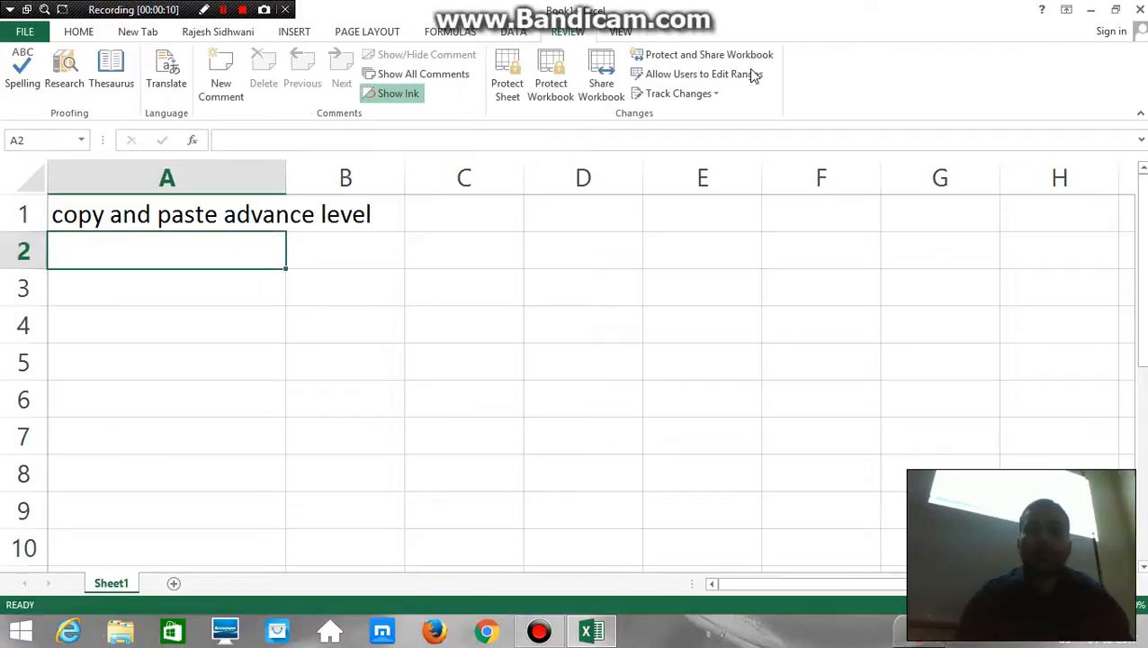
key(Down)
key(Right)
key(Right)
key(Right)
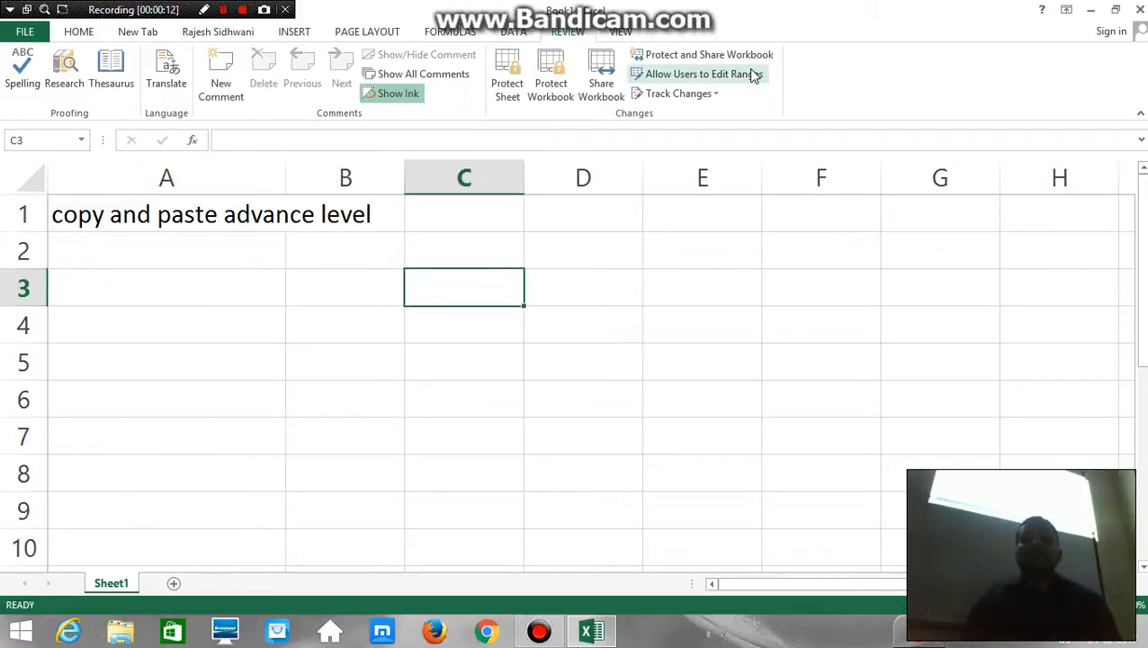
key(Left)
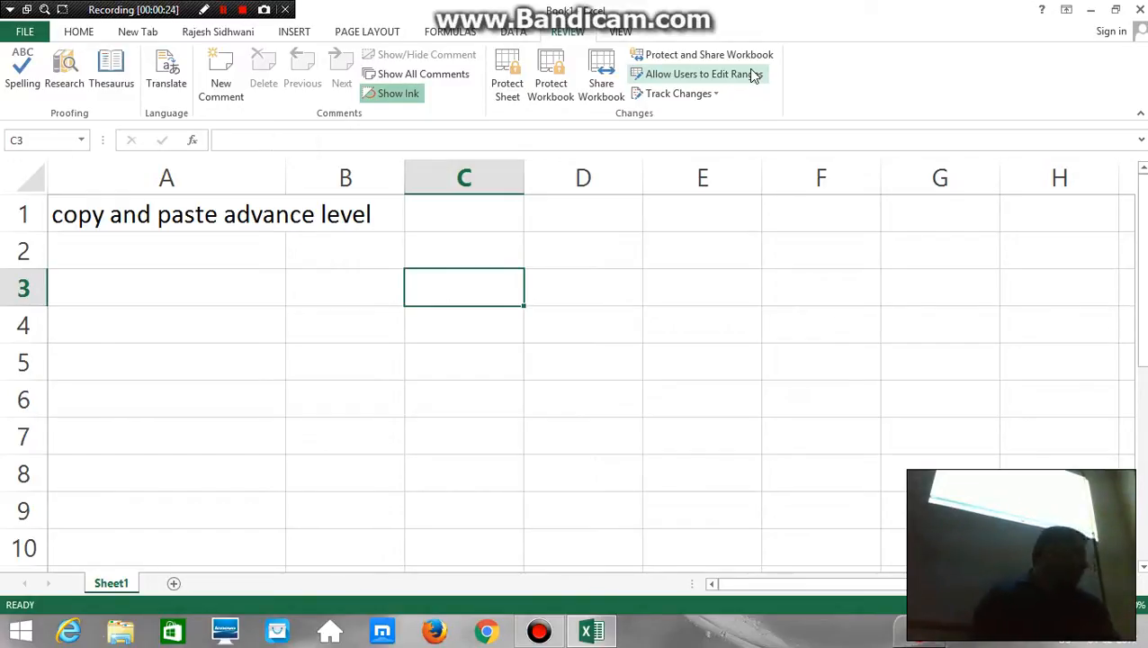
Enter the topics "copy", "paste" and "paste special" in cells A3, A4 and A5
key(Left)
key(Left)
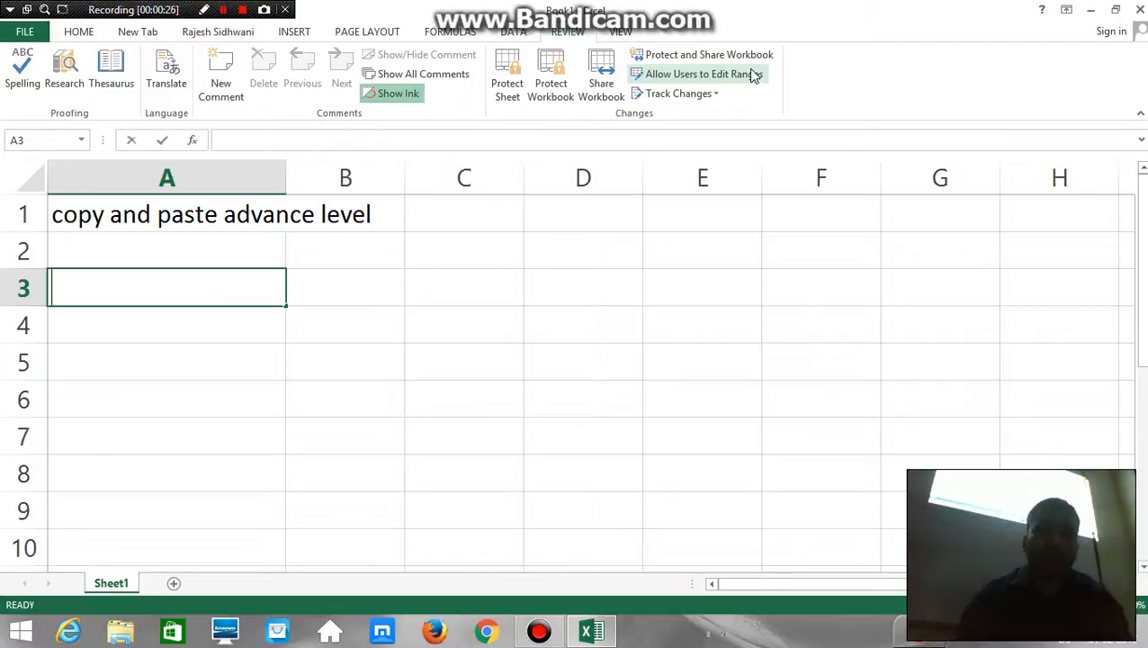
text(copy)
key(Tab)
key(Return)
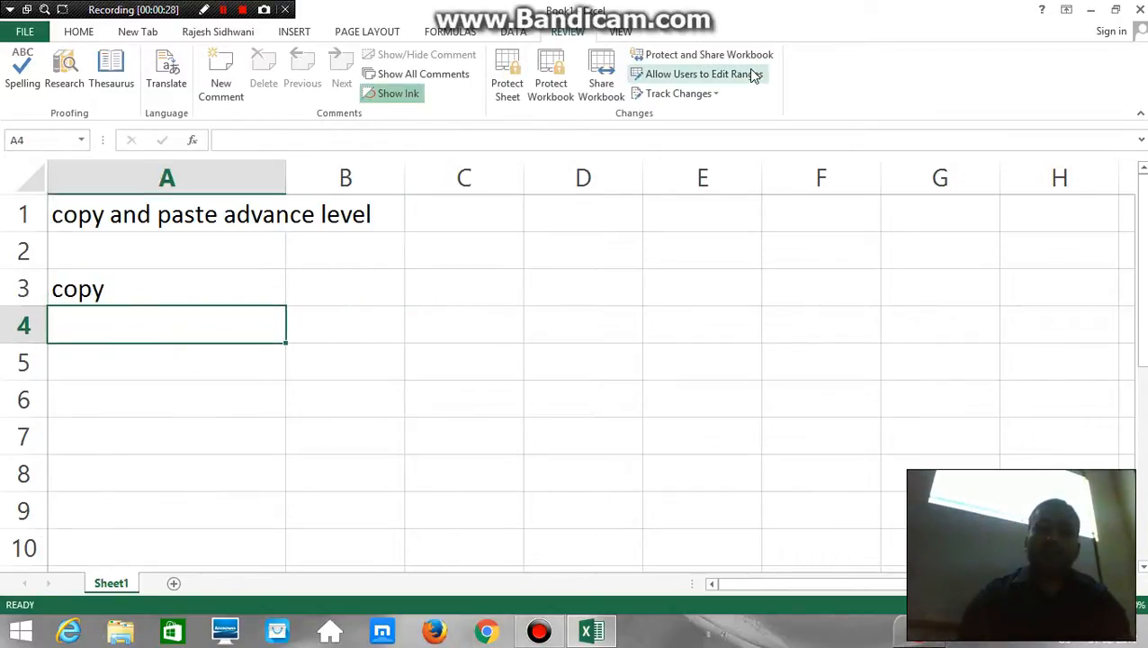
text(paste)
key(Return)
text(pas)
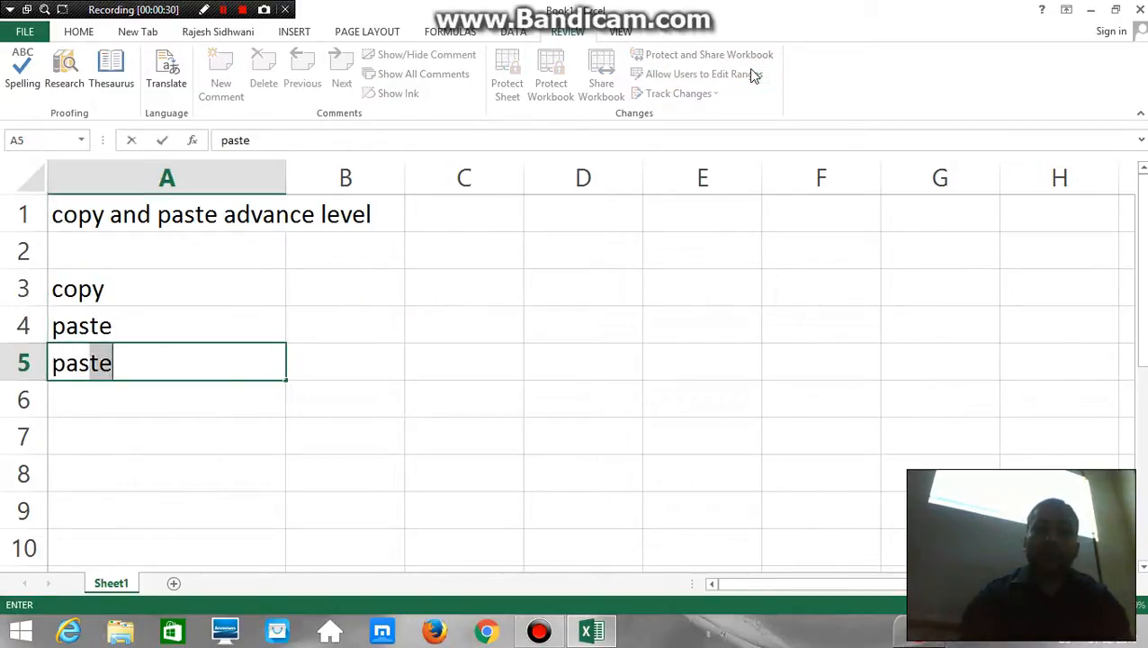
text(te special)
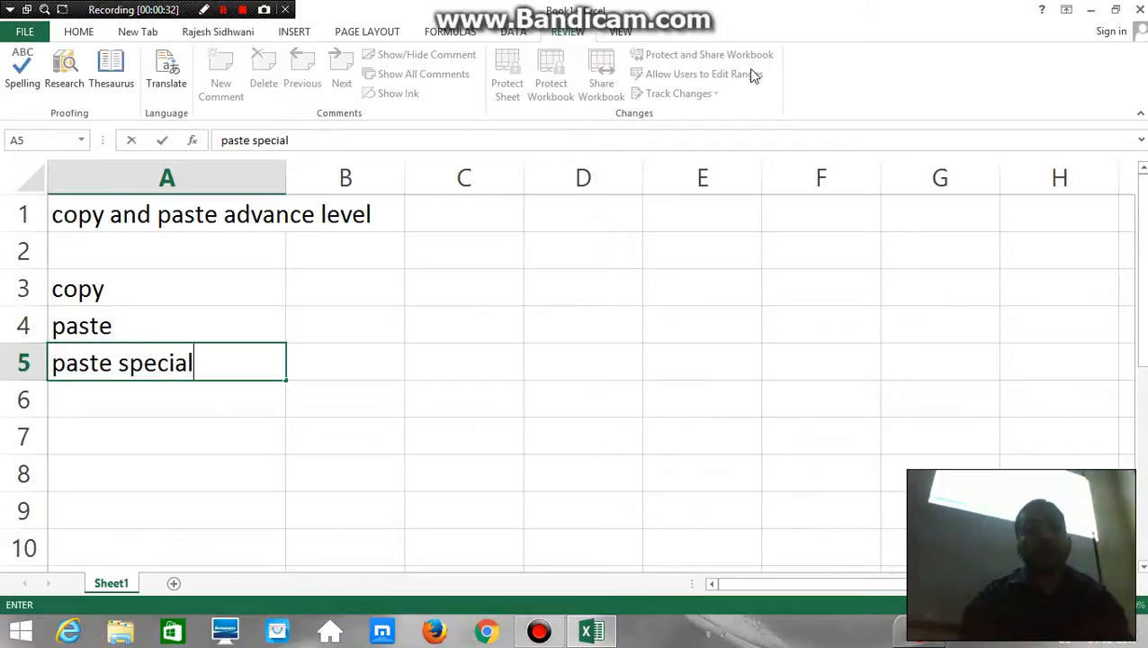
key(Return)
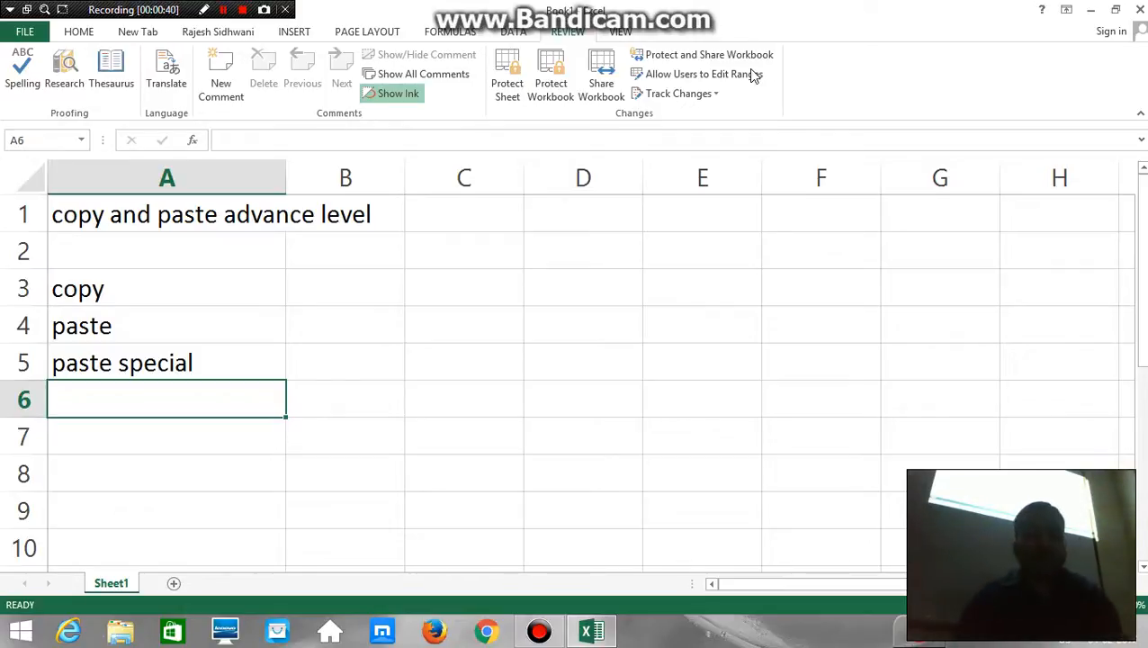
Add the topic "copy cell to one/many cells" in cell A6
text(copy ce)
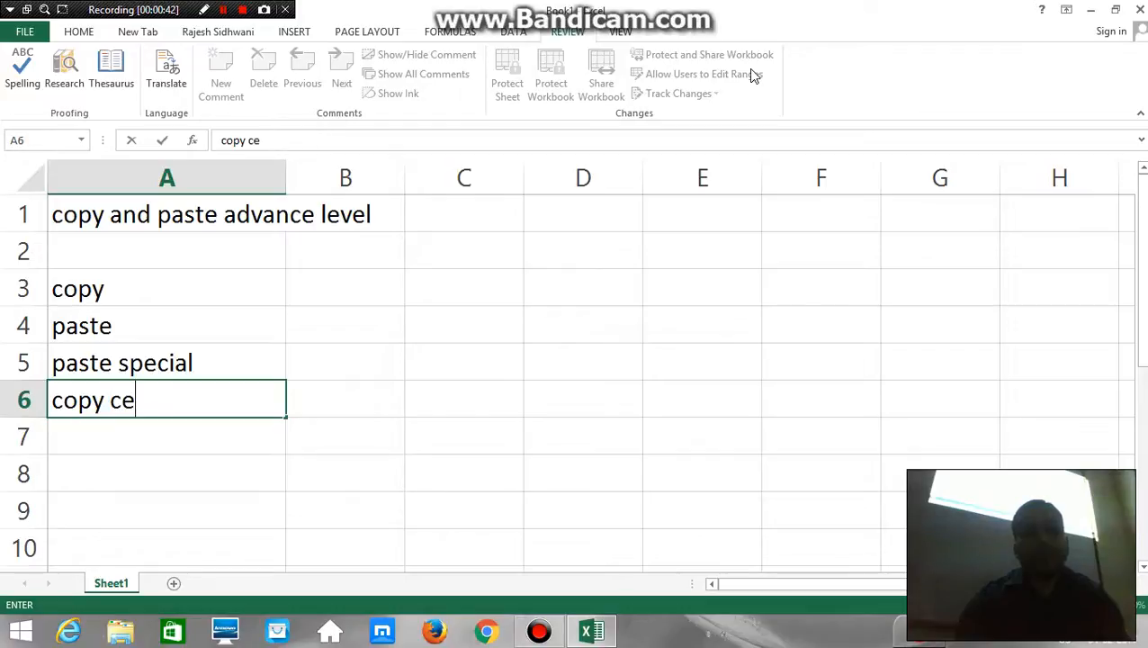
text(e)
key(BackSpace)
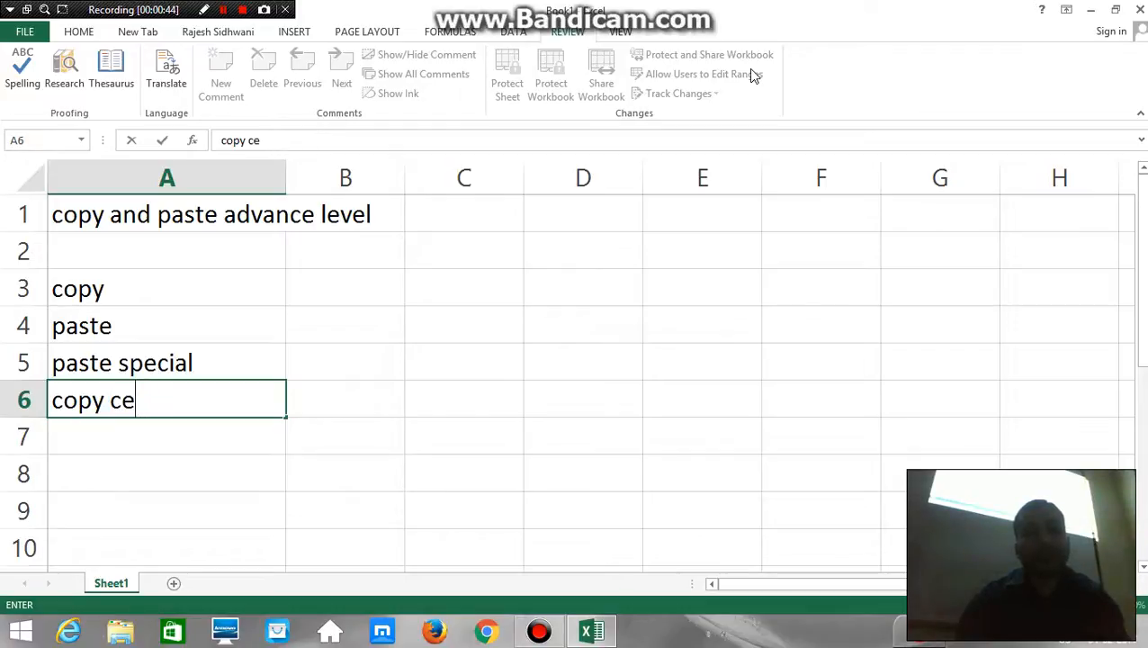
text(ll to )
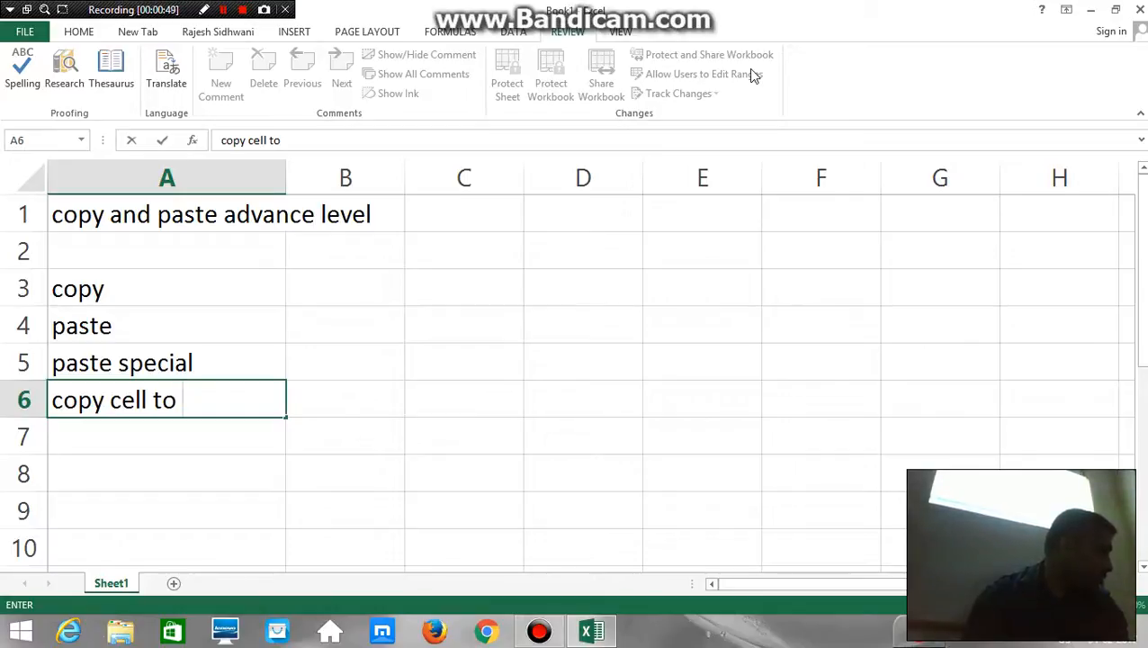
text(one)
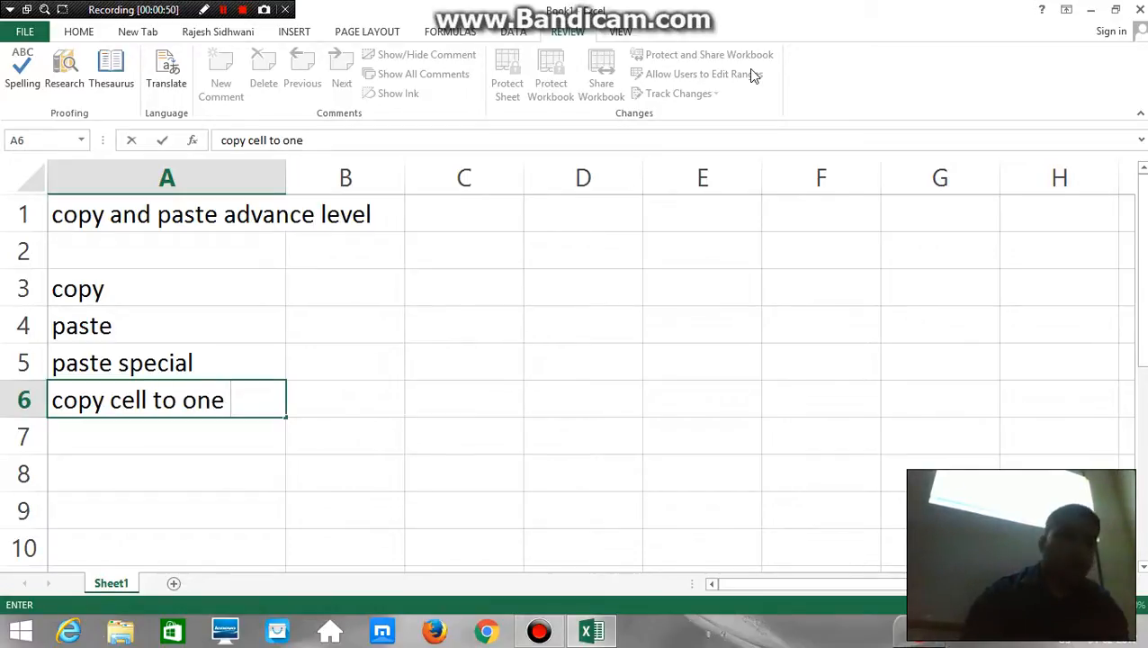
text(/many cells)
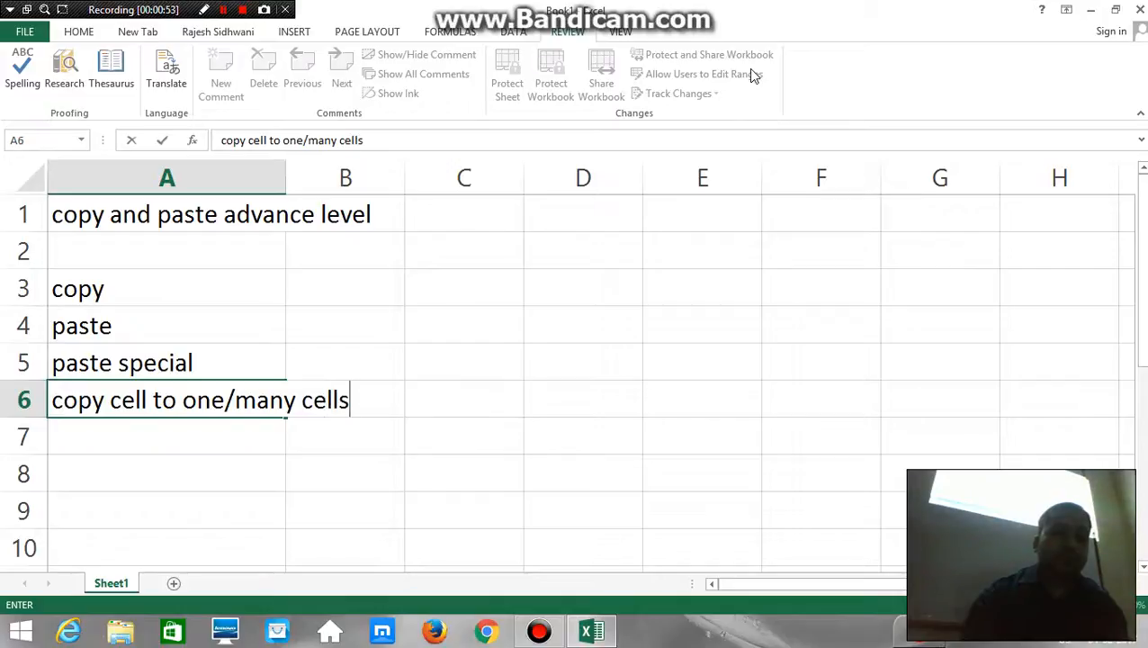
key(Return)
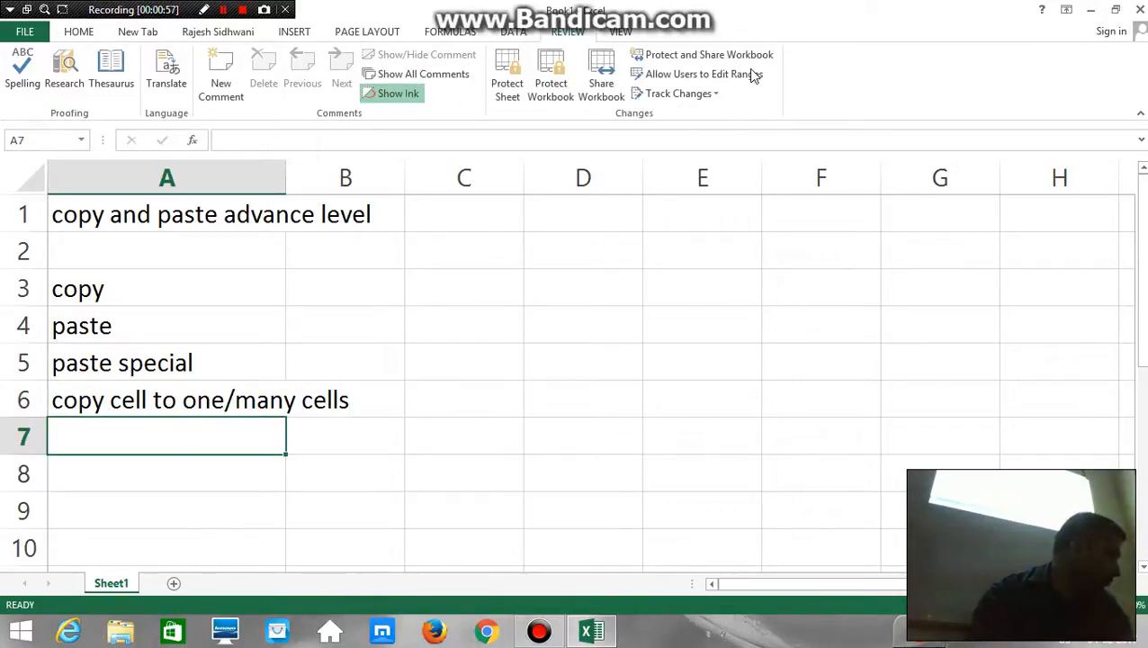
Add the topic "copying to different worksheets" in cell A7
text(copying )
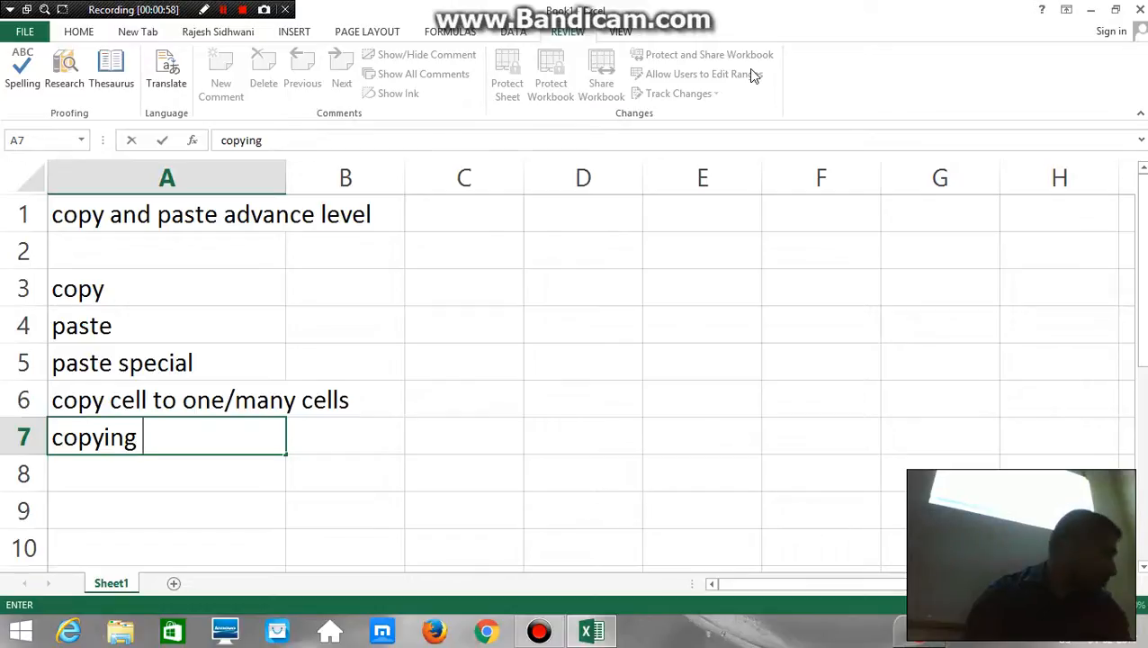
text(to di)
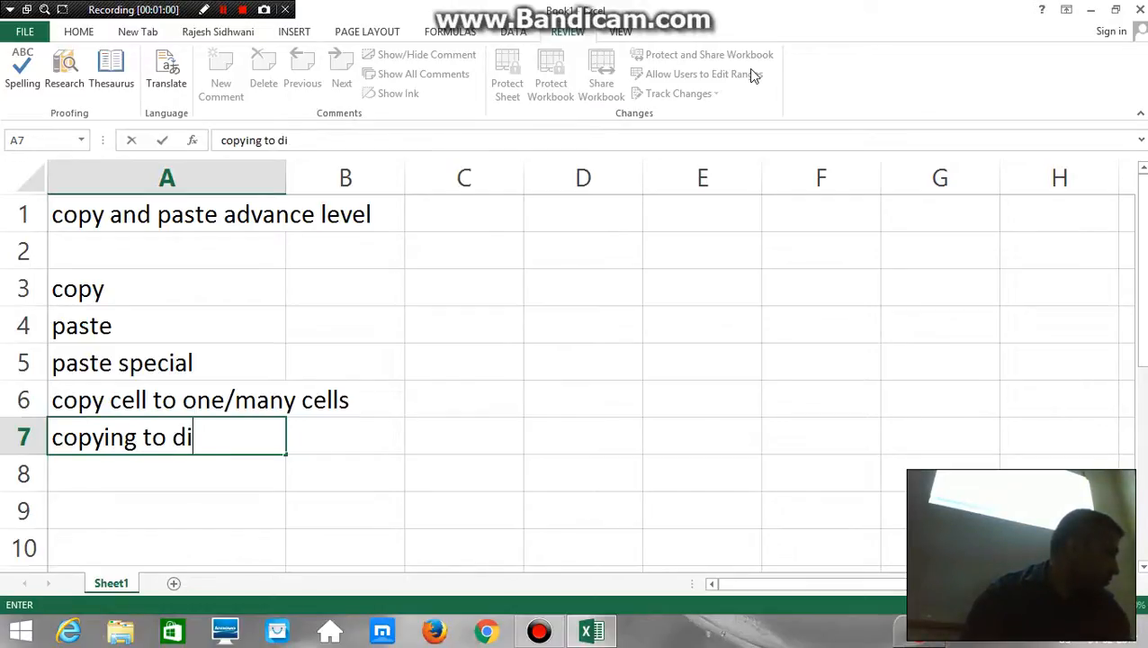
text(fferent worksheete)
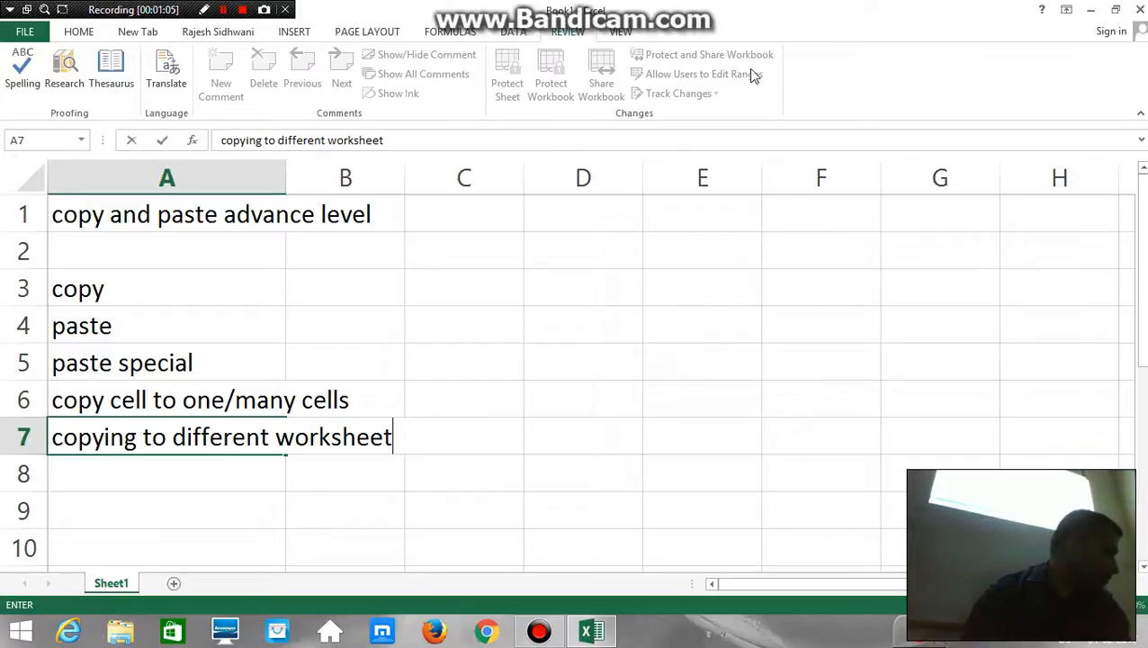
key(Return)
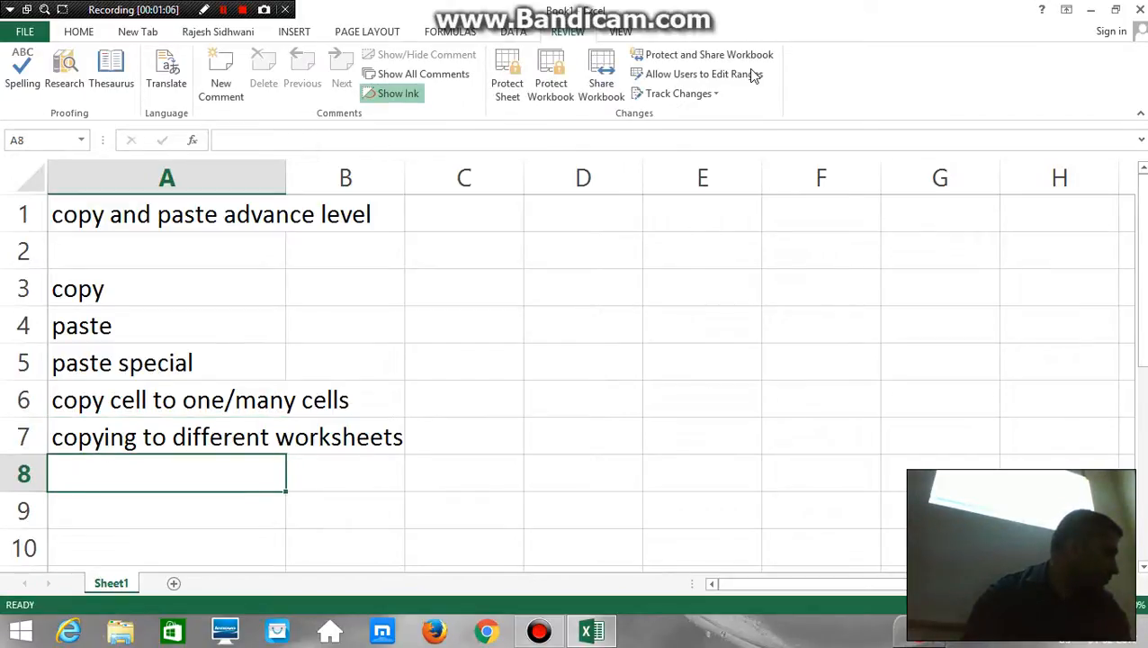
Enter the beginning of the next topic, "using fill for", in cell A8
text(usi)
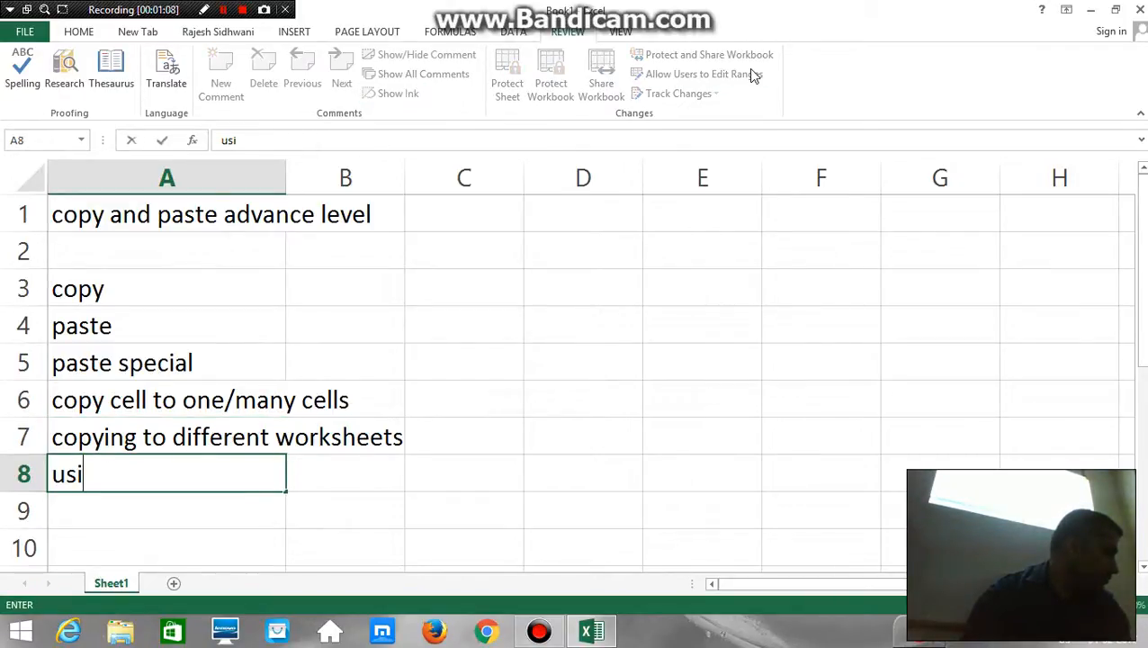
text(ng )
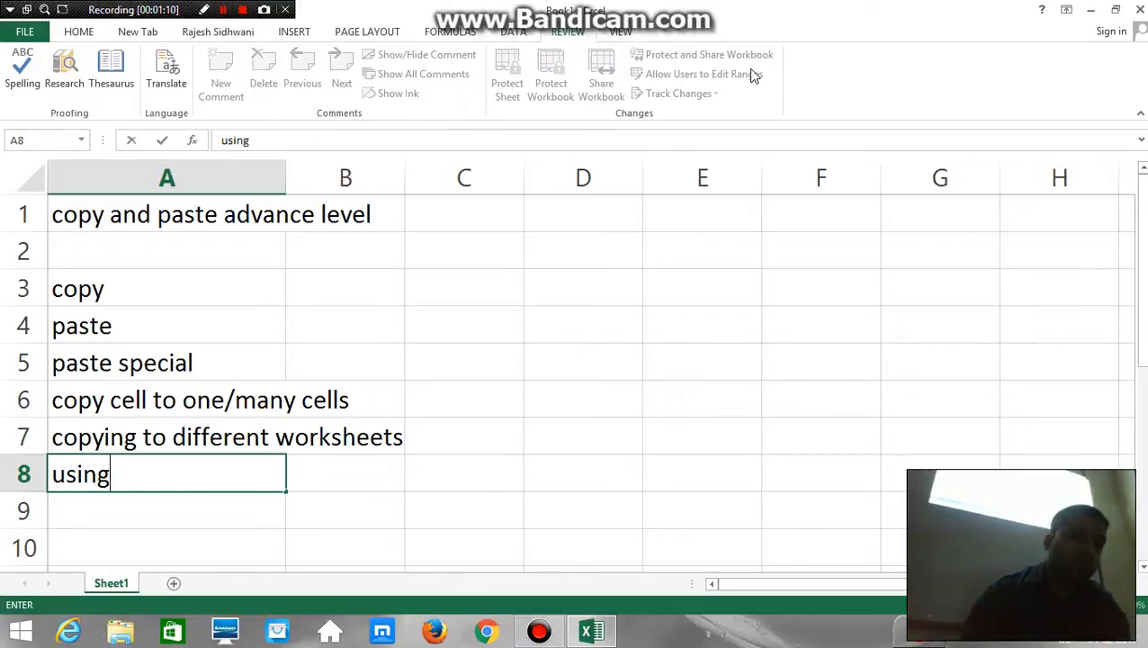
text(r)
key(BackSpace)
text(fi)
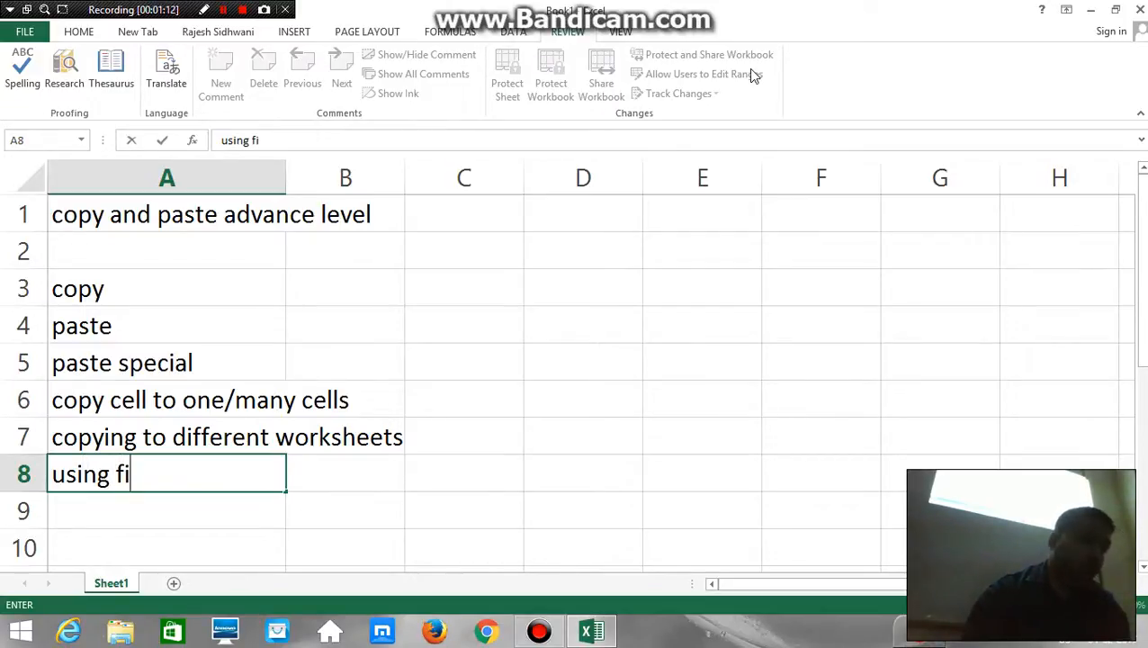
text(ll for)
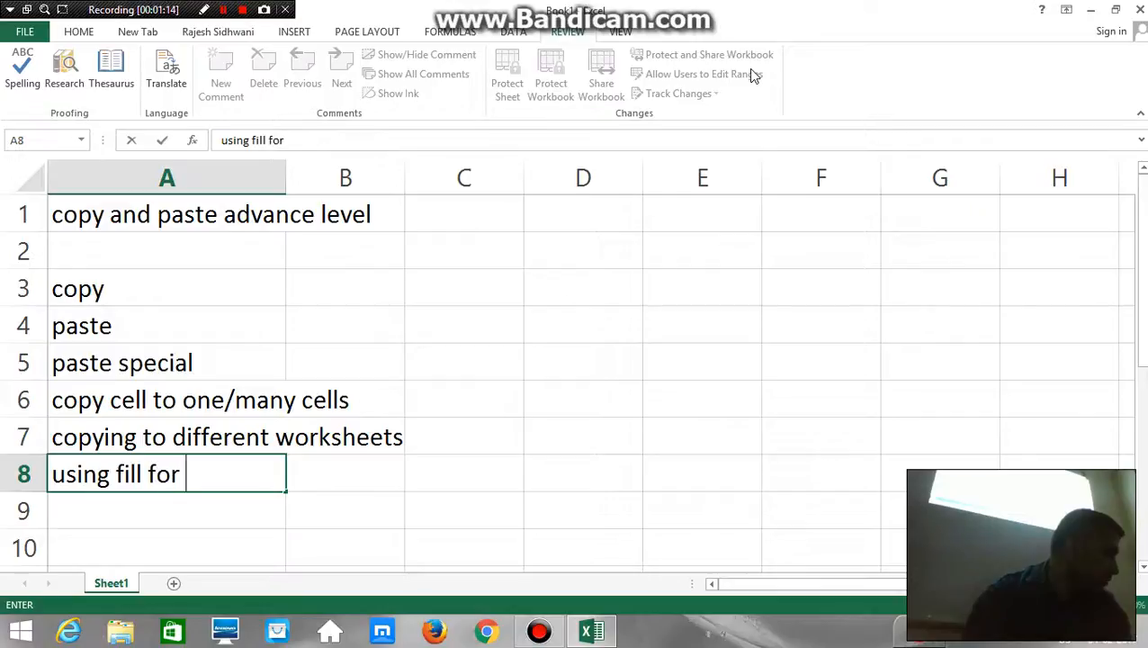
key(Tab)
text(uick)
key(BackSpace)
key(BackSpace)
key(BackSpace)
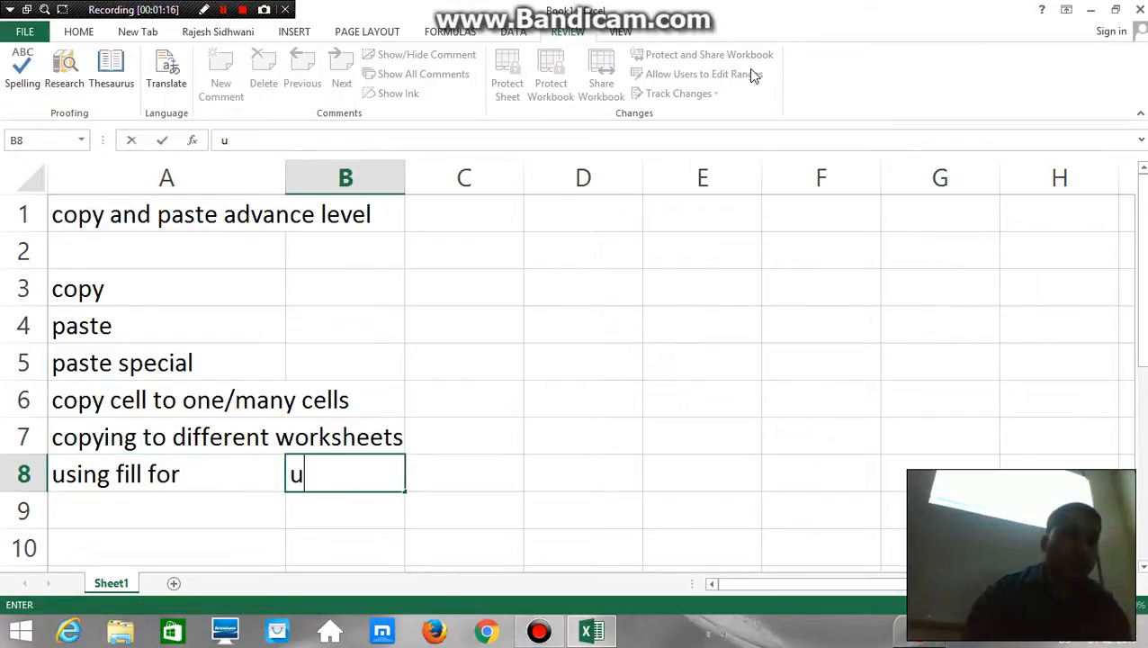
key(Escape)
Extend the text in cell A8 so that it reads "using fill for quick copying"
key(Left)
key(F2)
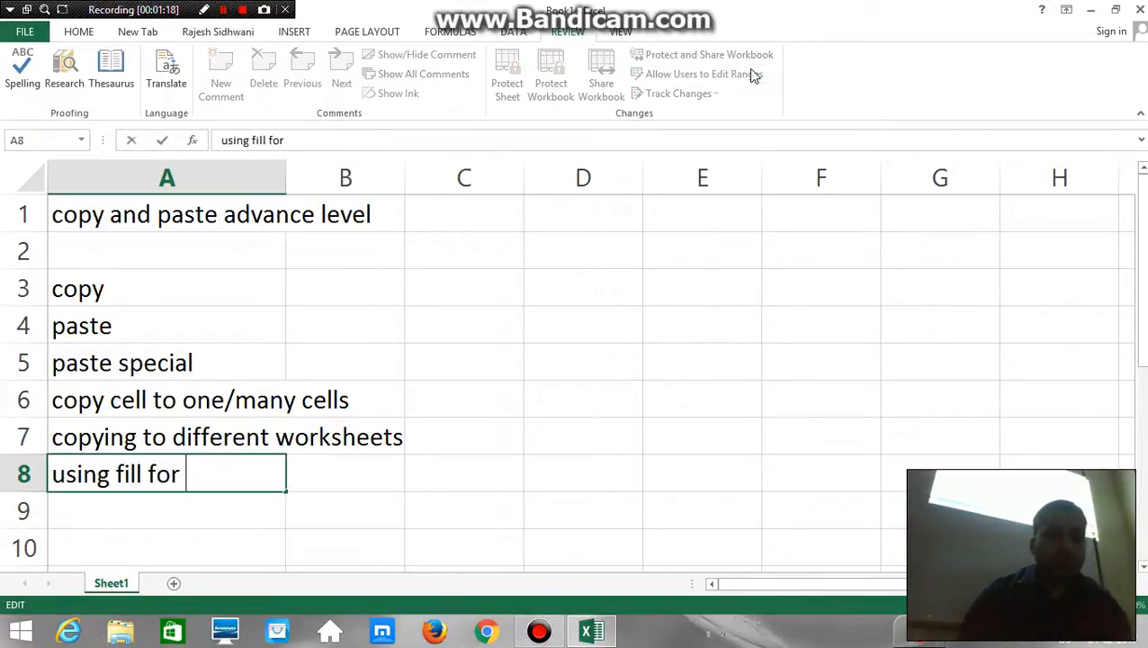
text(quick)
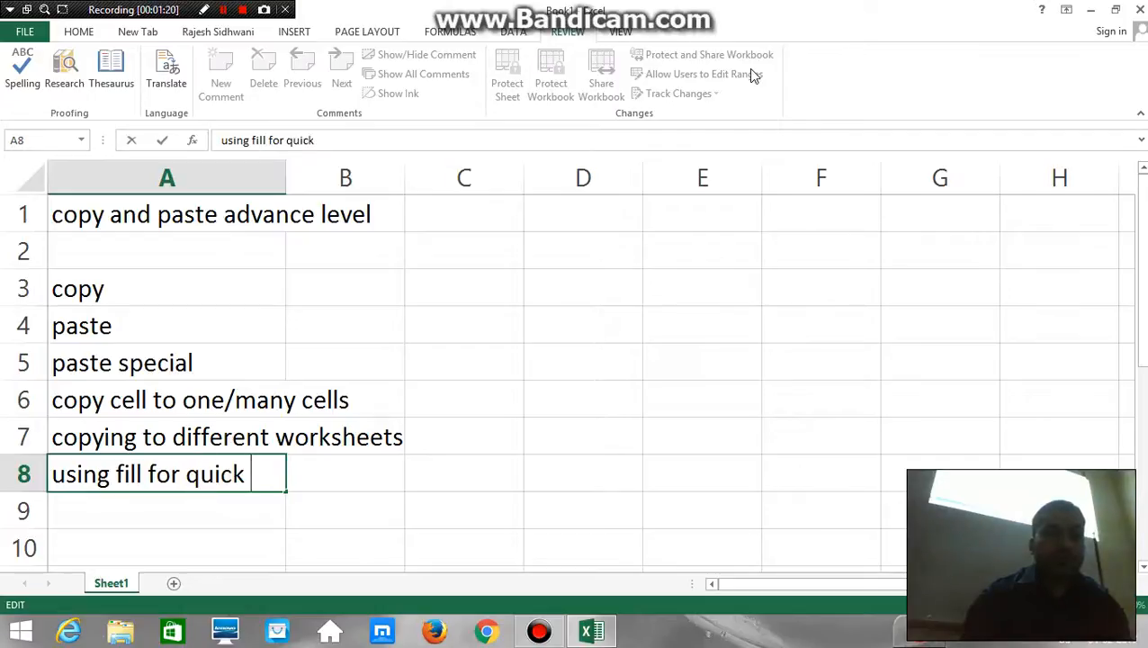
text( copyi)
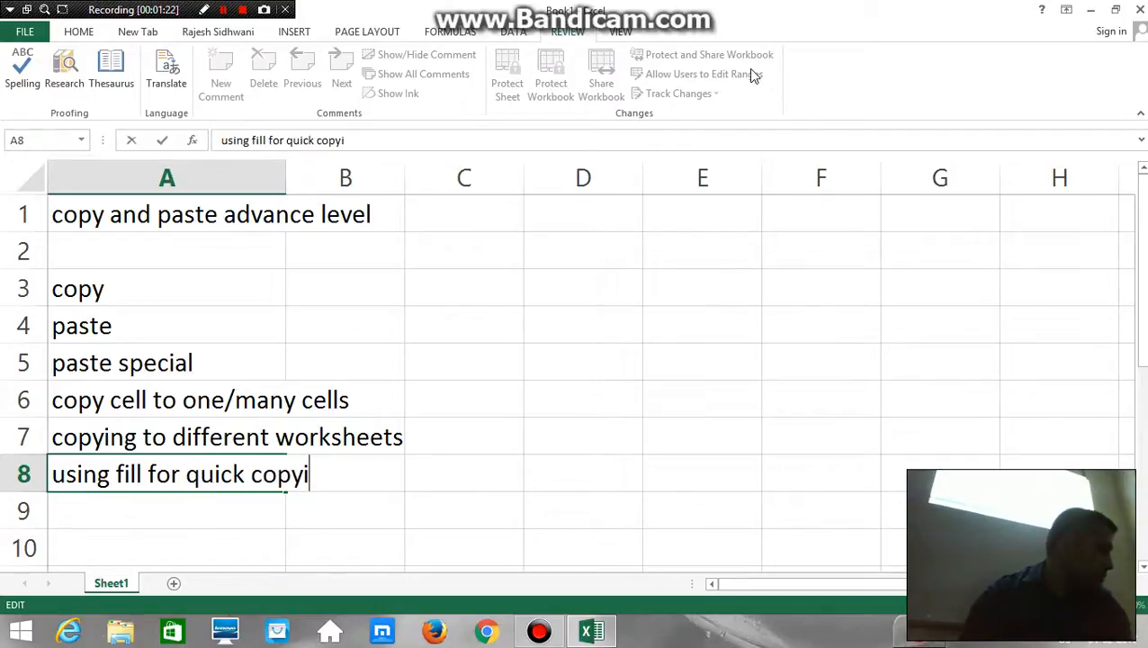
text(ng)
key(Return)
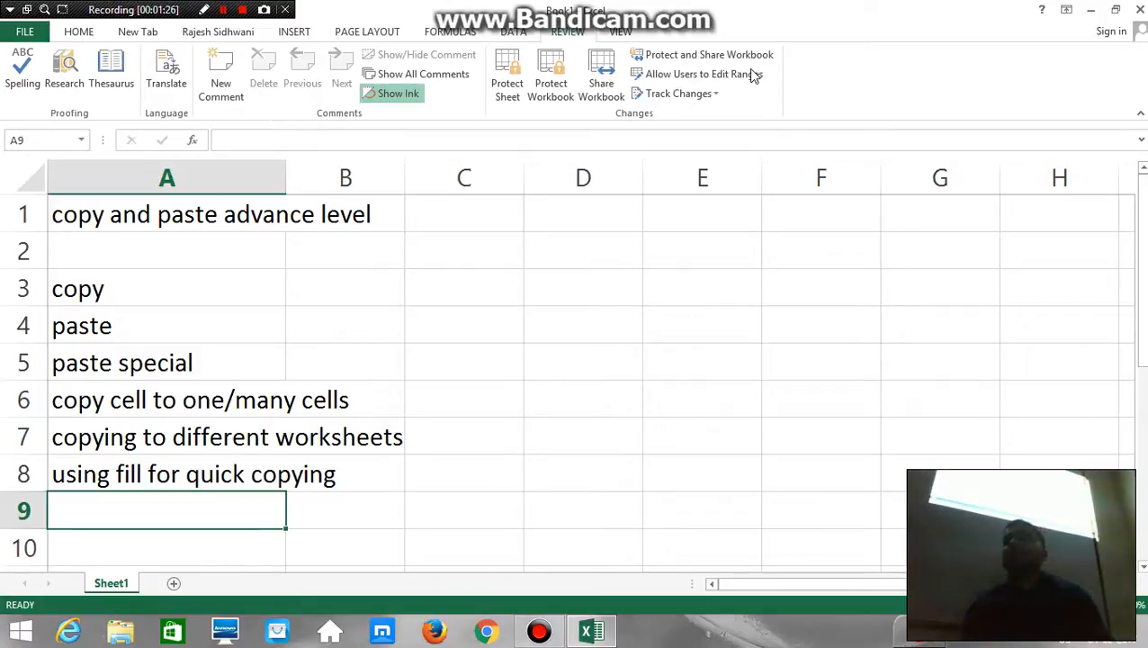
Autofit the width of column A to the topic list in A3:A8 and select cell B3
key(Up)
key(Up)
key(Up)
key(Up)
key(Up)
key(Up)
key(Up)
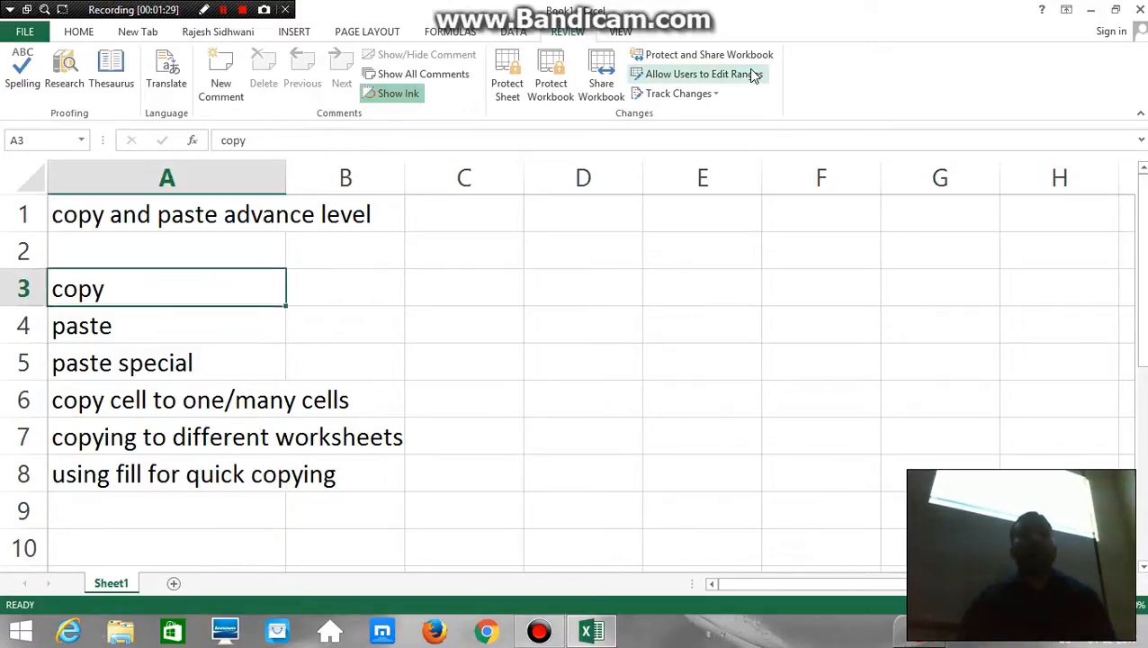
key(Right)
key(Down)
key(Left)
key(ctrl+shift+Down)
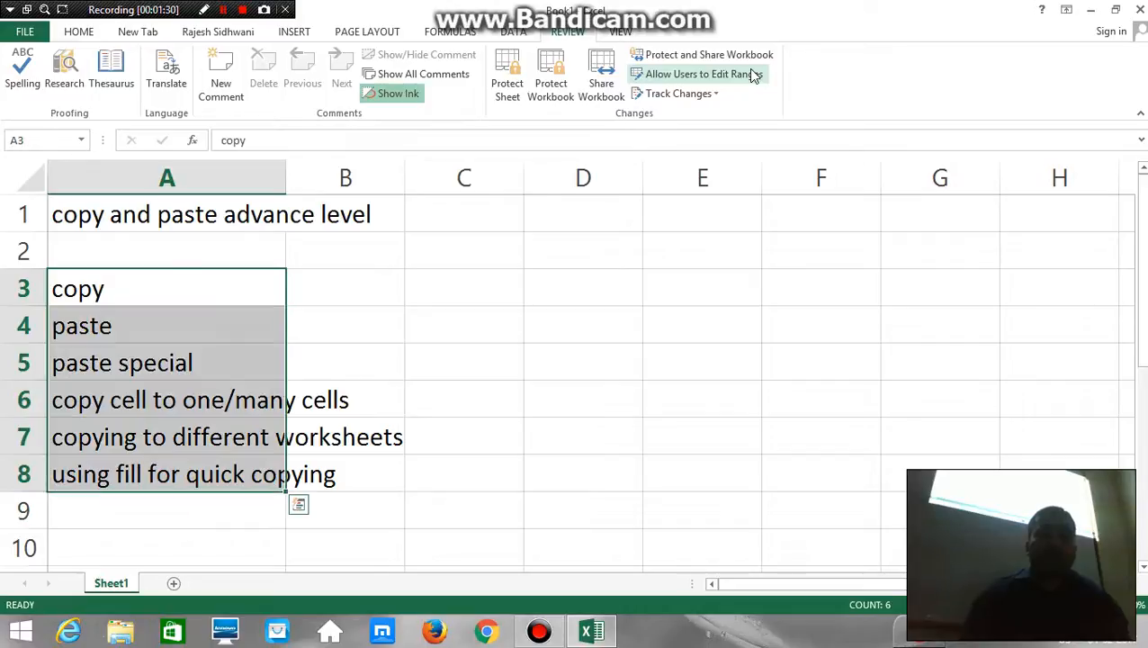
key(alt+h)
key(o)
key(i)
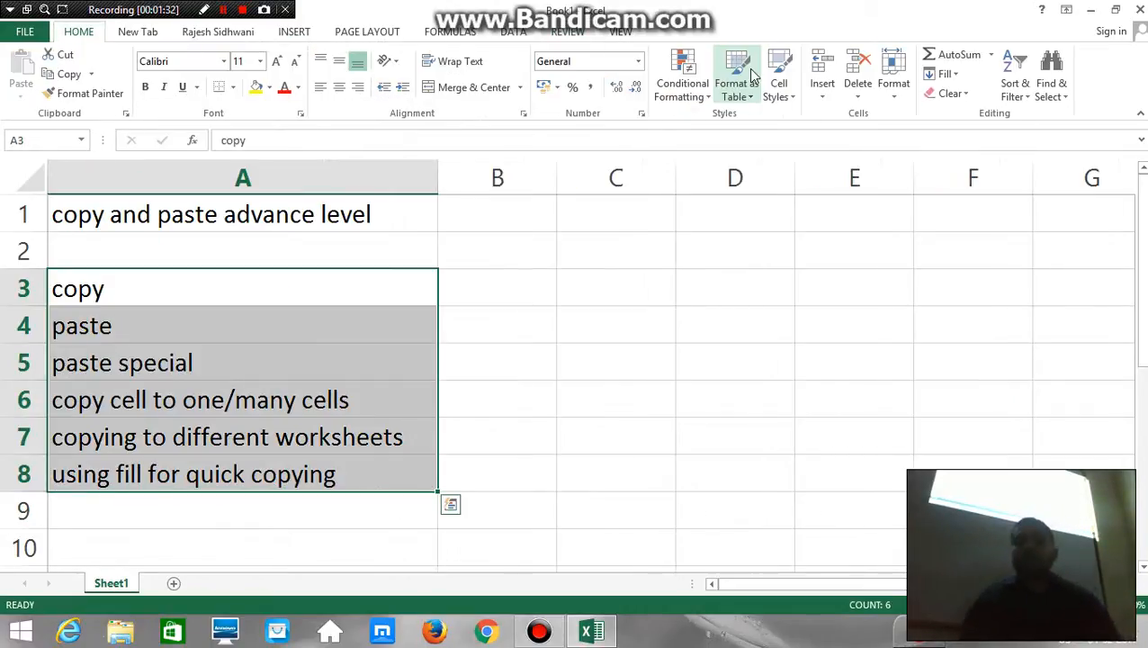
key(Right)
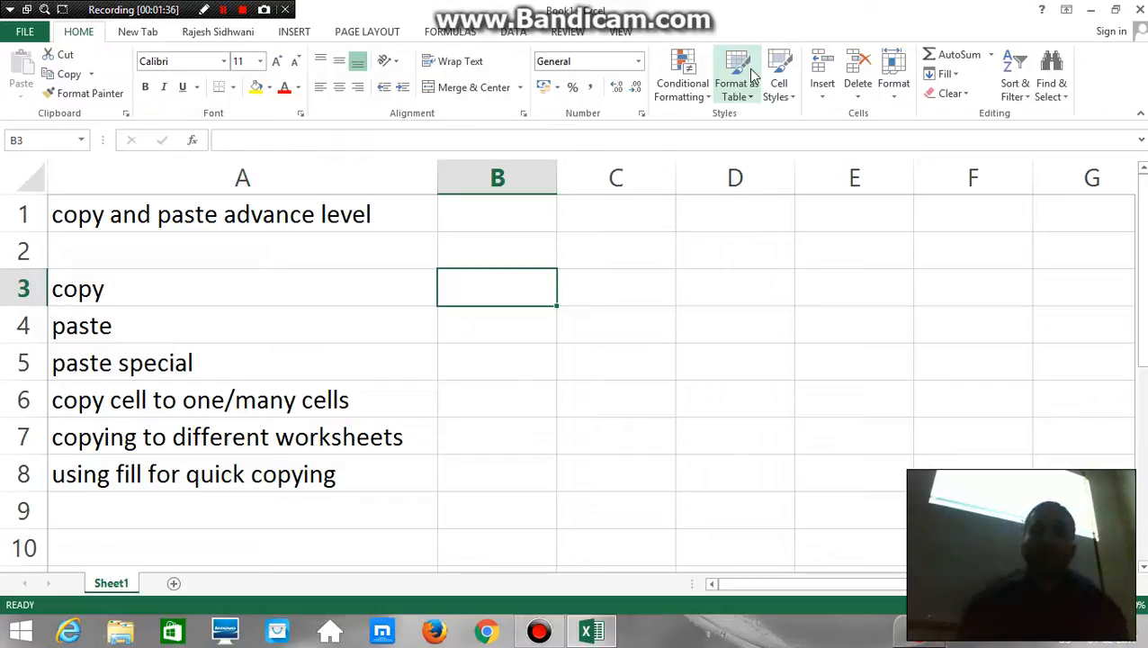
key(Right)
key(Left)
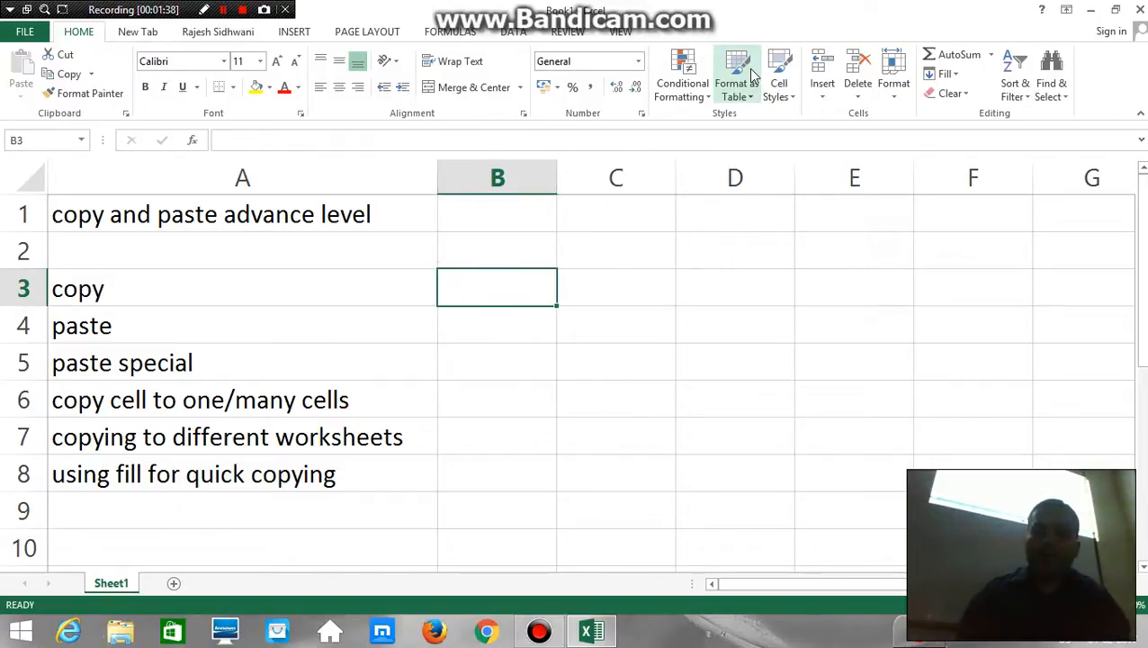
text(nam)
key(Tab)
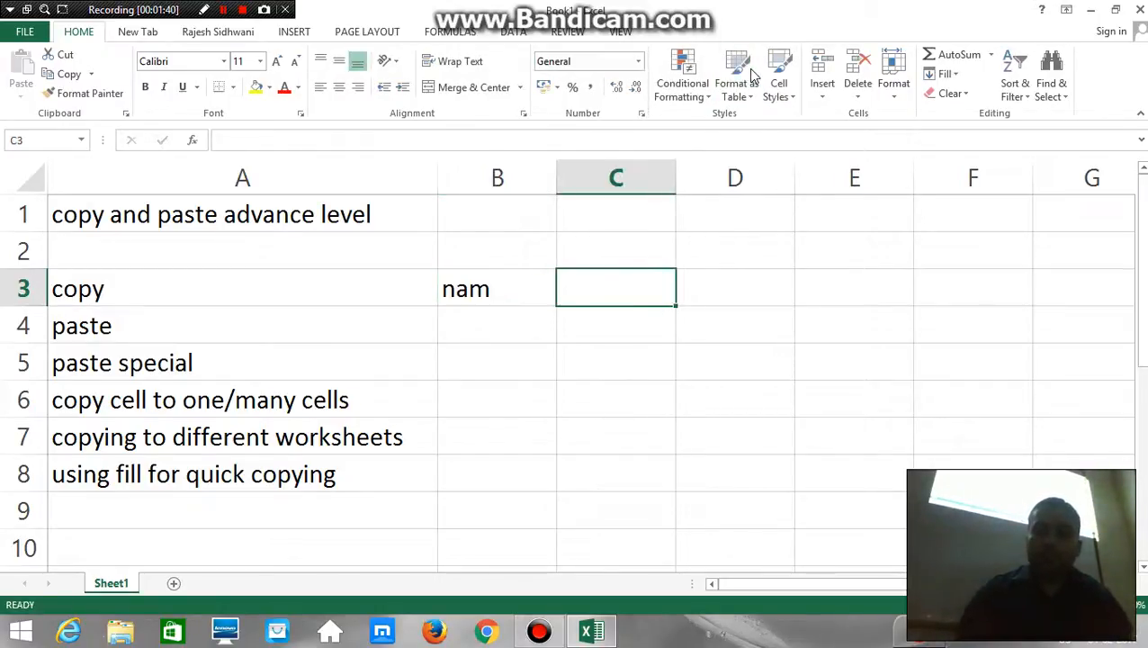
key(Left)
text(anem)
key(Escape)
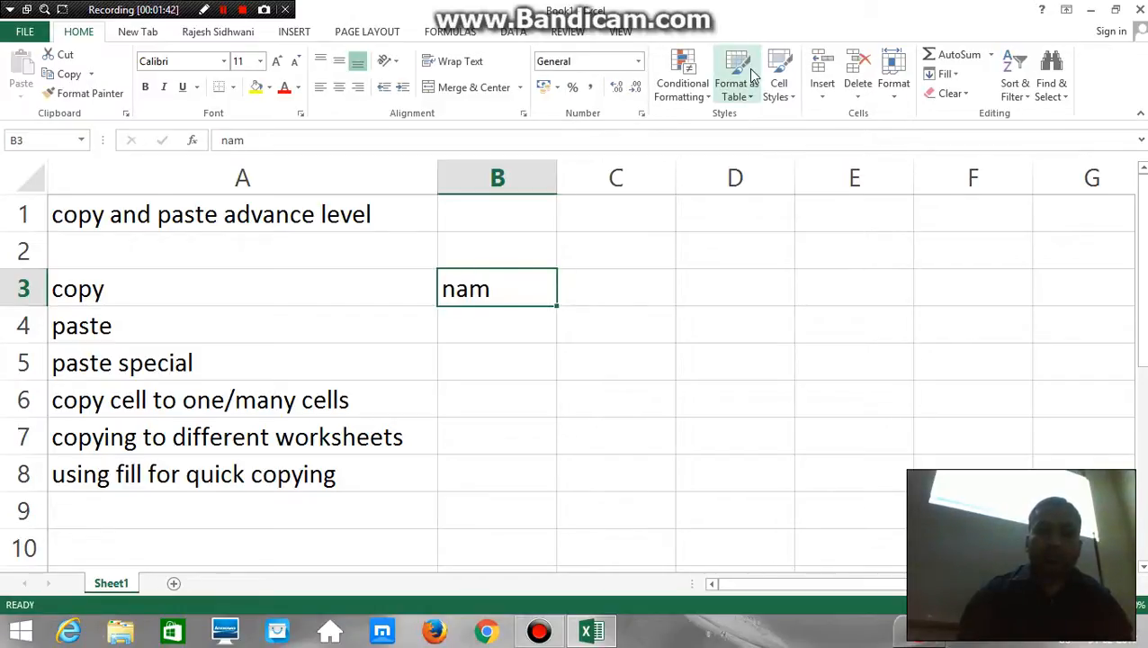
Enter the column headers "name" in cell B3 and "contact" in cell C3
text(name)
key(Tab)
text(cont)
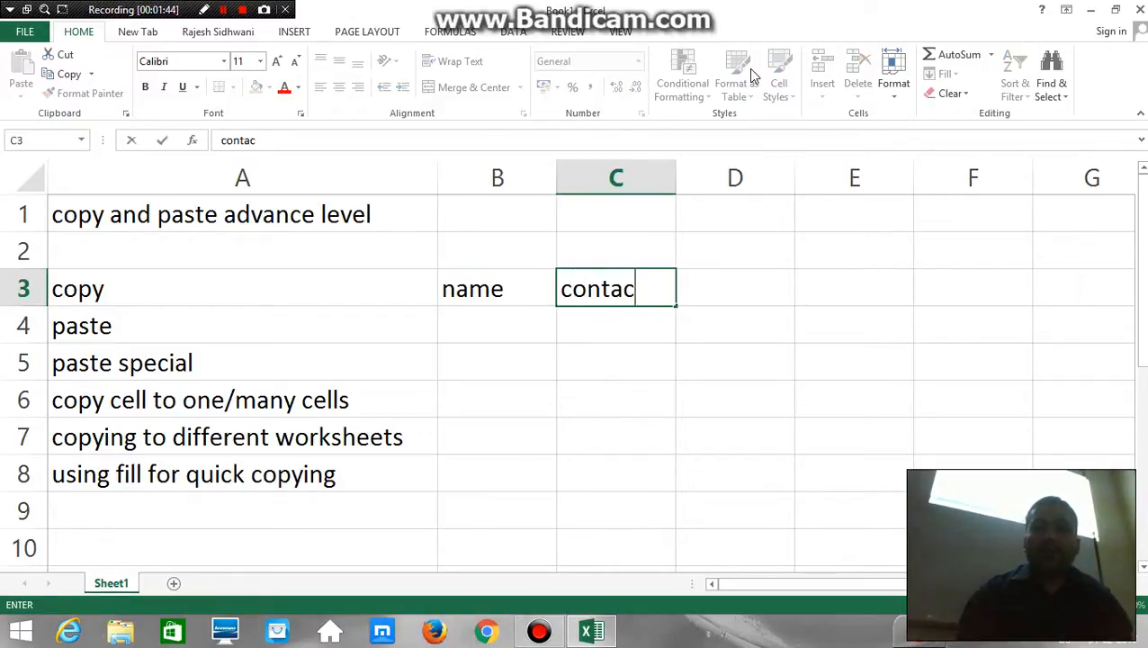
key(Tab)
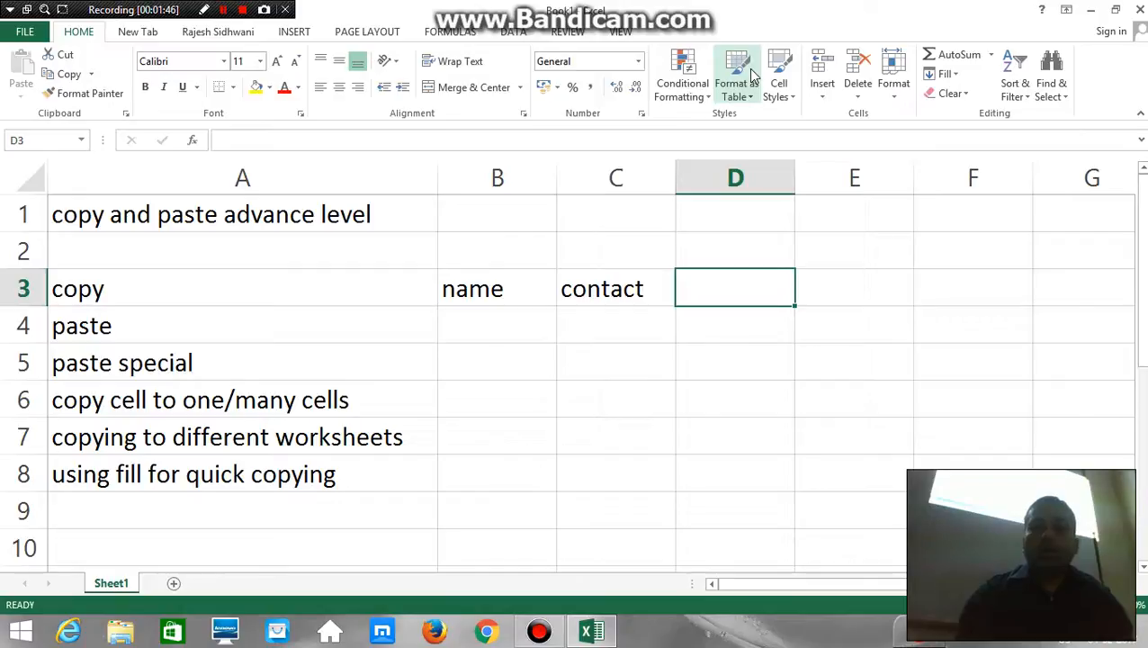
Enter the column header "address" in cell D3 and four sample first names in cells B4:B7
text(address)
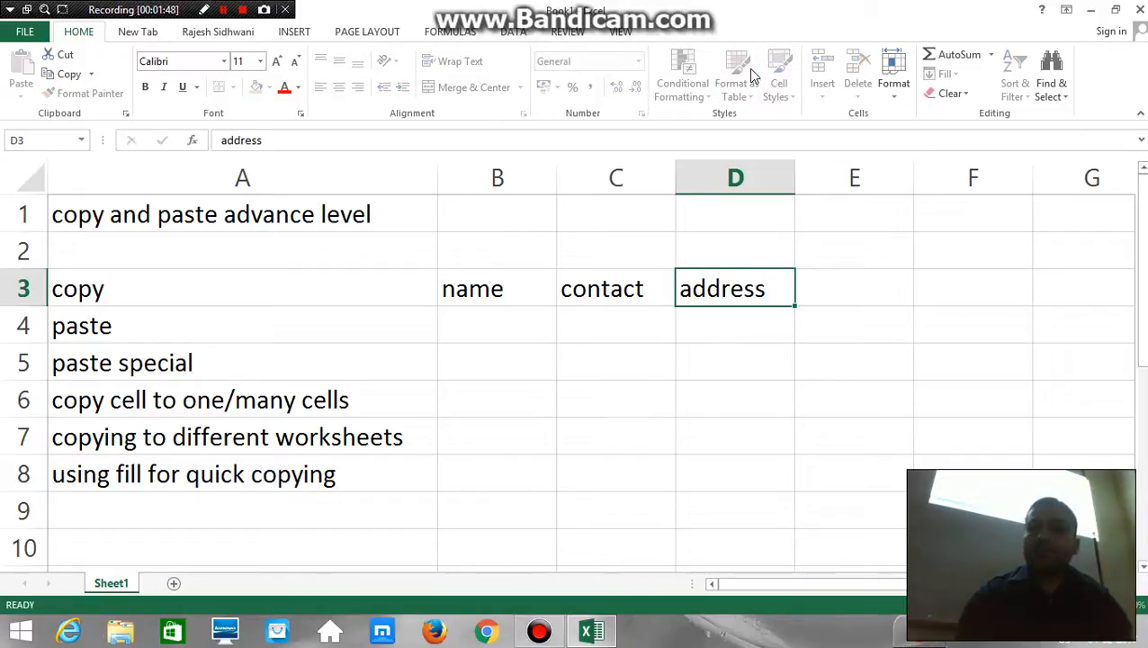
key(Return)
text(ram)
key(Return)
text(s)
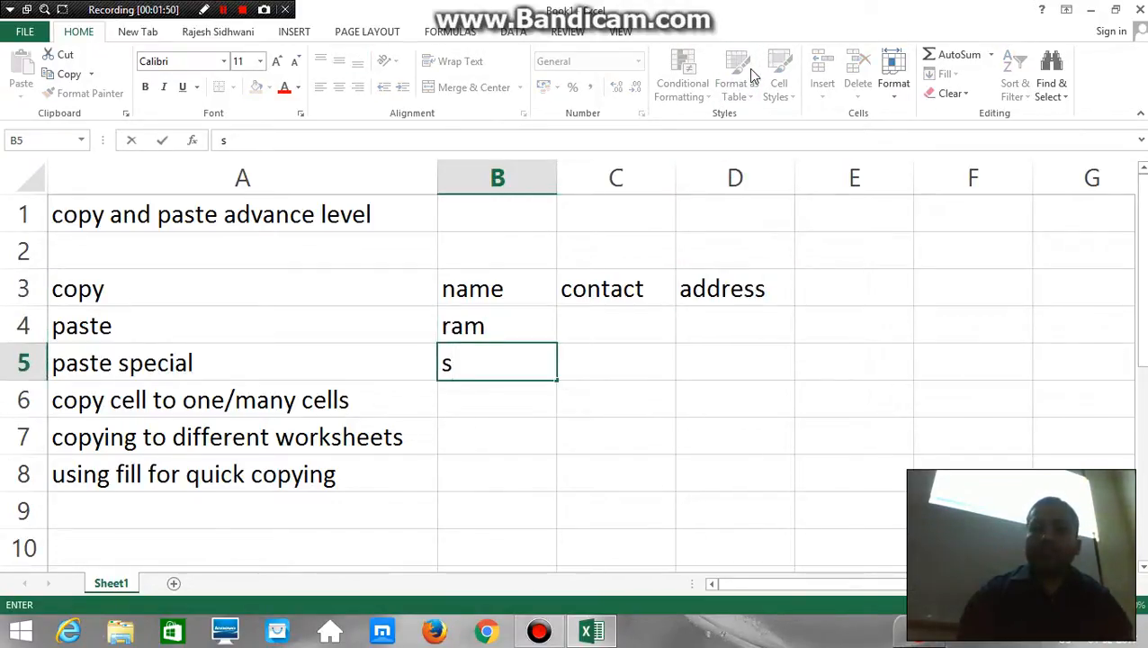
text(hyam)
key(Return)
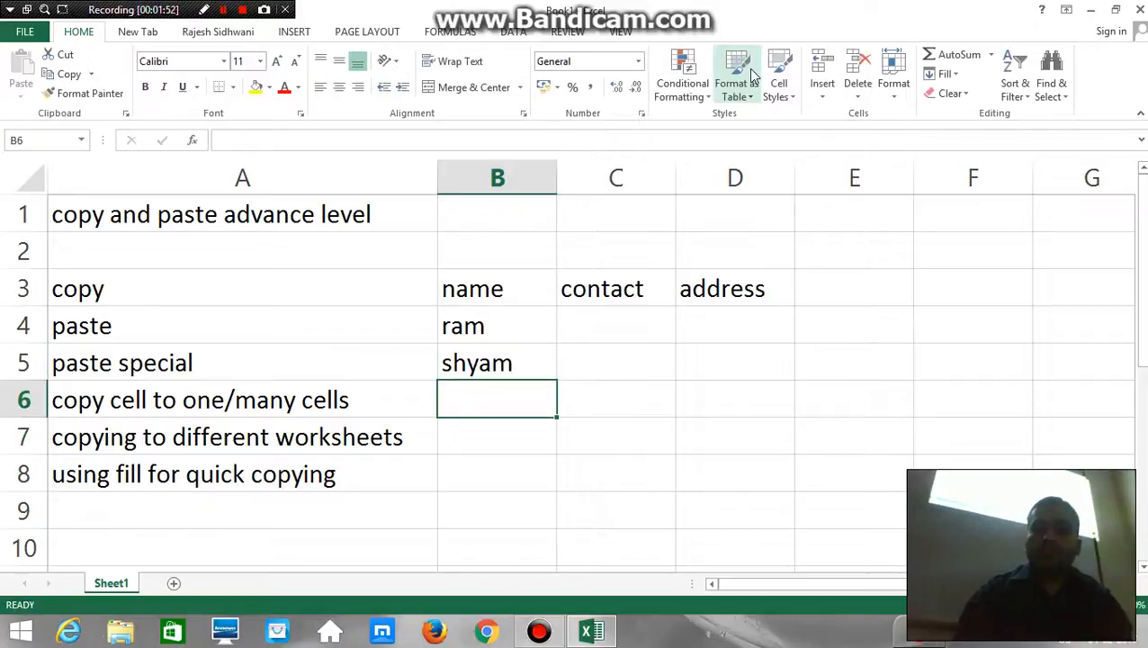
text(mohan)
key(Return)
text(soha)
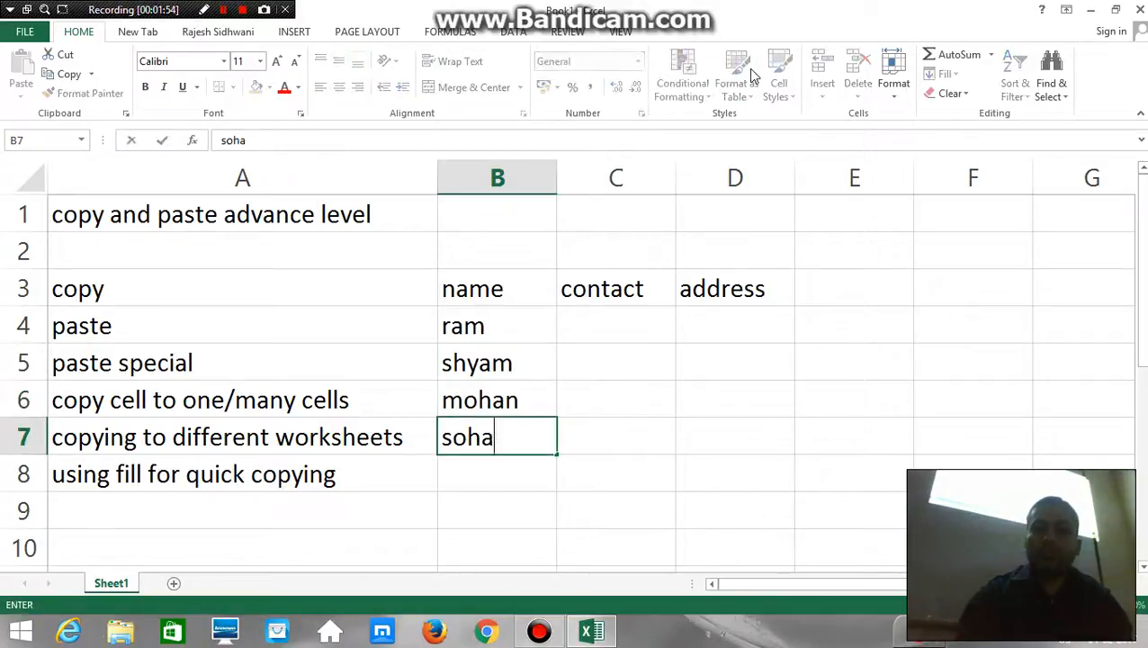
text(n)
key(Return)
Enter a ten-digit sample contact number in cell C4 for the first person
key(Up)
key(Up)
key(Up)
key(Up)
key(Right)
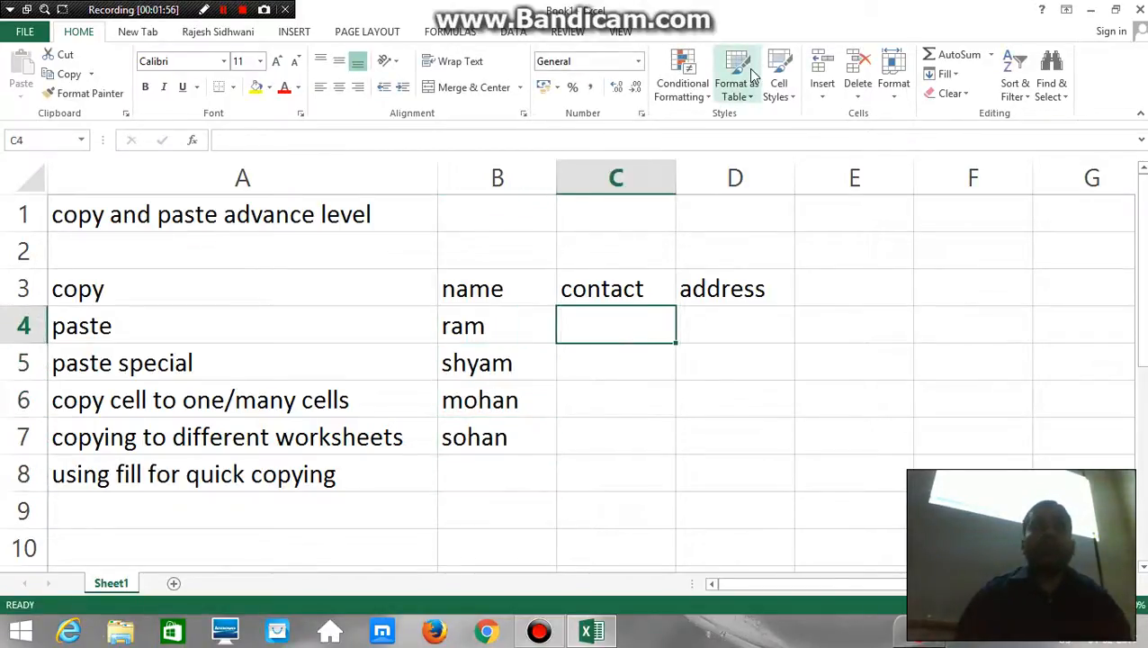
text(1234567890)
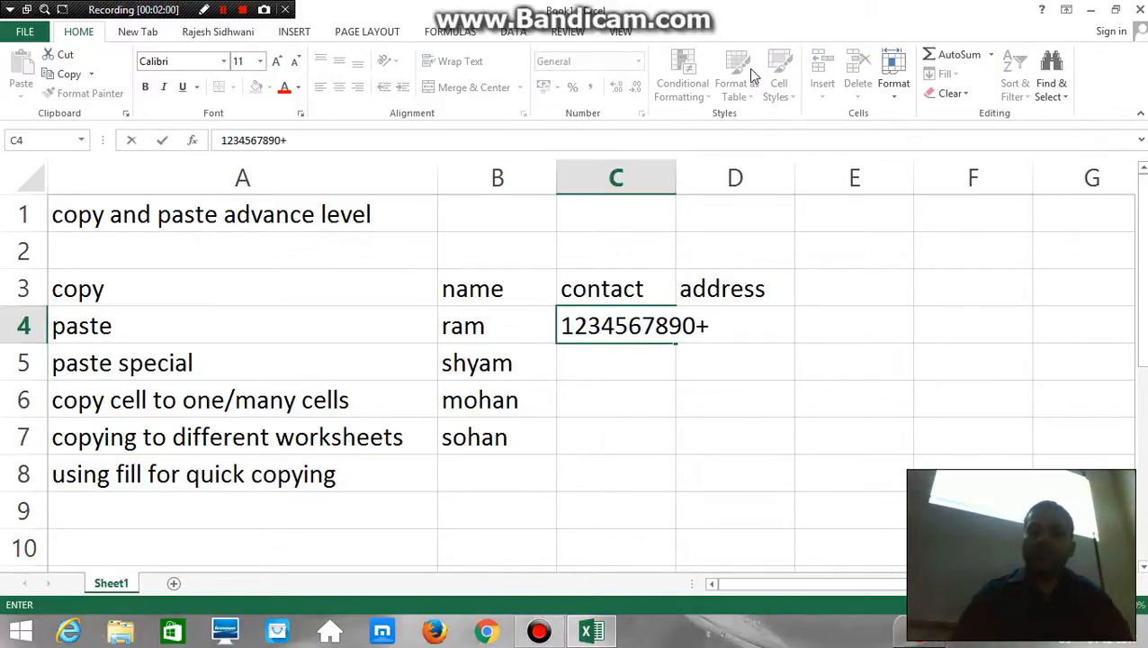
key(Return)
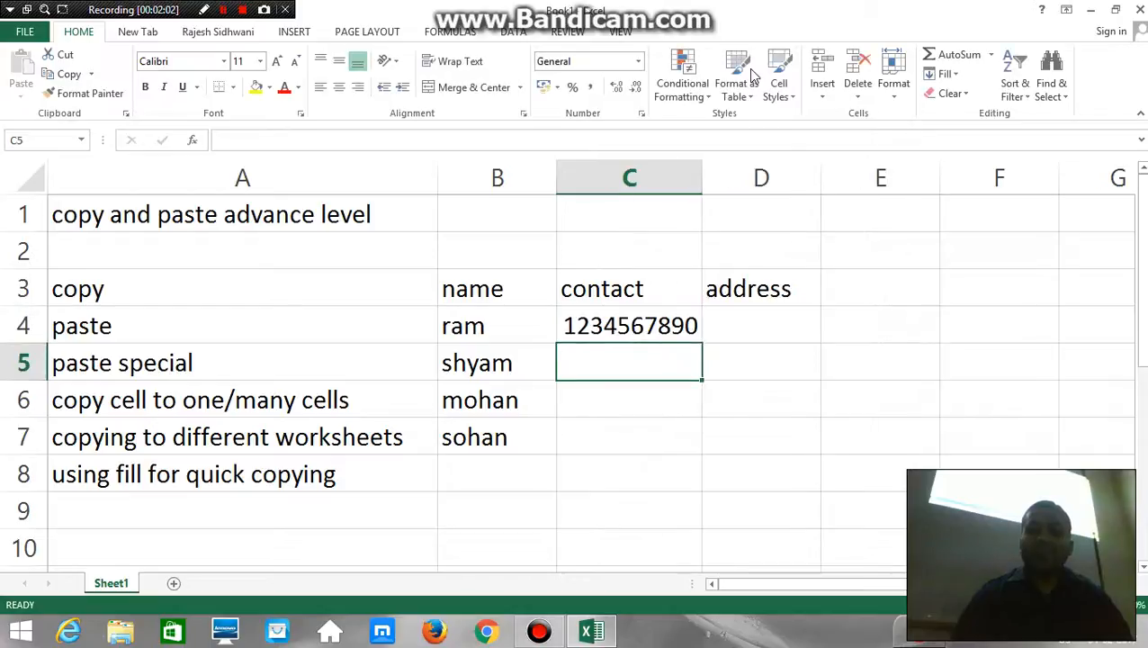
Enter the formula =C4+25 in cell C5 and fill it down through C7
text(=)
key(Up)
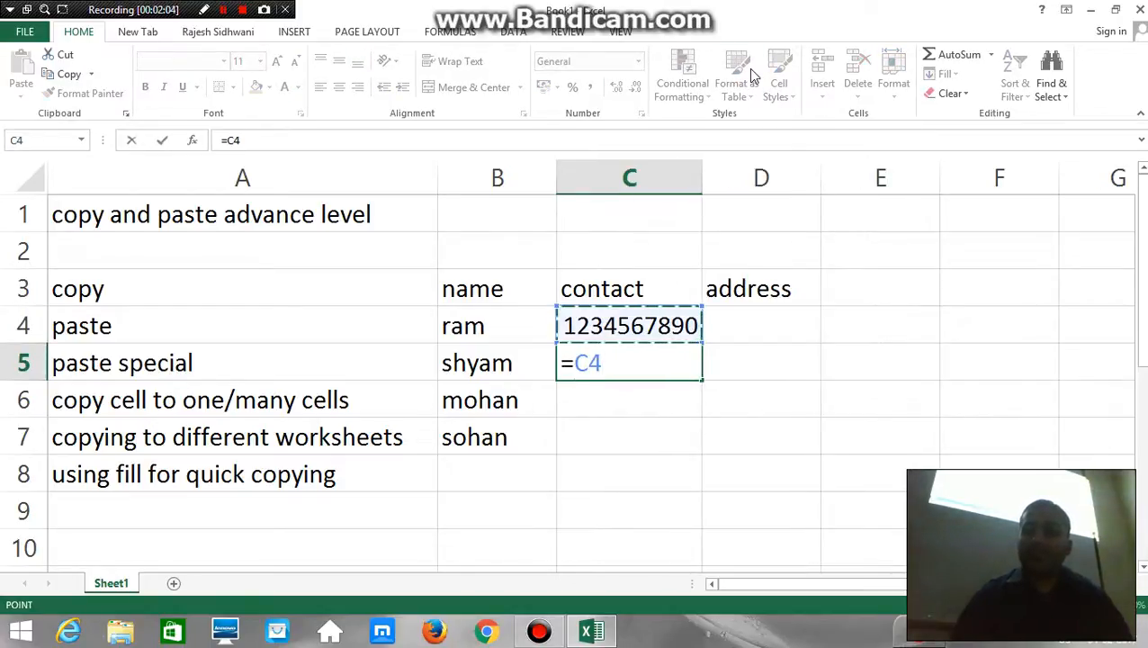
text(+25)
key(Return)
key(Up)
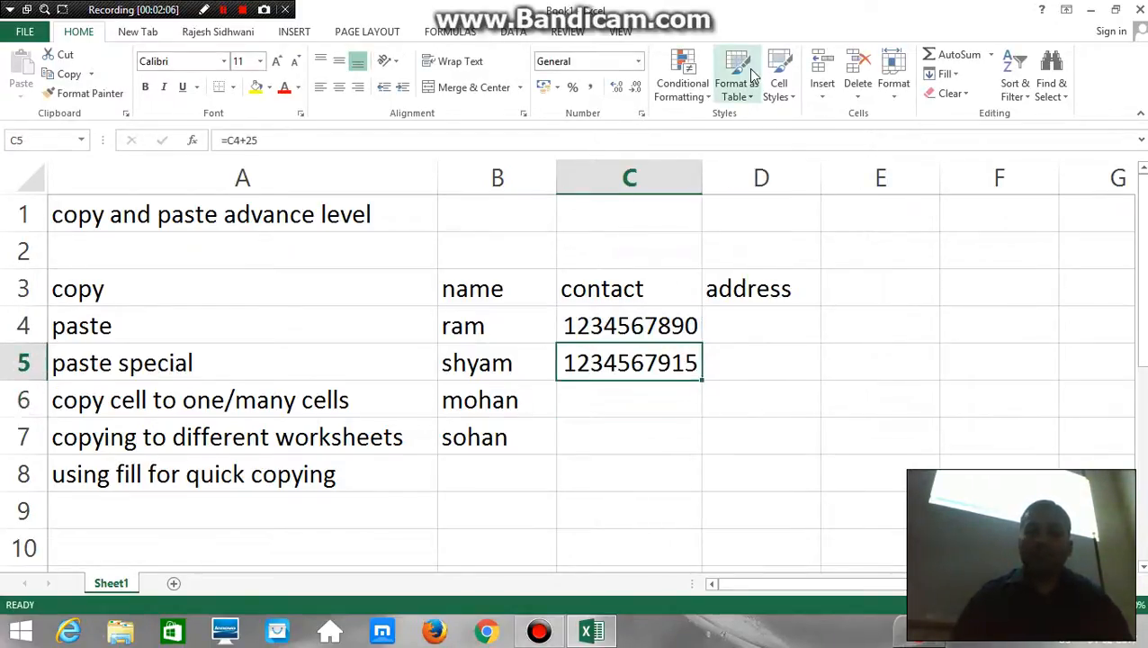
key(shift+Down)
key(shift+Down)
key(ctrl+d)
Convert the contact numbers in C4:C7 to fixed values by copying them and using Paste Special with Values in place
key(Up)
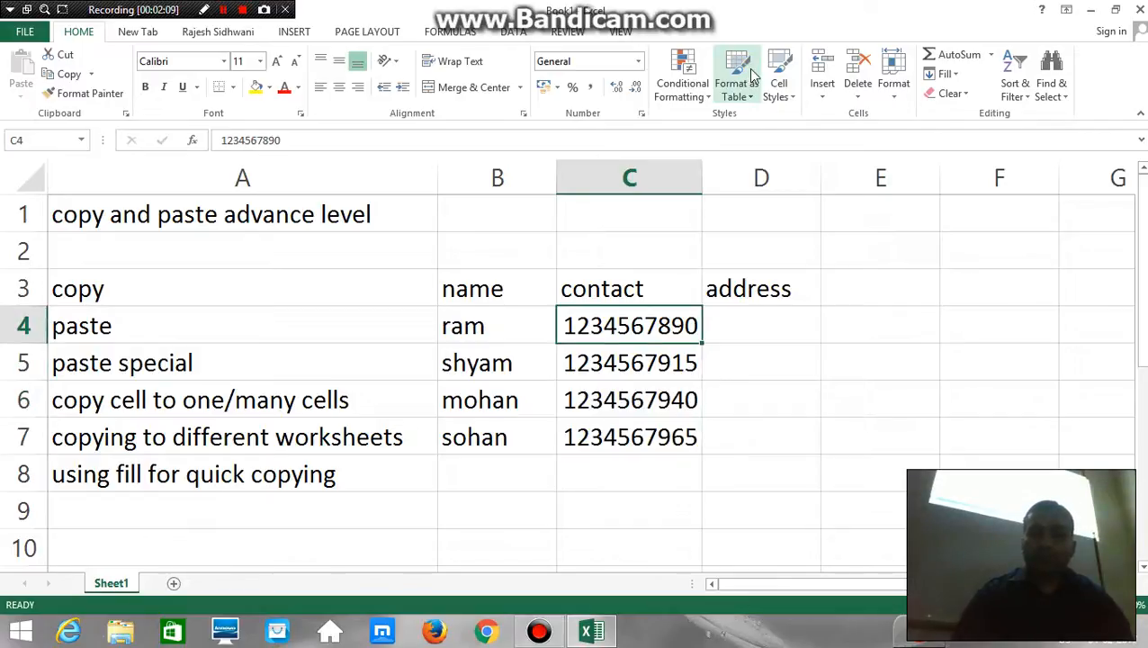
key(shift+Down)
key(shift+Down)
key(shift+Down)
key(ctrl+c)
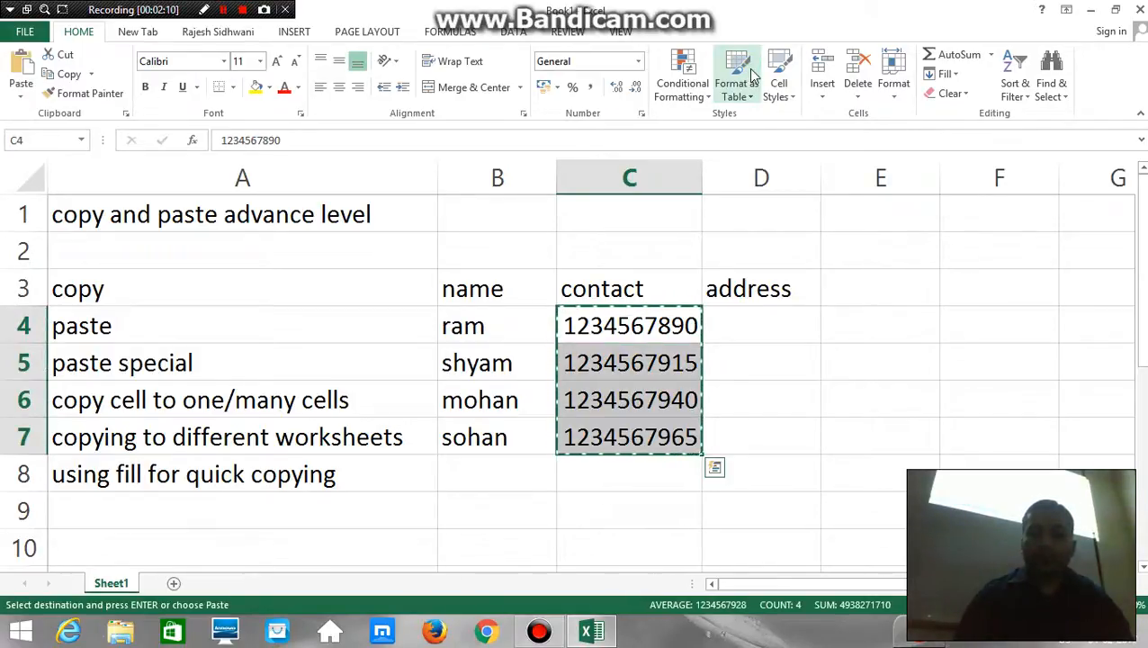
key(shift+F10)
key(Down)
key(Down)
key(Down)
key(Down)
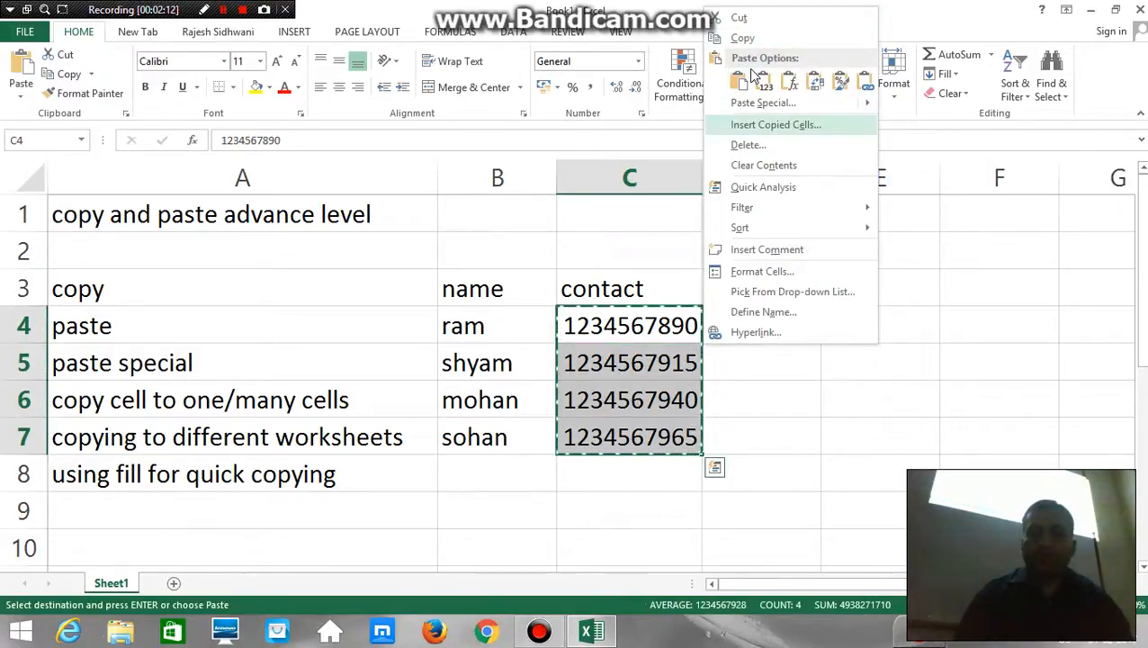
key(Up)
key(Return)
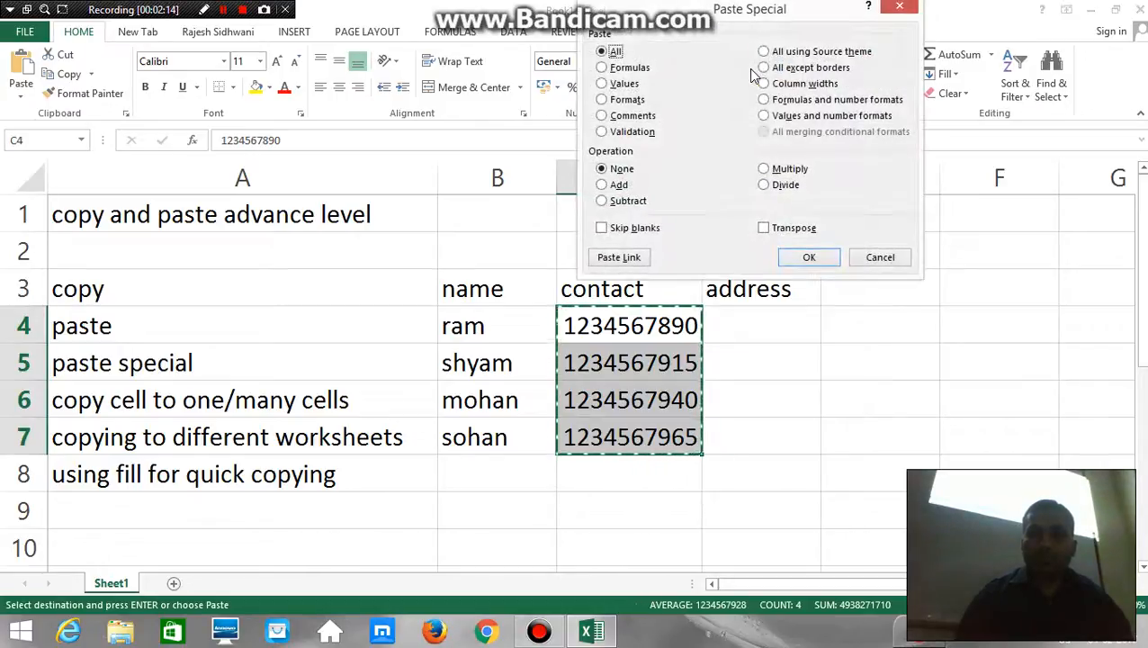
key(v)
key(Return)
key(Escape)
Enter the addresses "meerut", "delhi", "pune" and "mumbai" in cells D4:D7
key(Right)
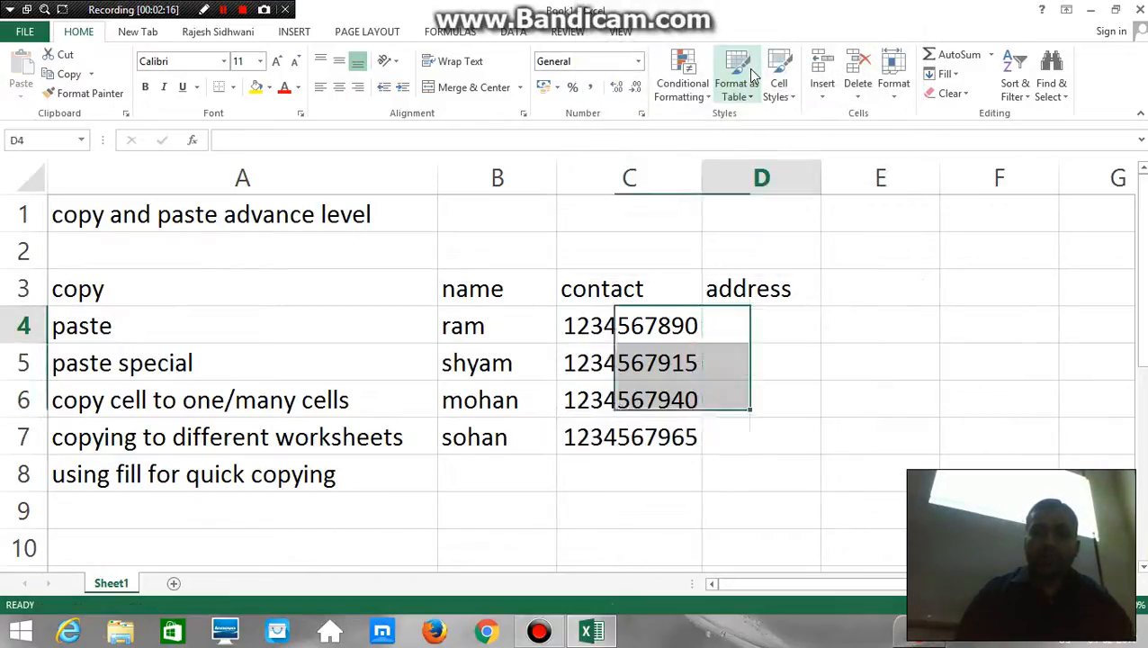
text(meerut)
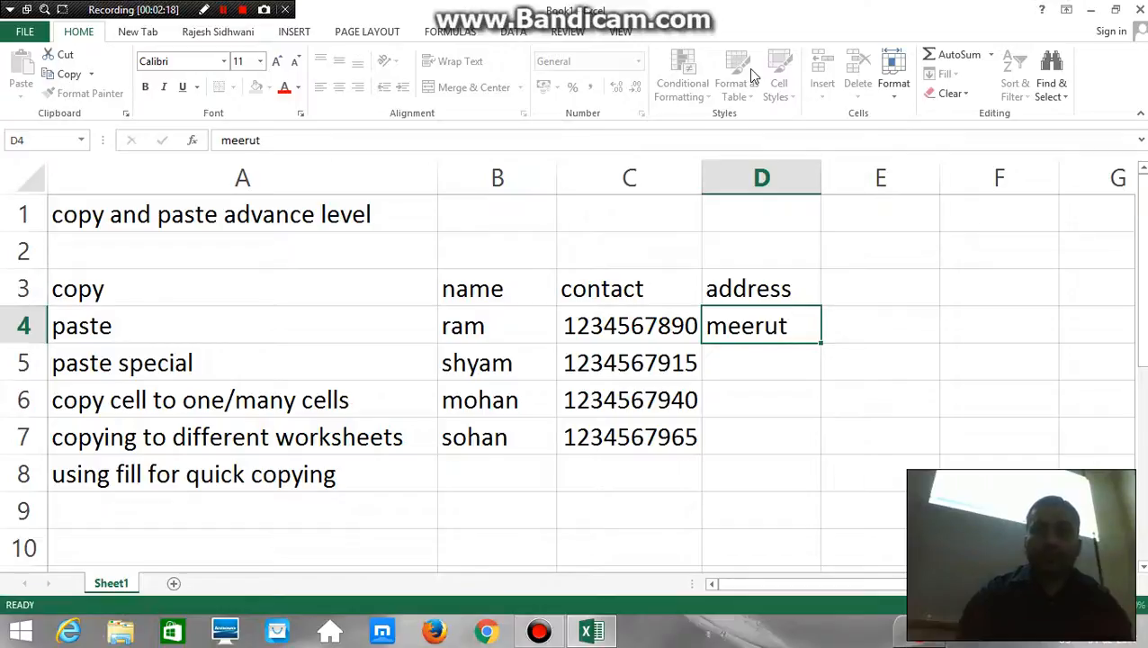
key(Return)
text(delhi)
key(Return)
text(pune)
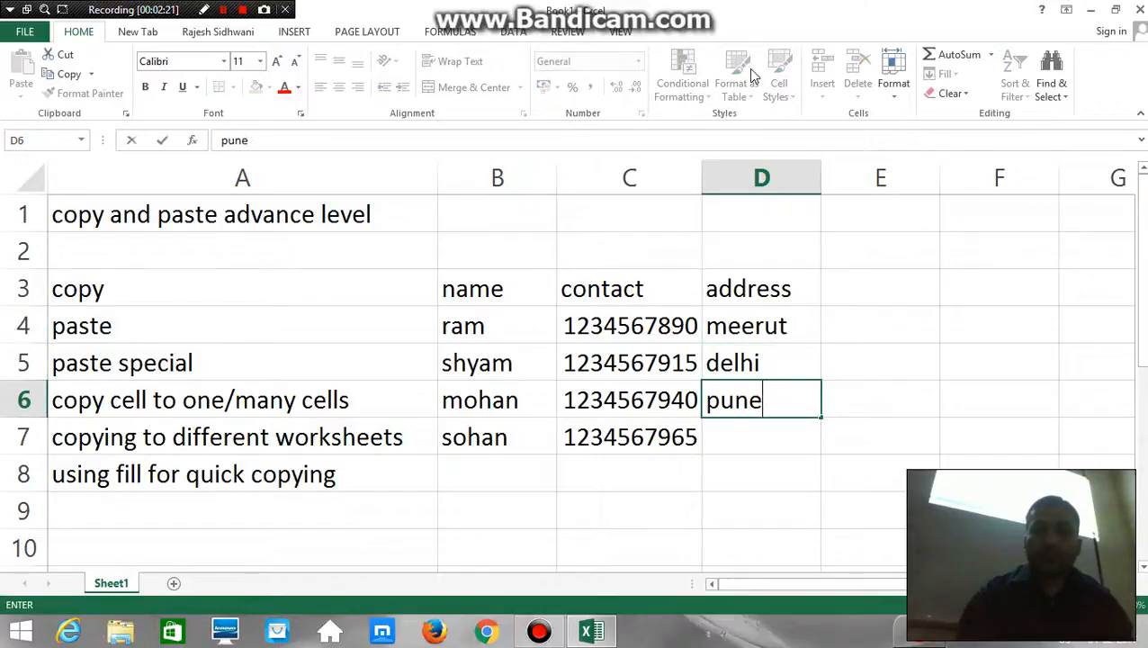
key(Return)
text(mumbai)
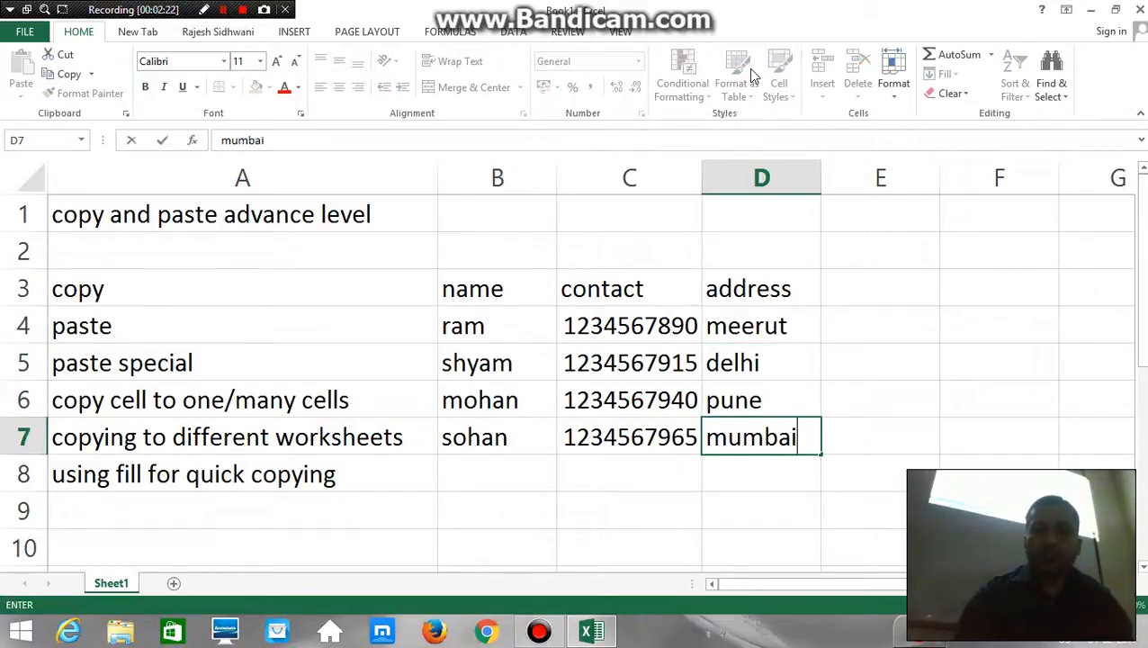
key(Return)
key(Up)
key(Up)
key(Up)
key(Up)
key(Up)
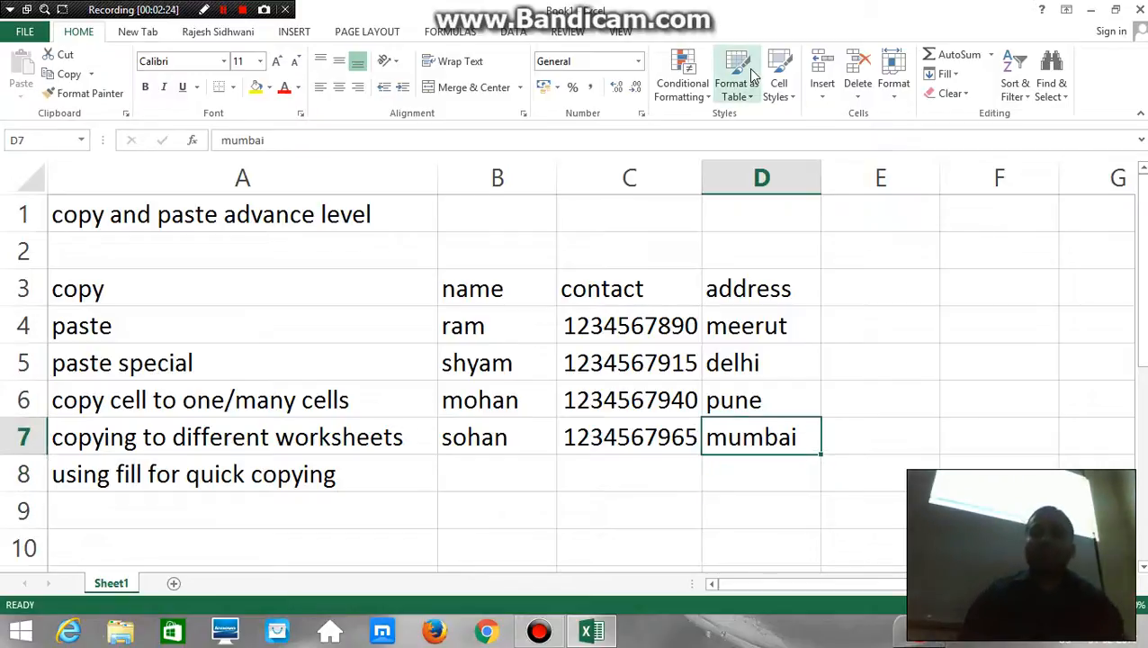
key(Left)
key(Left)
key(shift+Right)
key(shift+Right)
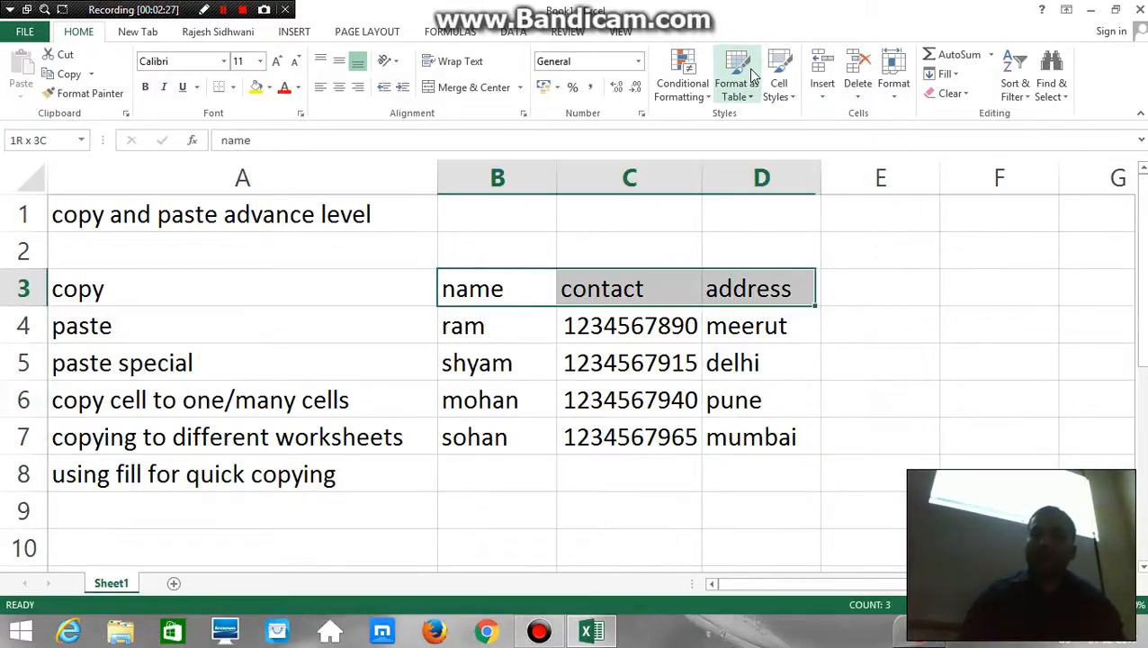
key(shift+Down)
key(shift+Down)
key(shift+Down)
key(shift+Down)
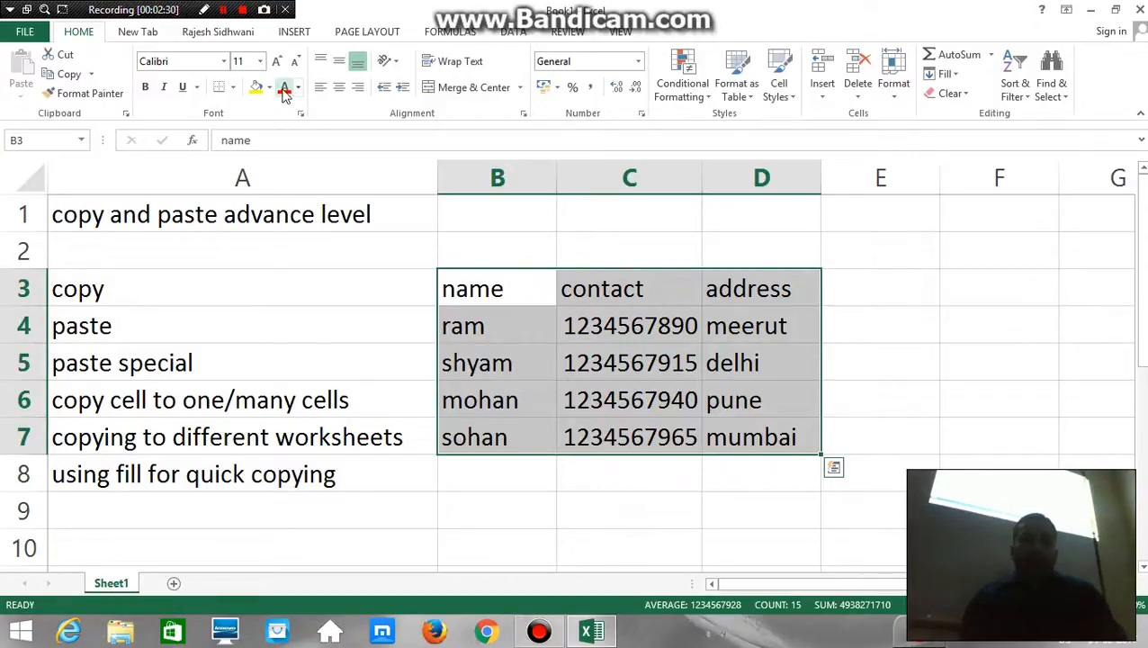
click(448, 327)
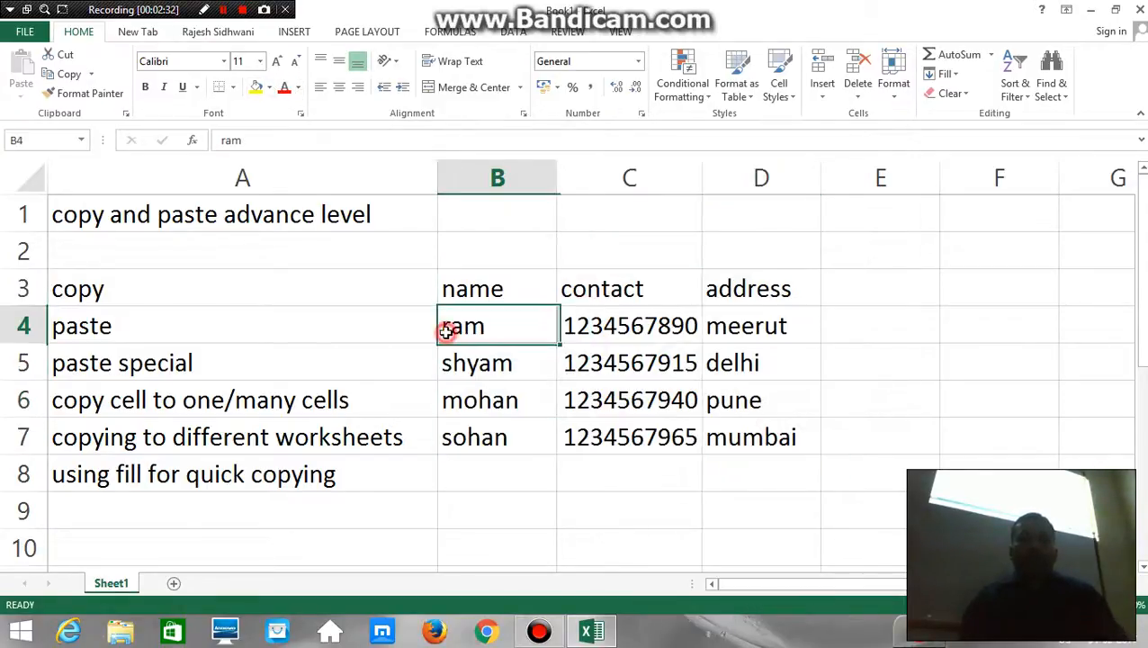
Fill the header cells B3:D3 with dark gold, and replace that fill with dark blue
click(513, 275)
key(shift+Right)
key(shift+Right)
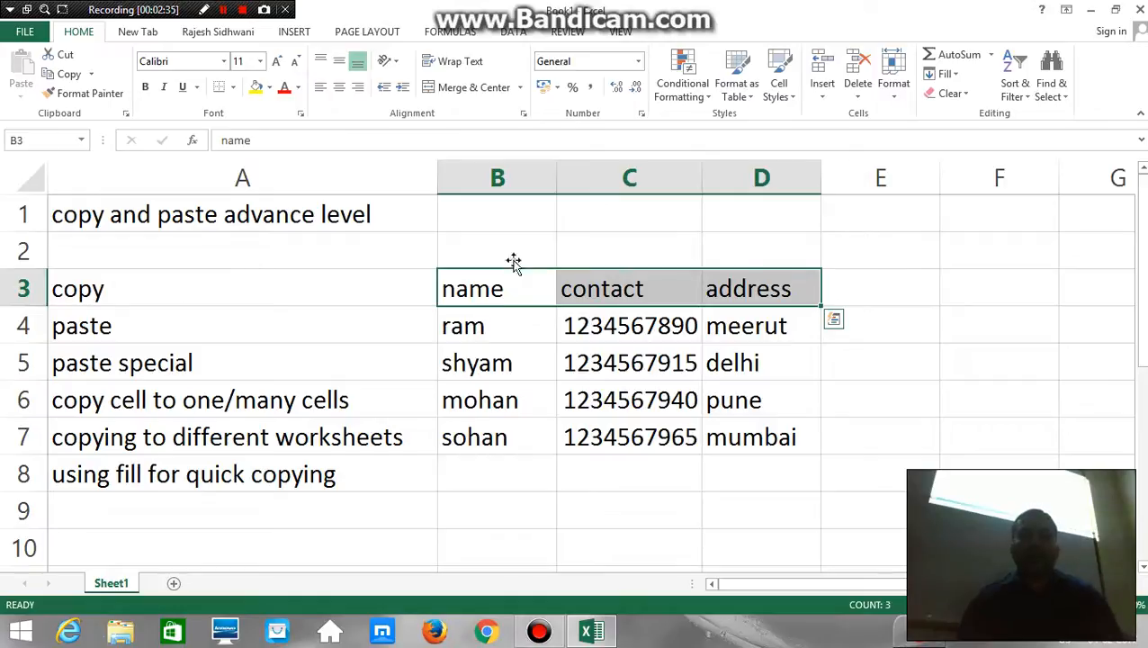
click(270, 87)
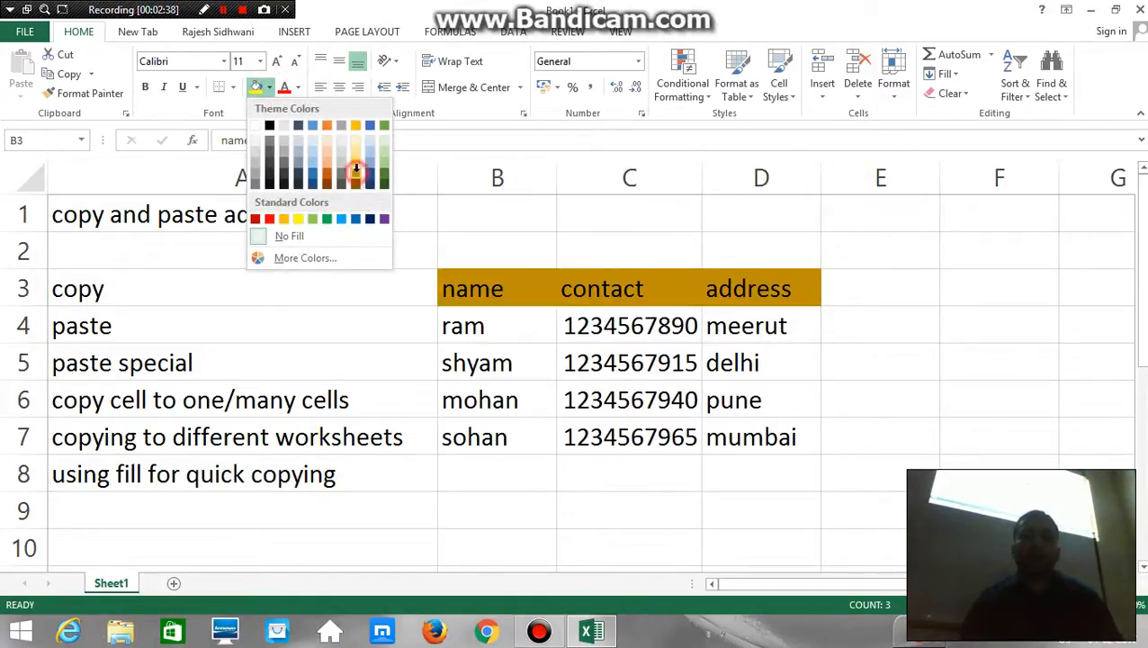
click(355, 173)
click(268, 88)
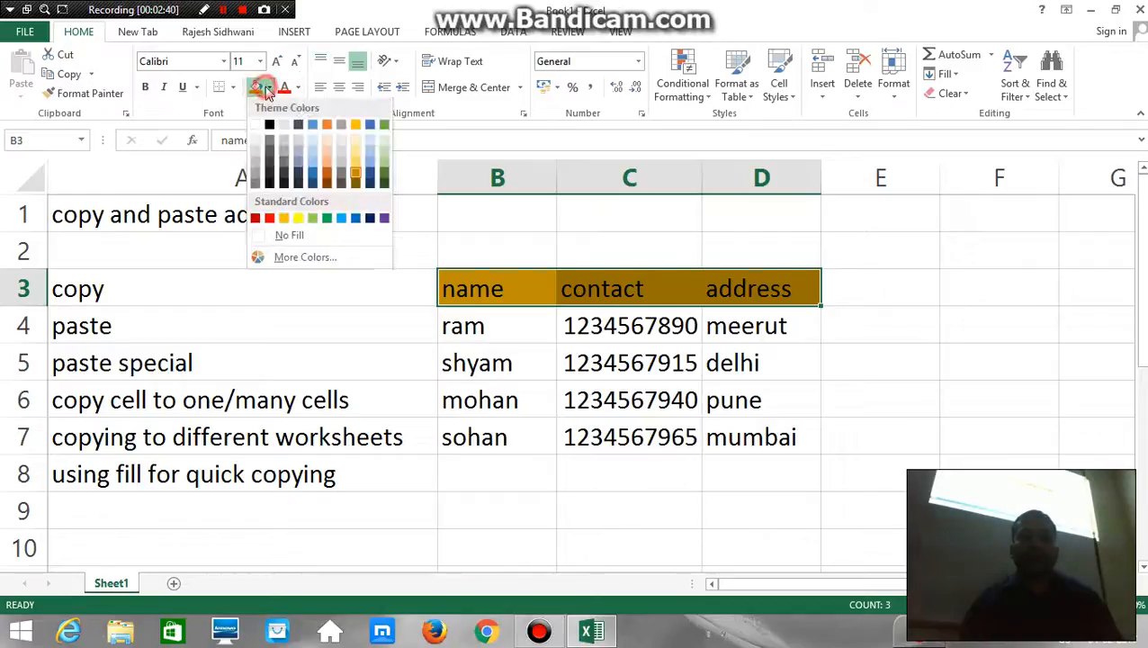
click(373, 176)
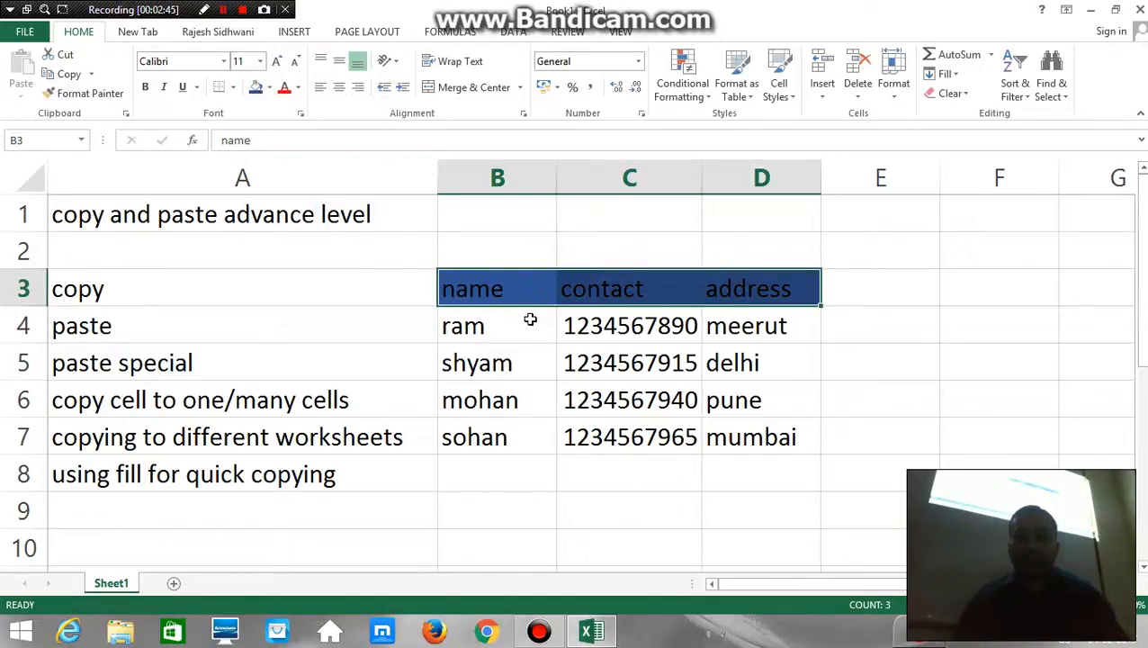
Fill the name cells B4:B7 with a dark orange theme color and clear the selection
click(530, 319)
key(shift+Down)
key(shift+Down)
key(shift+Down)
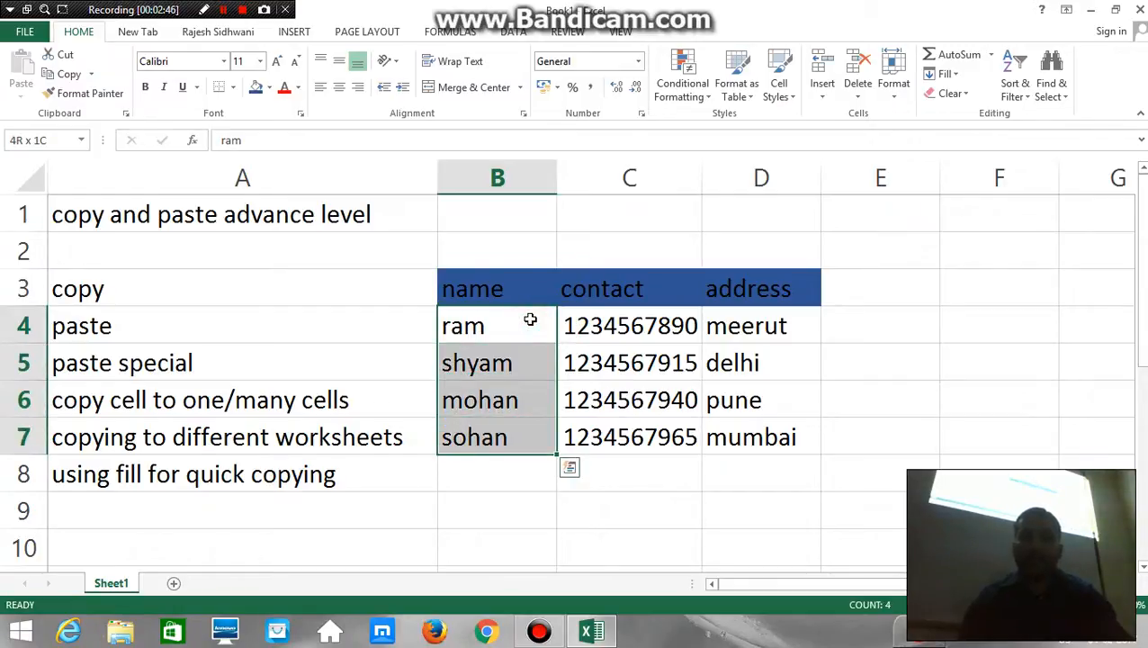
click(270, 88)
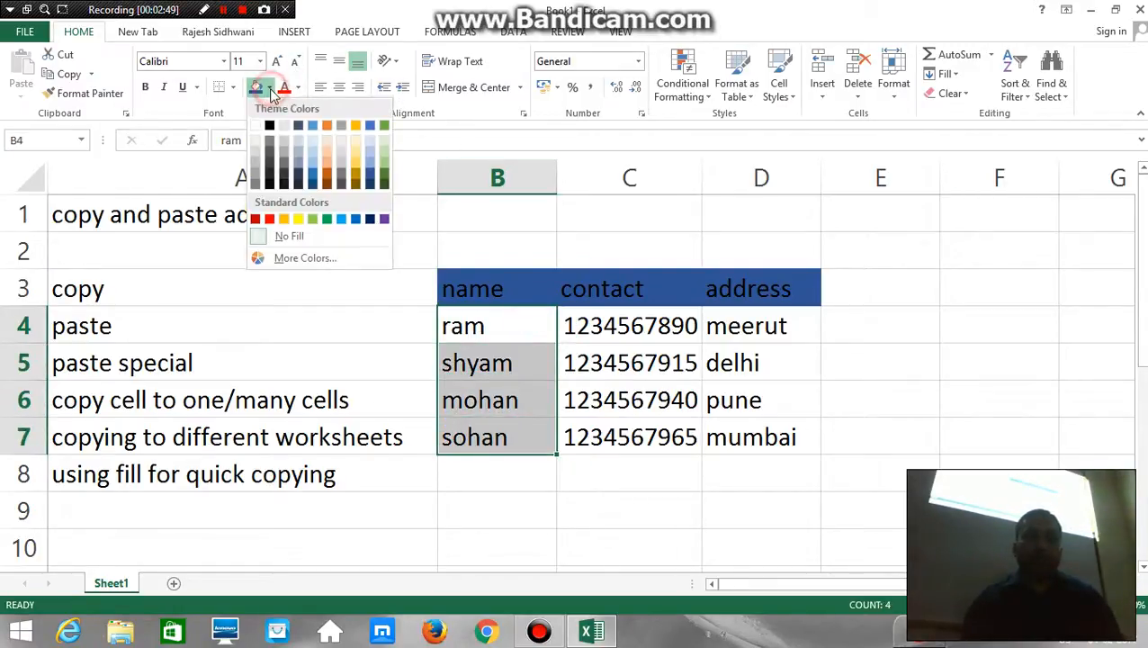
click(326, 180)
click(910, 361)
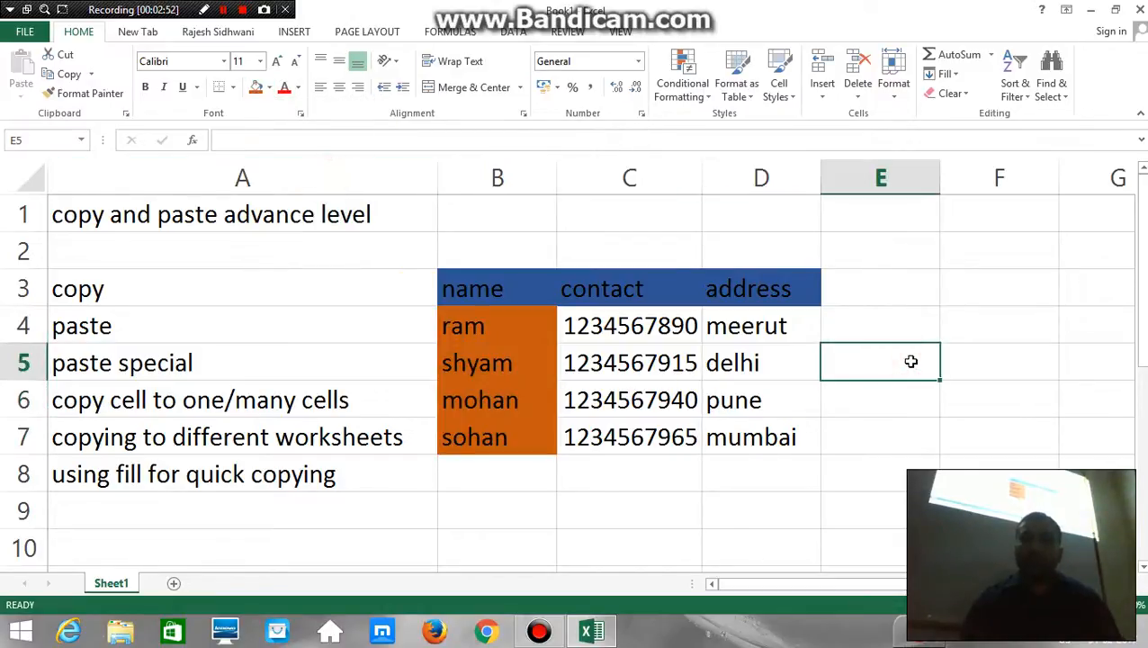
Fill the contact and address cells C4:D7 with a medium blue-gray theme color
click(693, 327)
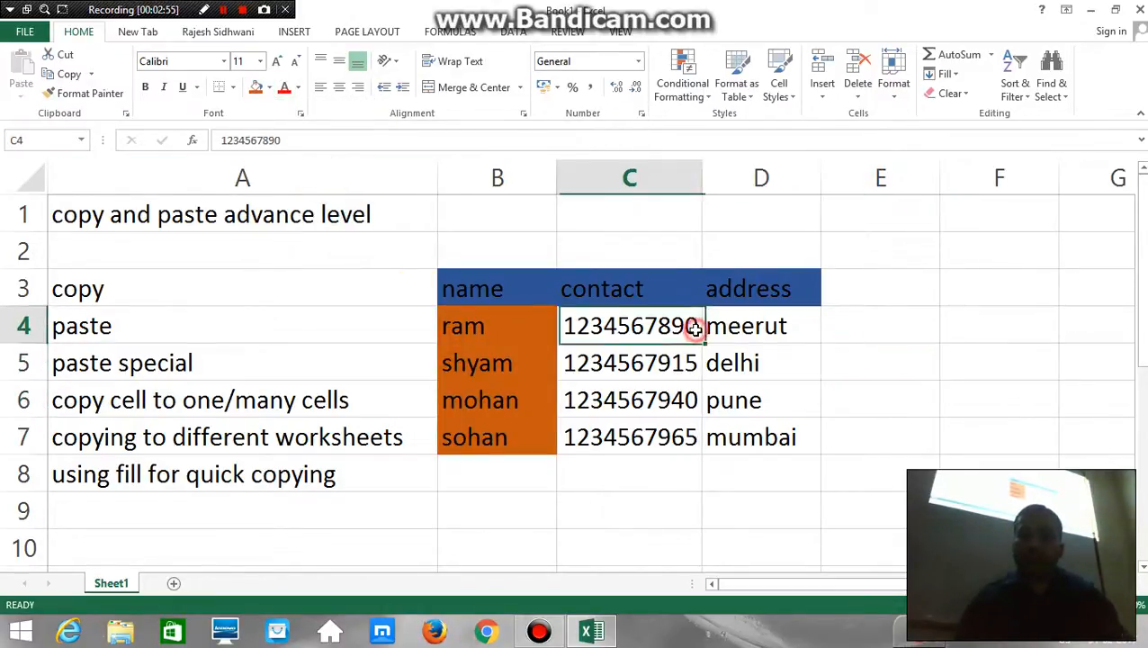
key(shift+Right)
key(shift+Down)
key(shift+Down)
key(shift+Down)
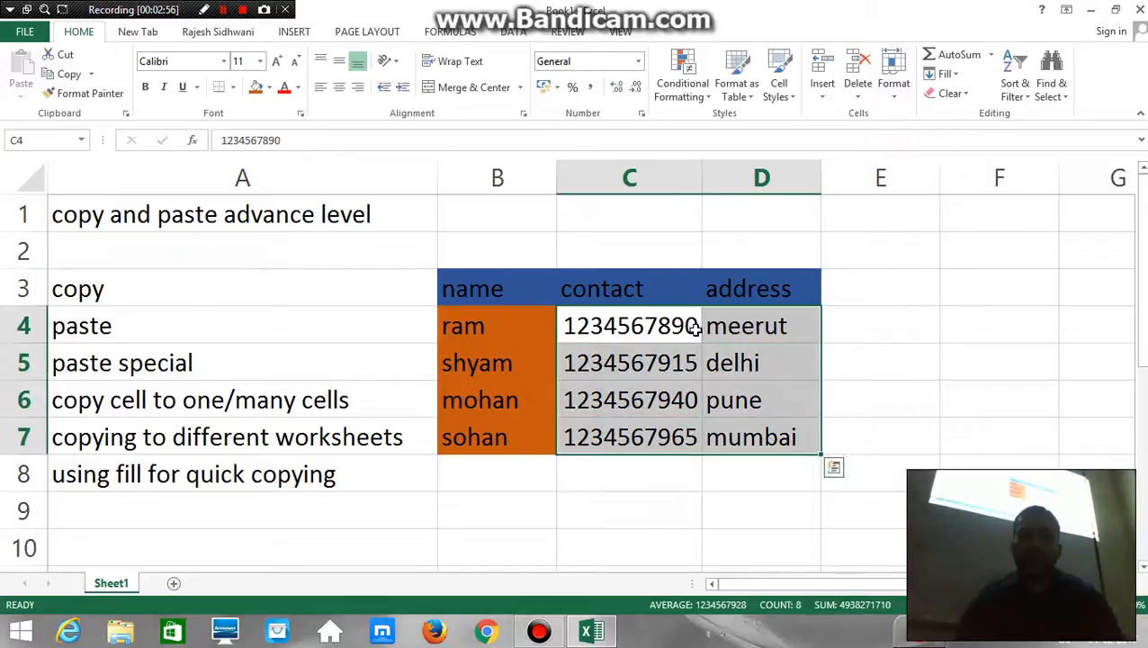
click(269, 88)
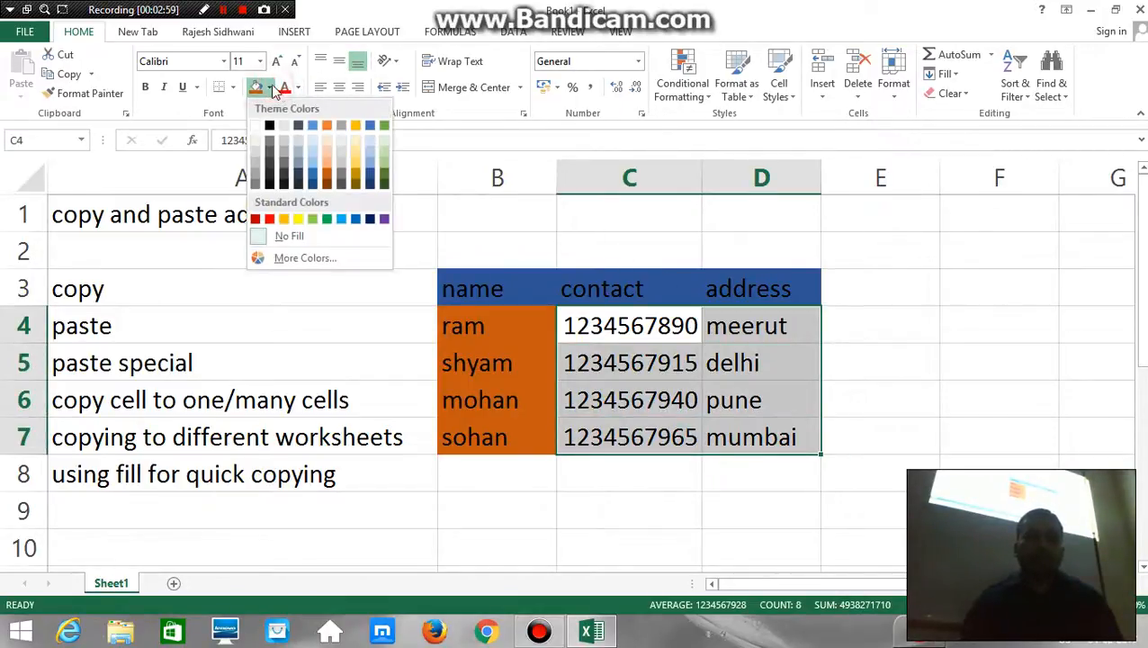
click(298, 165)
click(870, 249)
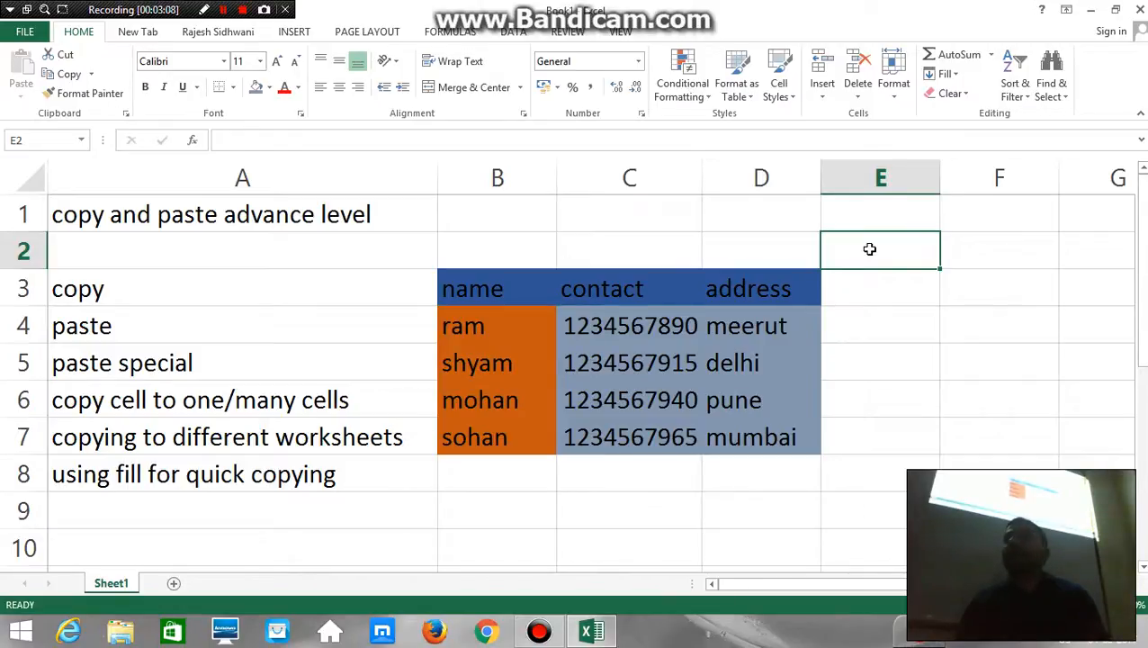
Select the sample table B3:D7 and copy it
key(Left)
key(Left)
key(Left)
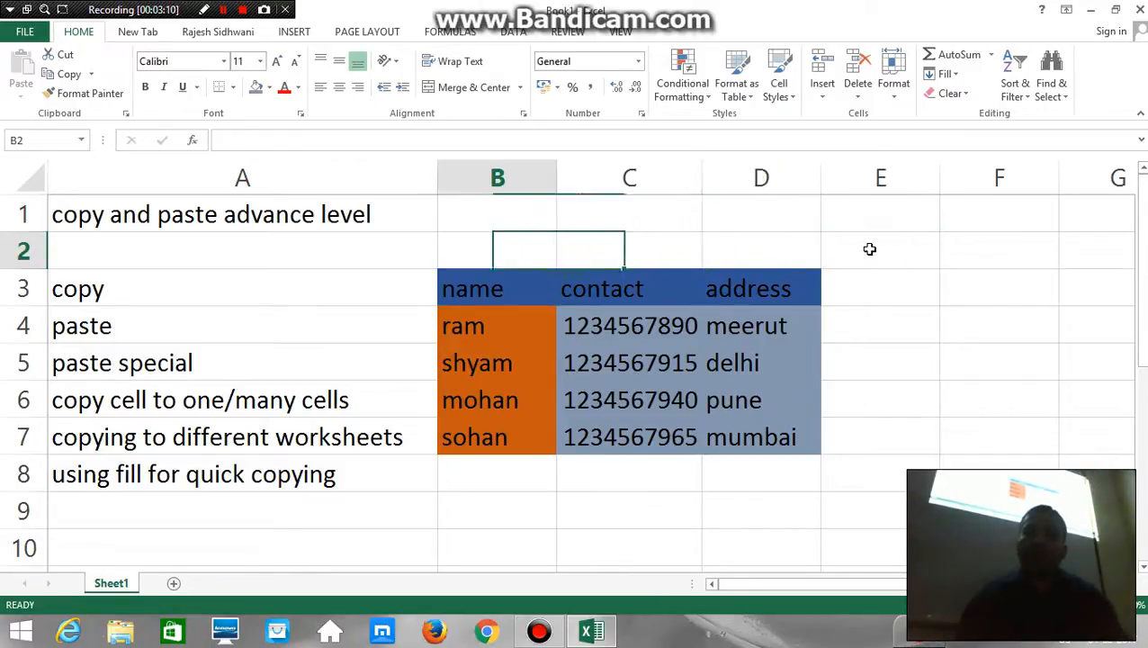
key(Down)
key(shift+Right)
key(shift+Right)
key(shift+Down)
key(shift+Down)
key(shift+Down)
key(shift+Down)
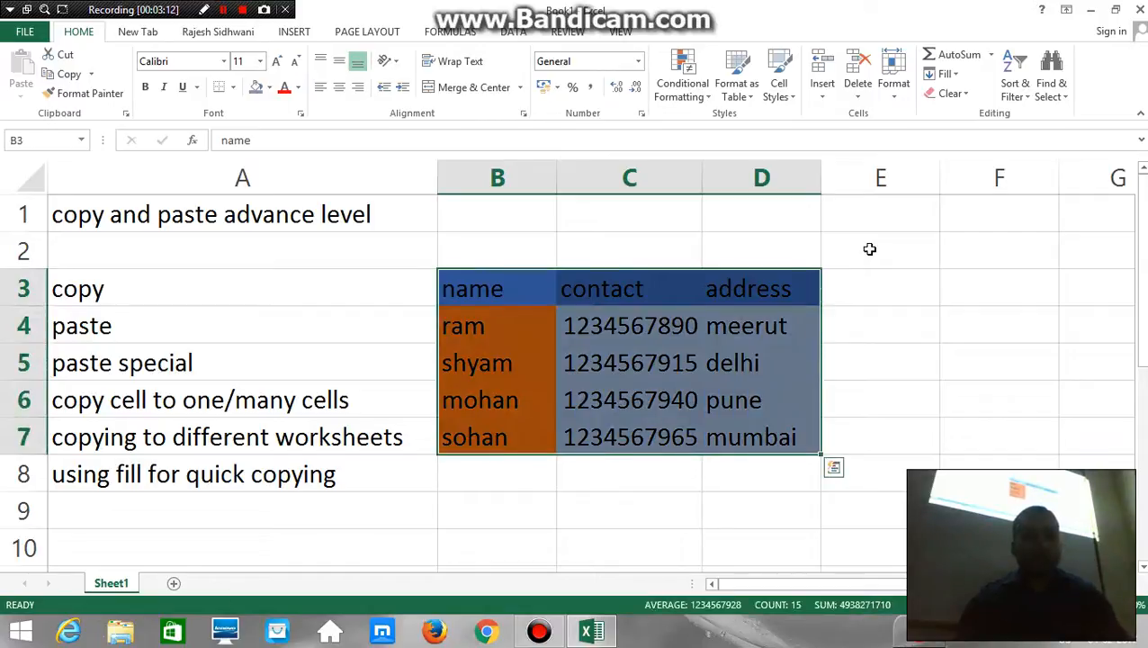
key(ctrl+c)
Paste the copied table with its colors at cell B9, and undo that paste
key(Down)
key(Down)
key(Down)
key(Down)
key(Down)
key(Down)
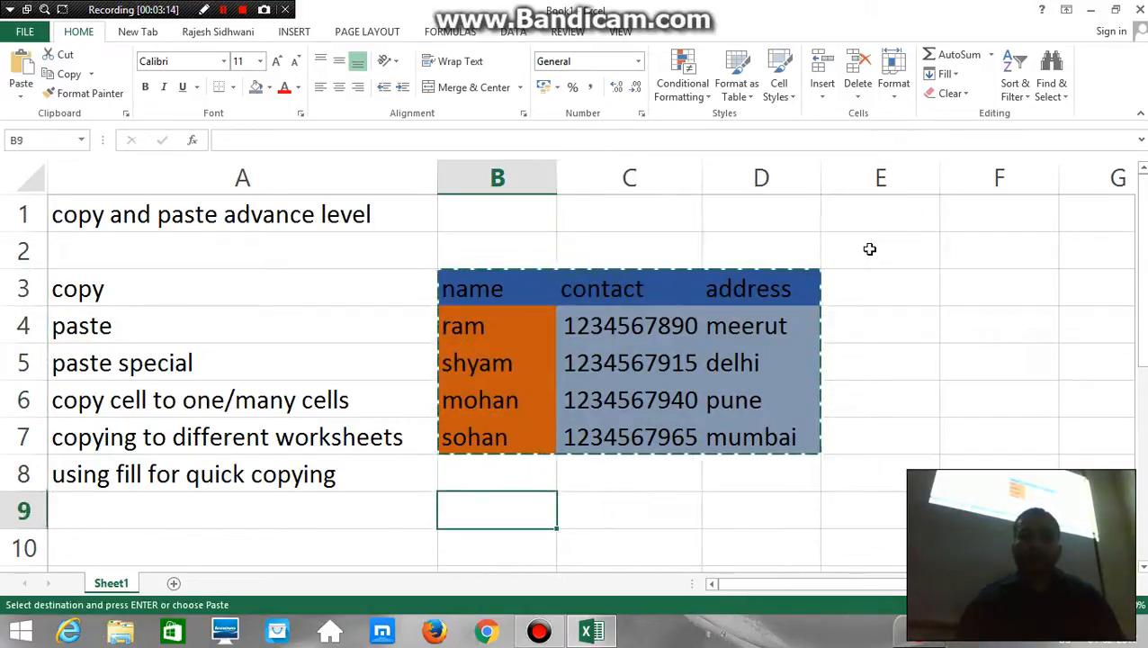
key(Down)
key(Down)
key(Down)
key(Down)
key(Up)
key(Up)
key(Up)
key(Up)
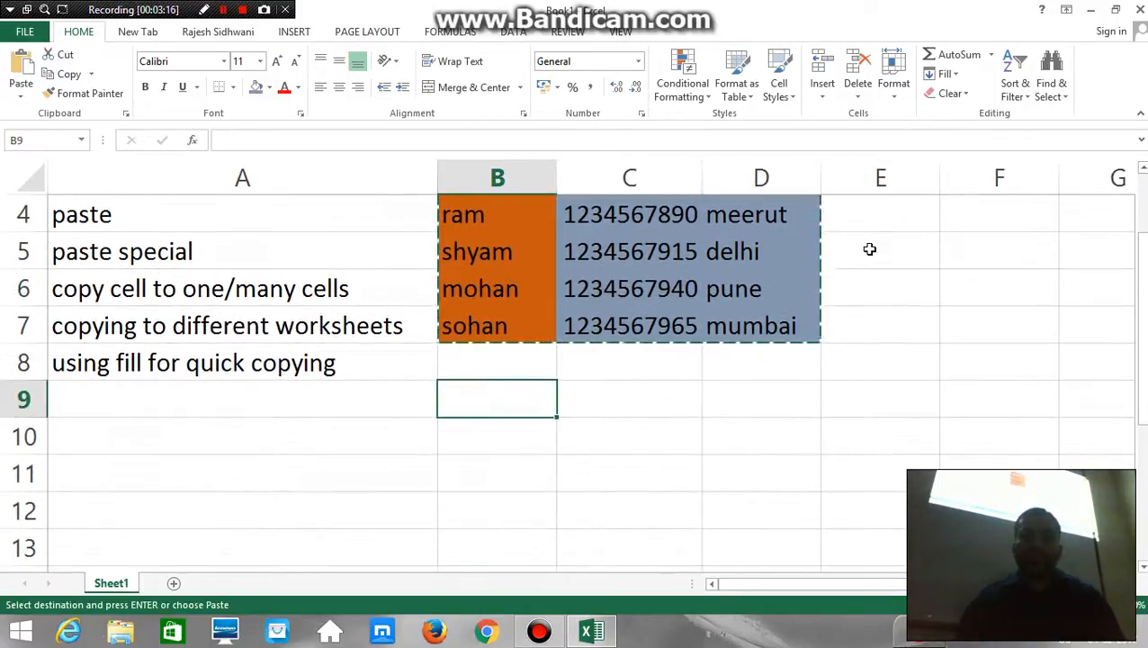
key(ctrl+v)
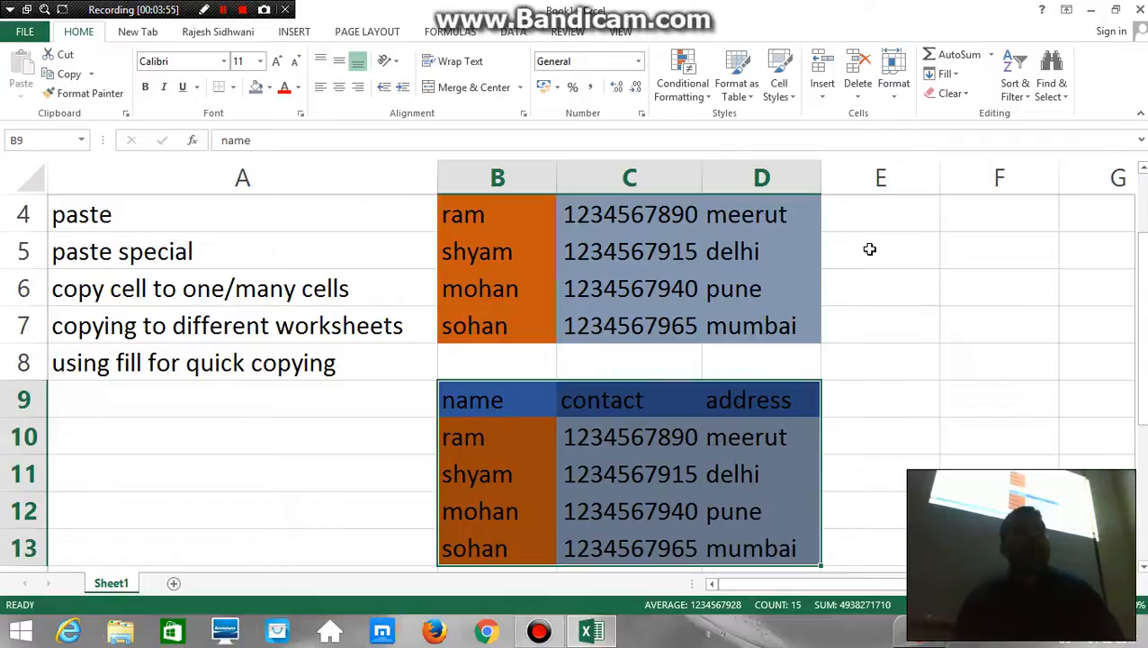
key(ctrl+z)
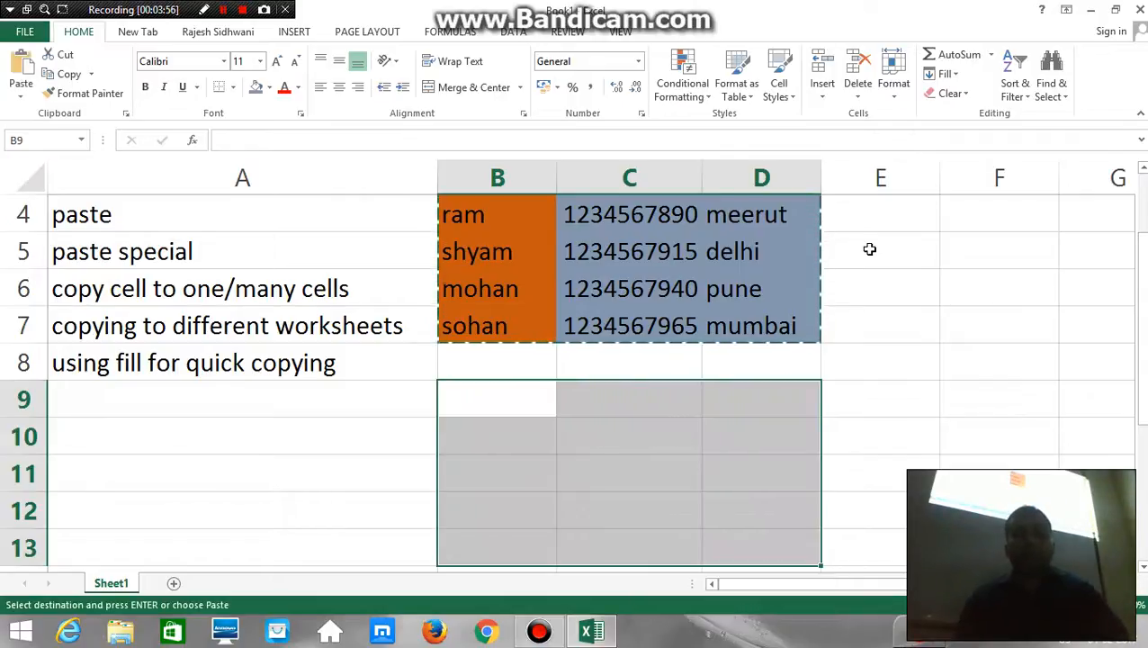
key(Escape)
Copy the original table B3:D7 again, from the header row through the last entry
key(Up)
key(Up)
key(Up)
key(Up)
key(Up)
key(Up)
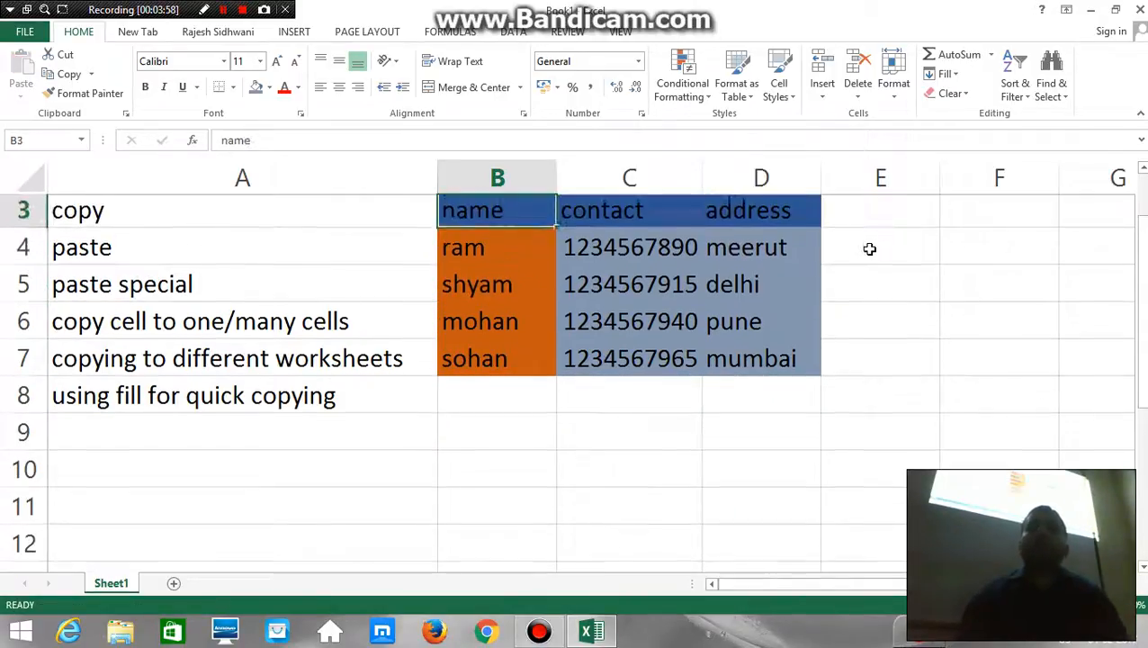
key(ctrl+shift+Right)
key(ctrl+shift+Down)
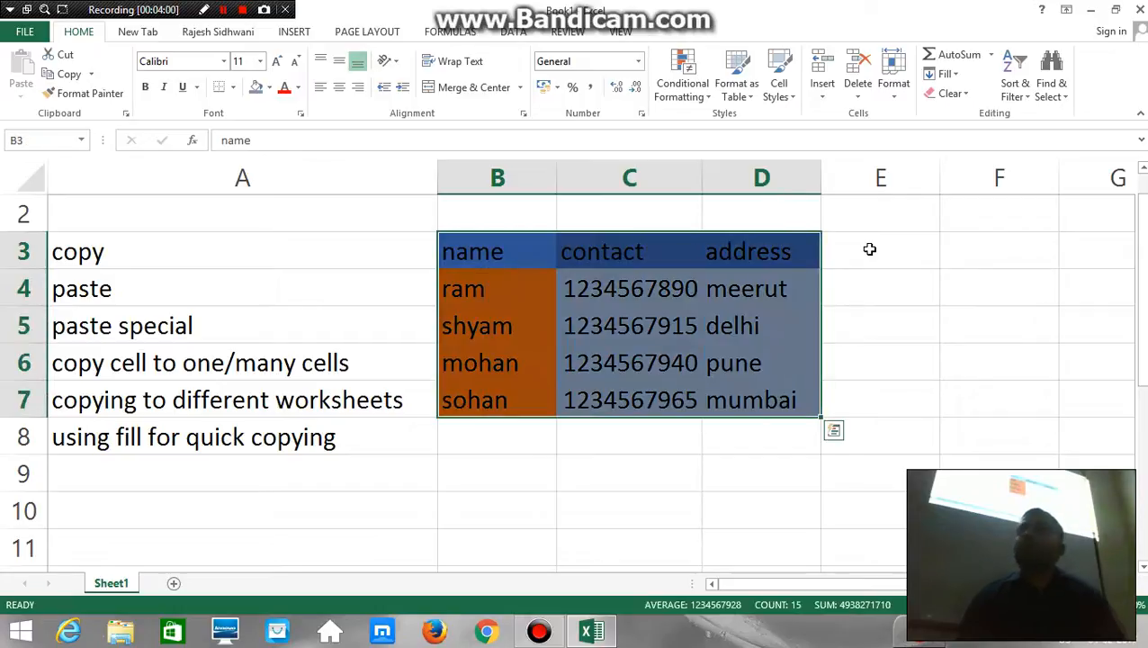
key(ctrl+c)
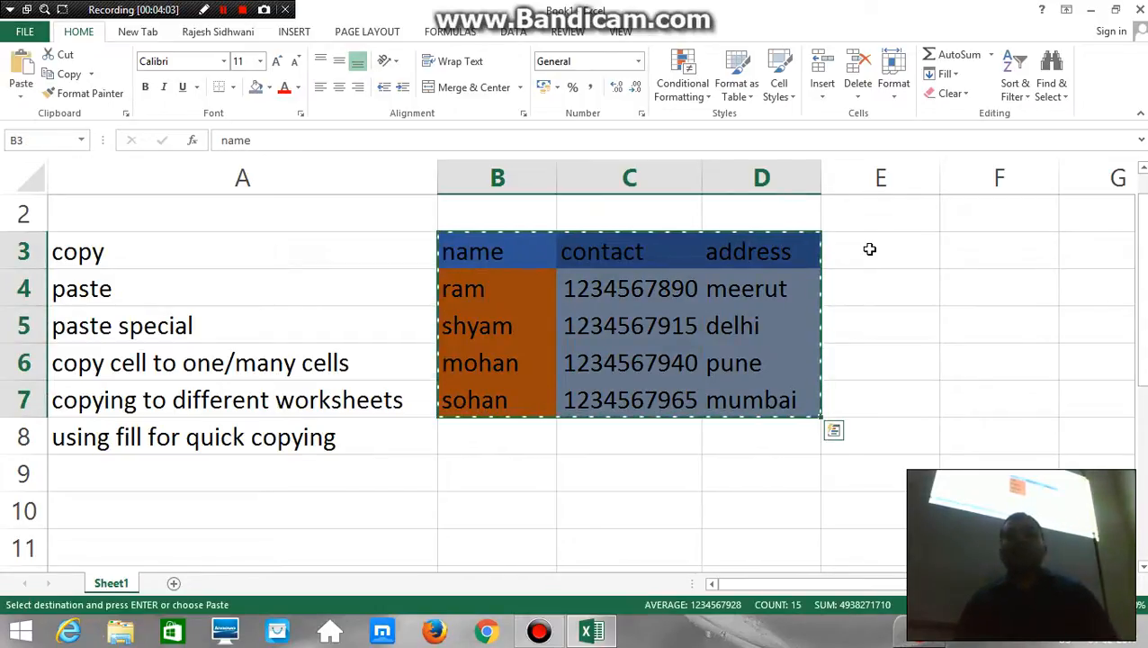
Paste only the values of the copied table at cell B9 using Paste Special
key(Down)
key(Down)
key(Down)
key(Down)
key(Down)
key(Down)
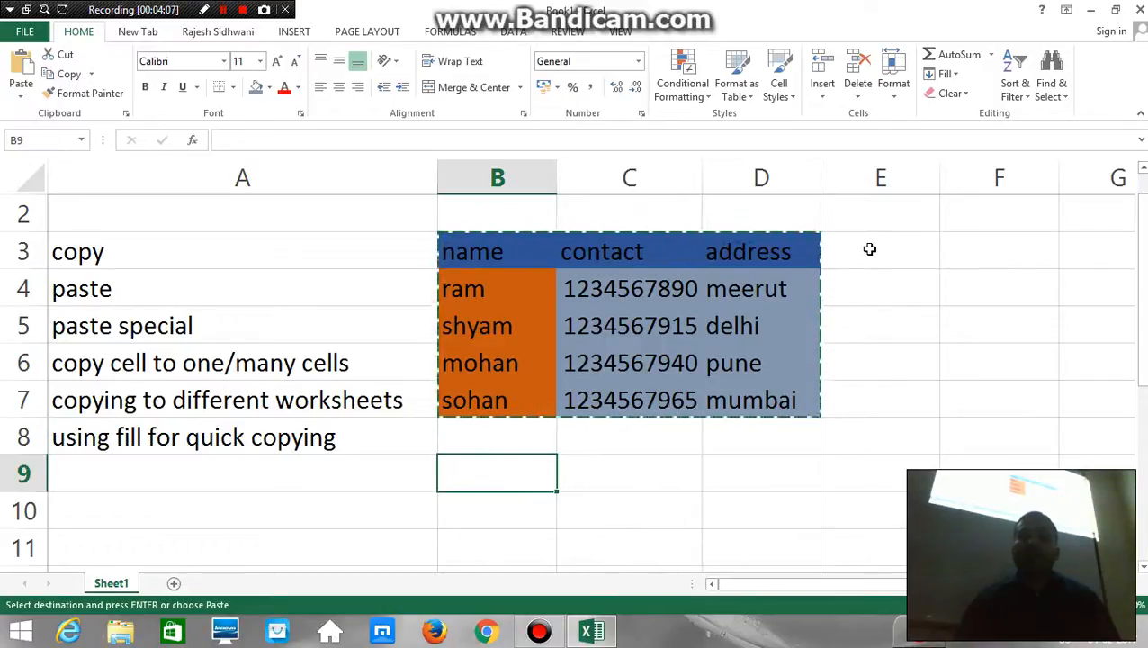
key(shift+F10)
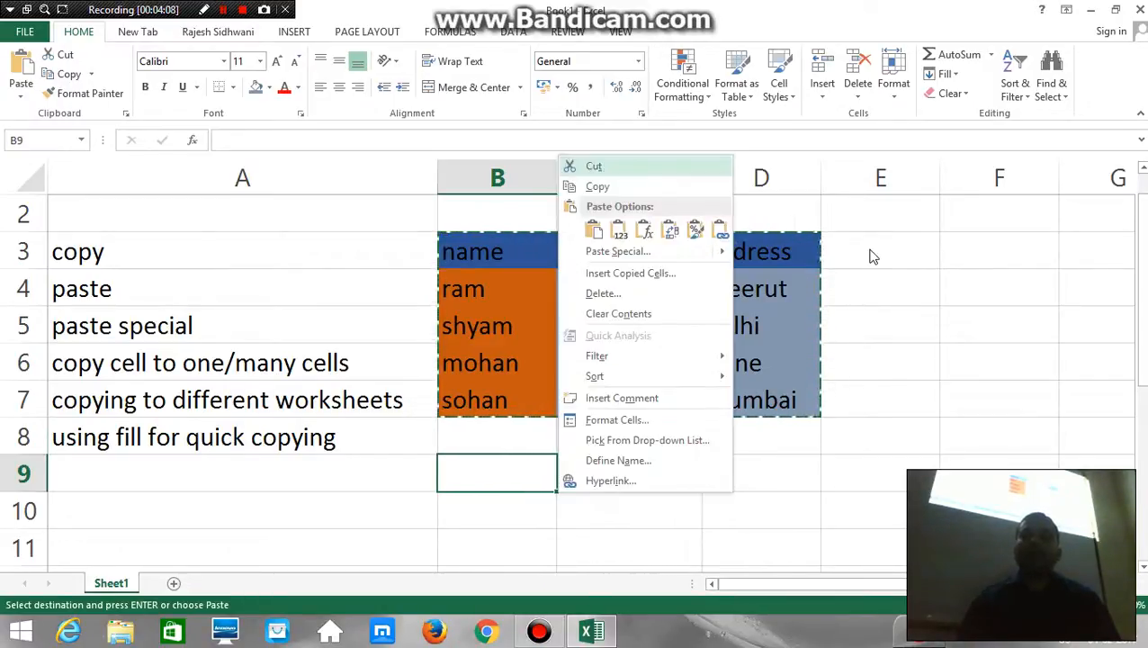
mouse_move(663, 254)
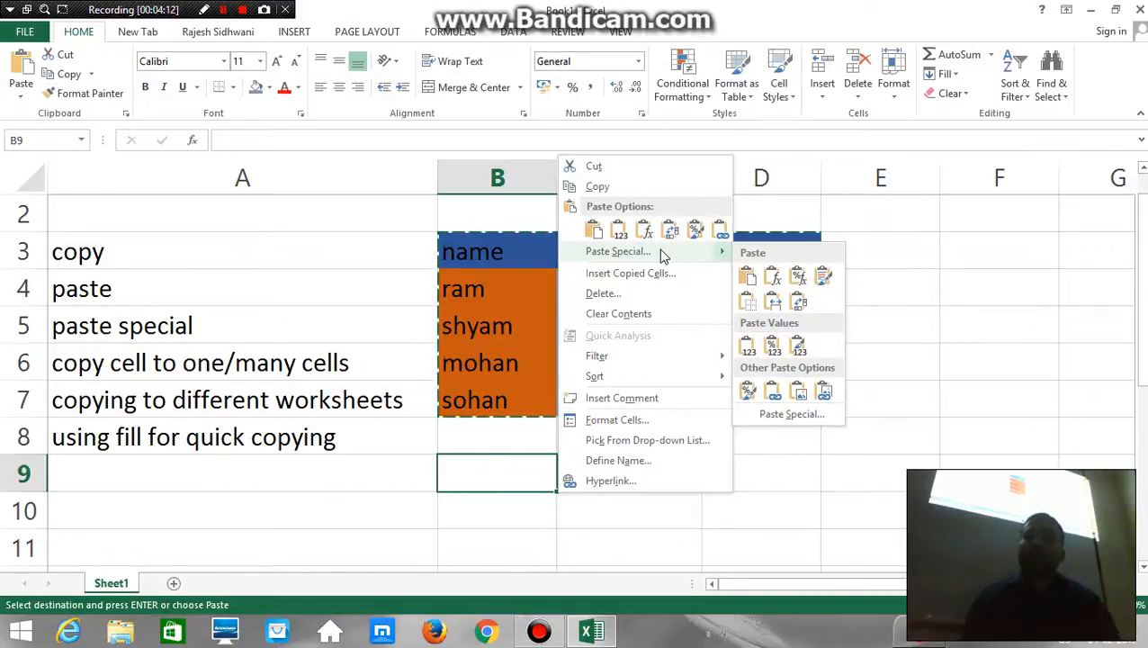
click(663, 254)
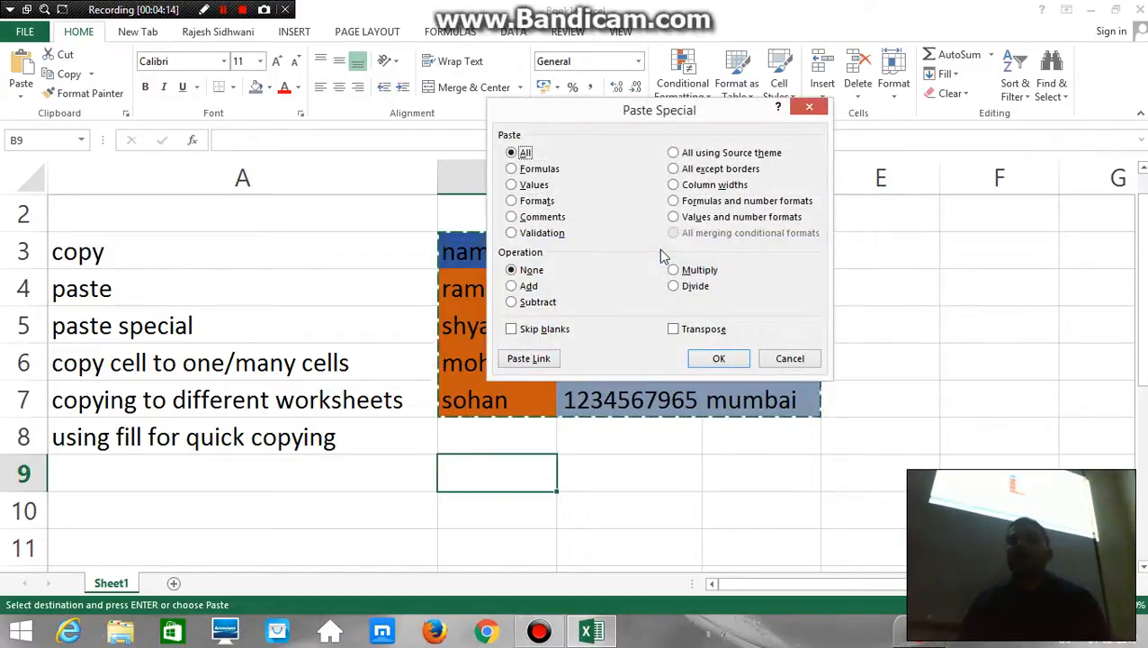
click(512, 185)
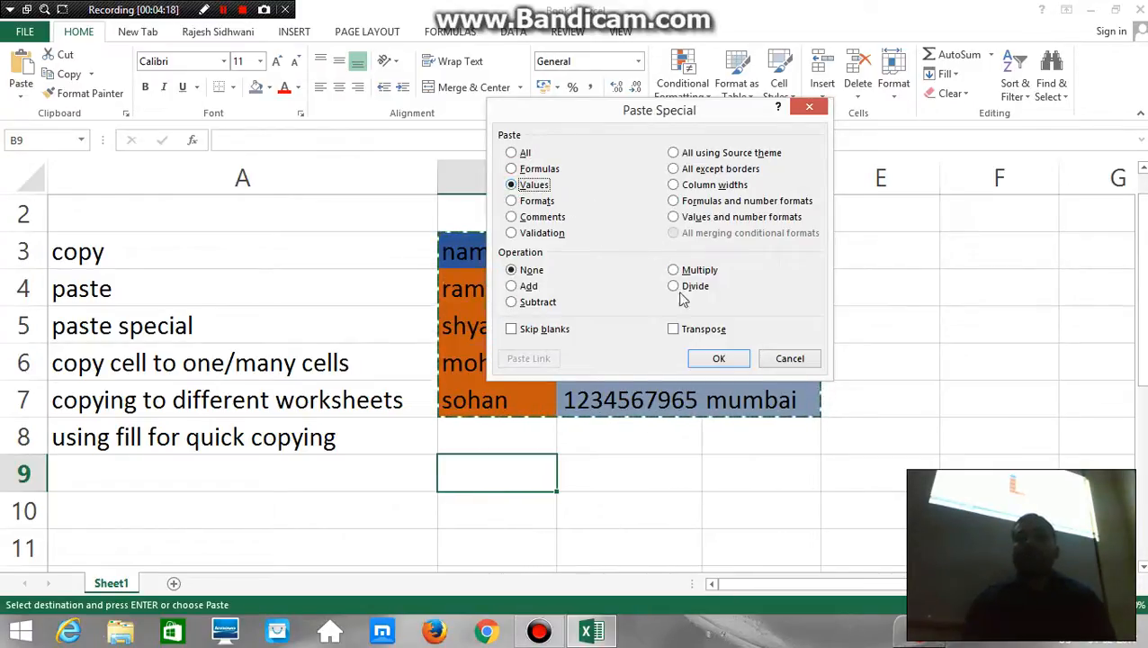
click(717, 356)
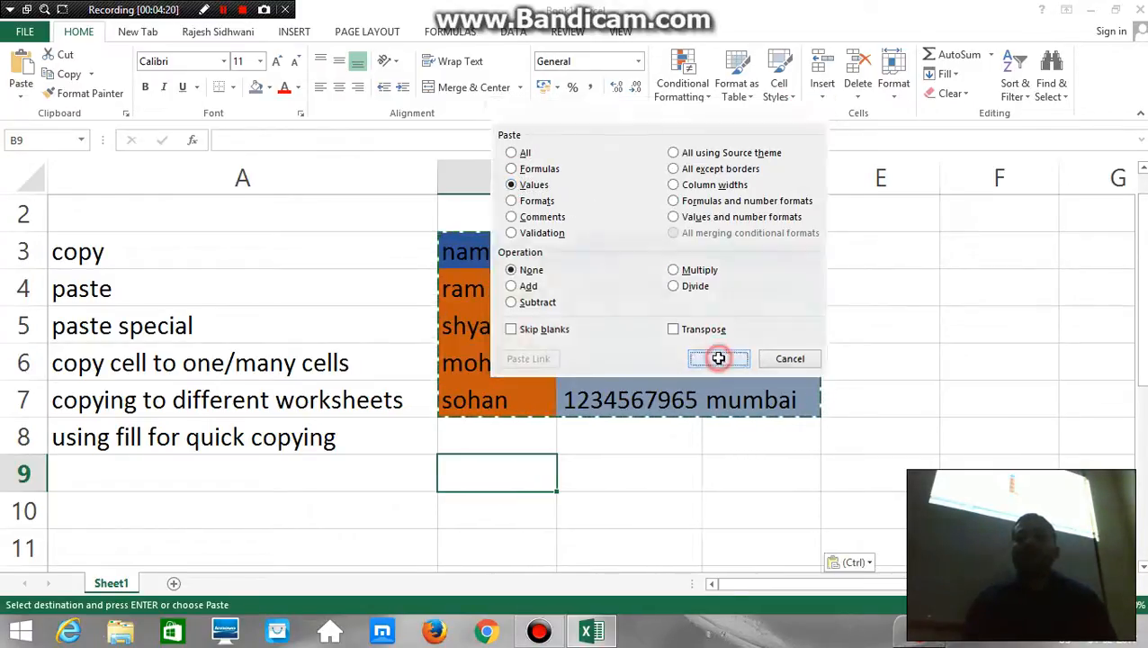
Review the pasted entries in column B of the new table starting at row 9
key(Down)
key(Down)
key(Down)
key(Down)
key(Down)
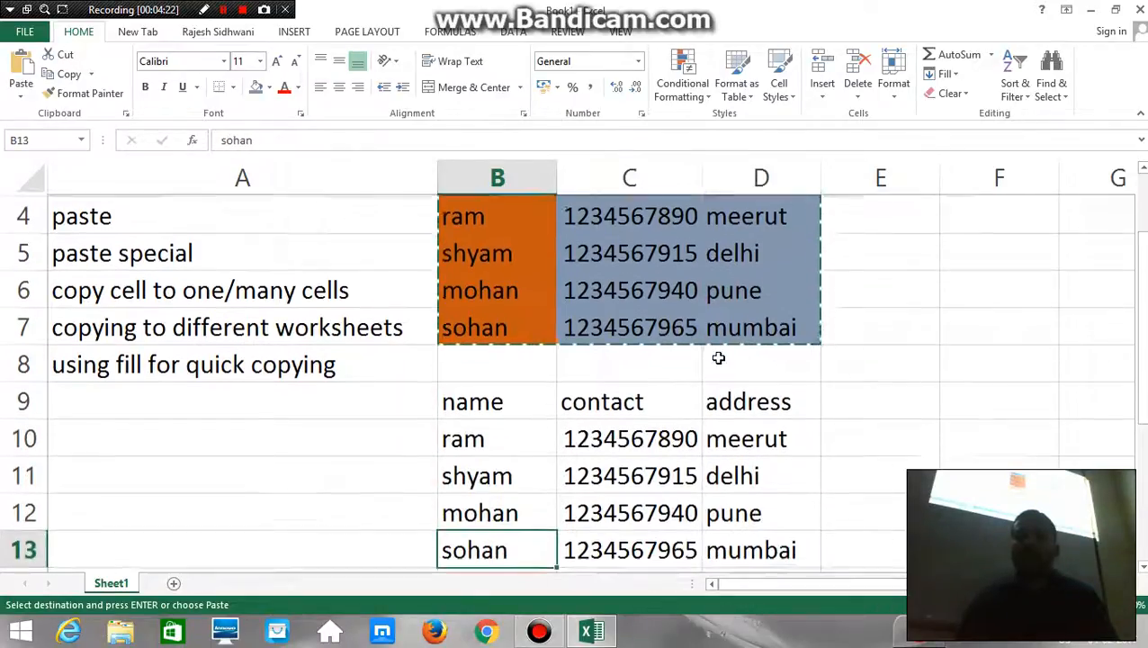
key(Up)
key(Up)
key(Up)
key(Up)
key(Up)
key(Up)
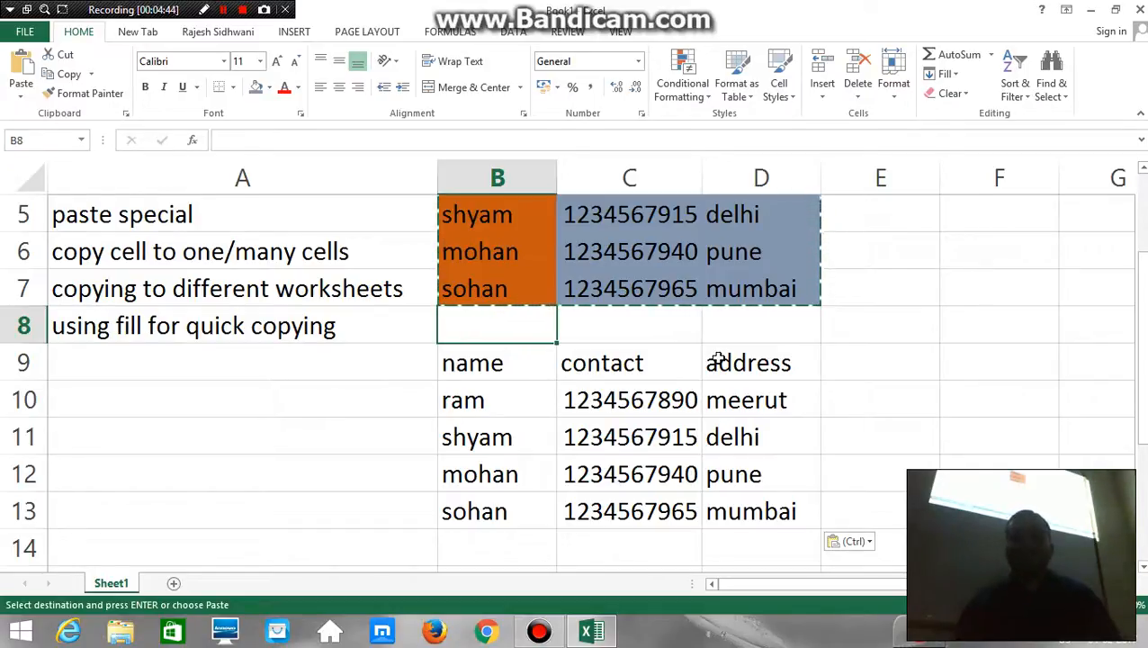
Reselect the colored table B3:D7 and copy it once more
key(Up)
key(Up)
key(Up)
key(Up)
key(Up)
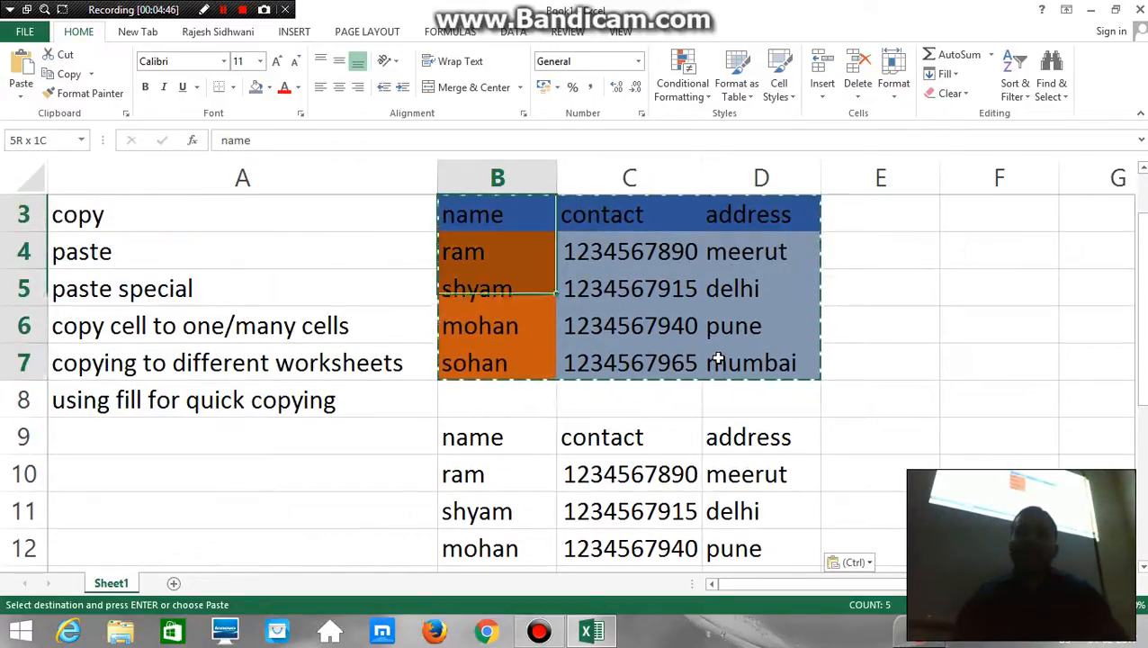
key(shift+Down)
key(shift+Down)
key(shift+Down)
key(shift+Down)
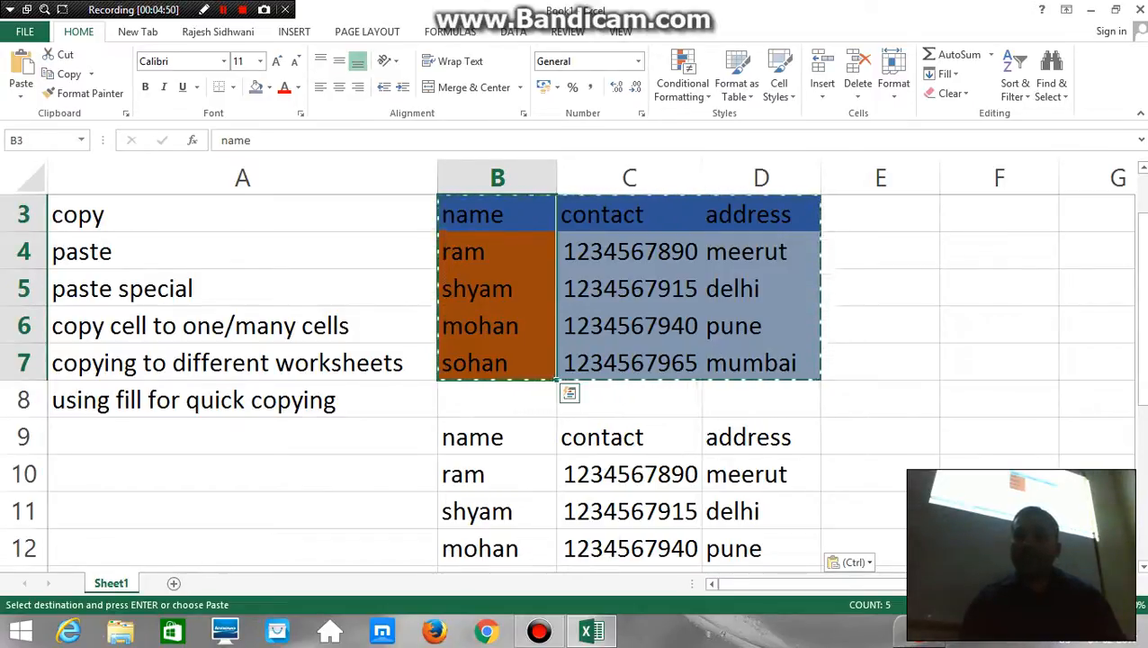
scroll(567, 366, down, 2)
scroll(830, 320, down, 1)
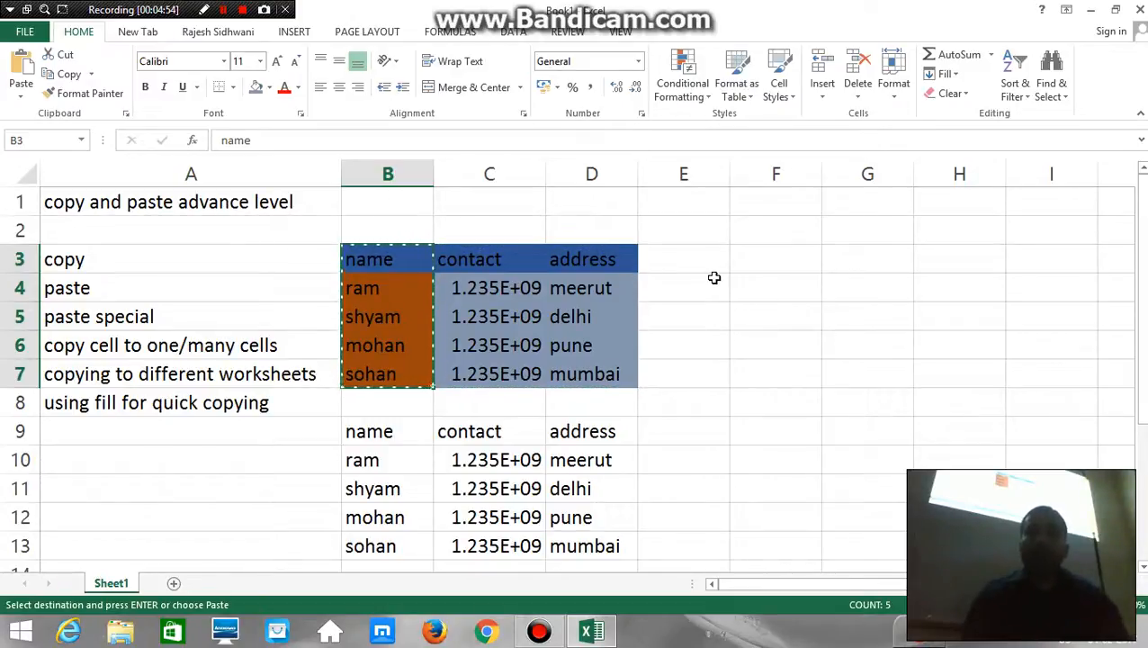
key(shift+Right)
key(shift+Right)
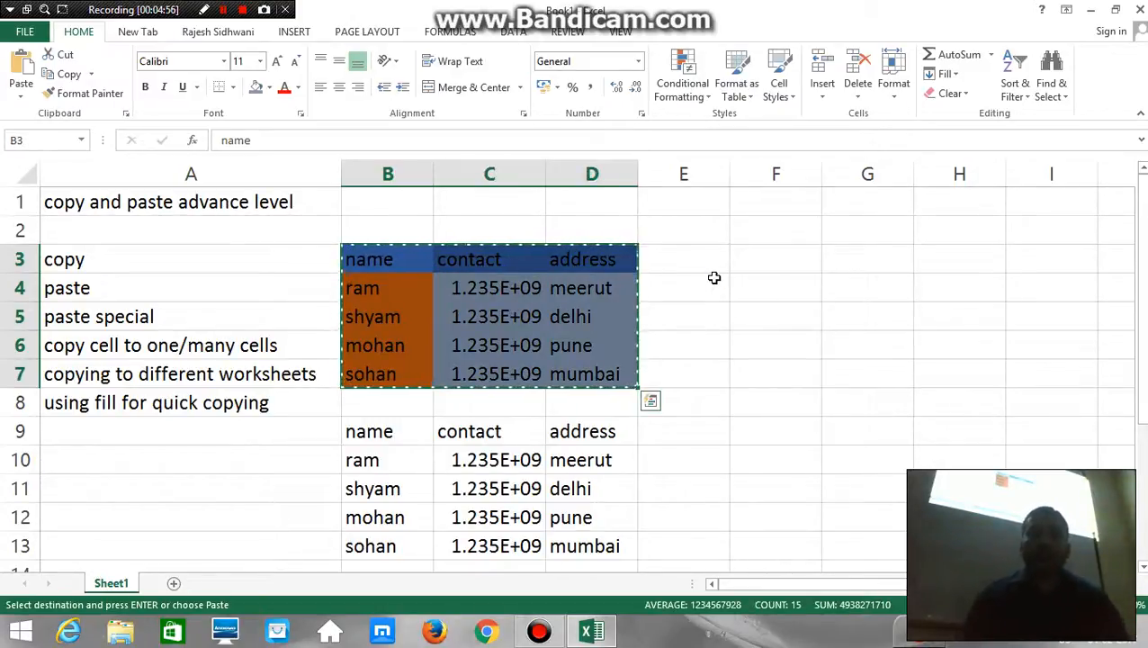
Paste only the formats of the copied table at cell F3 using Paste Special, and end copy mode
click(747, 261)
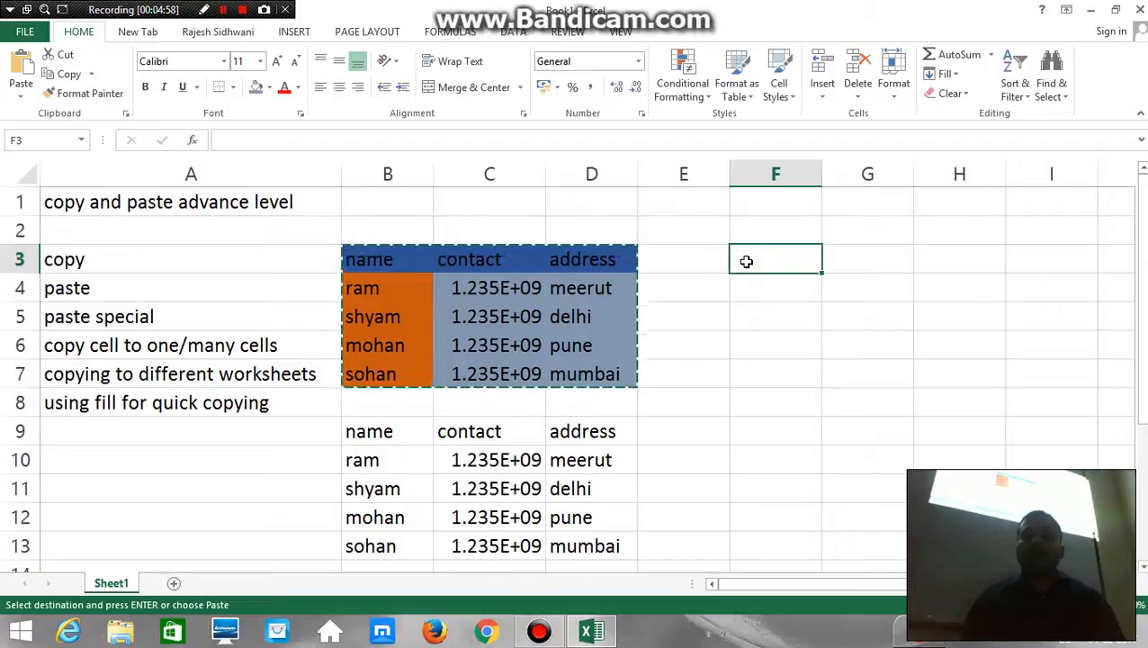
key(shift+F10)
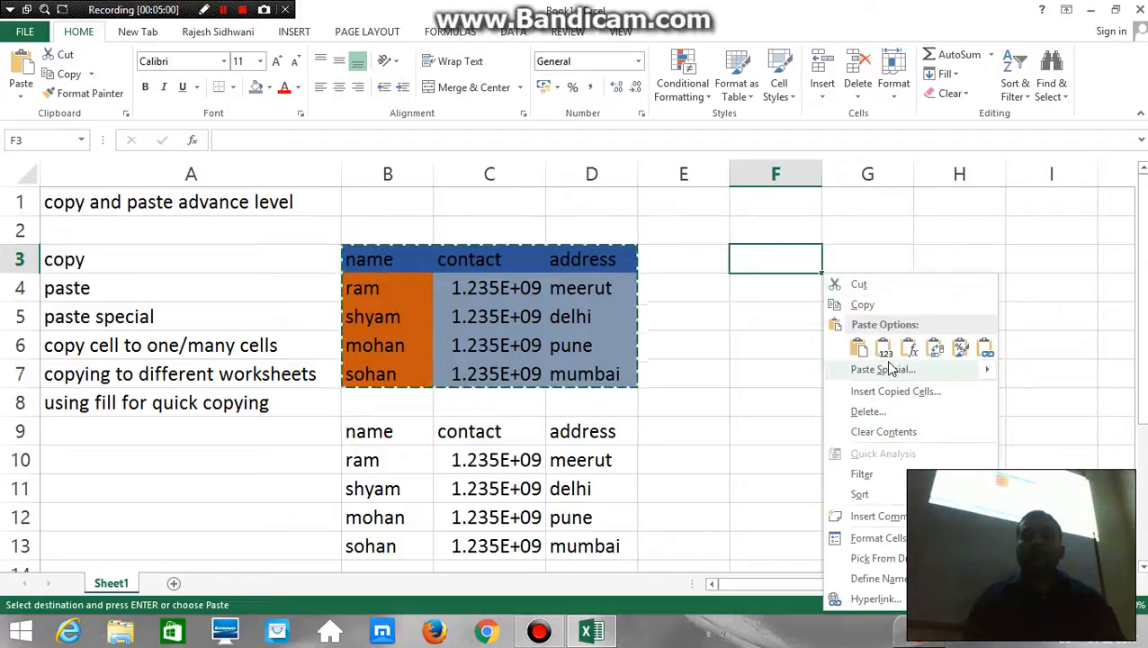
mouse_move(889, 372)
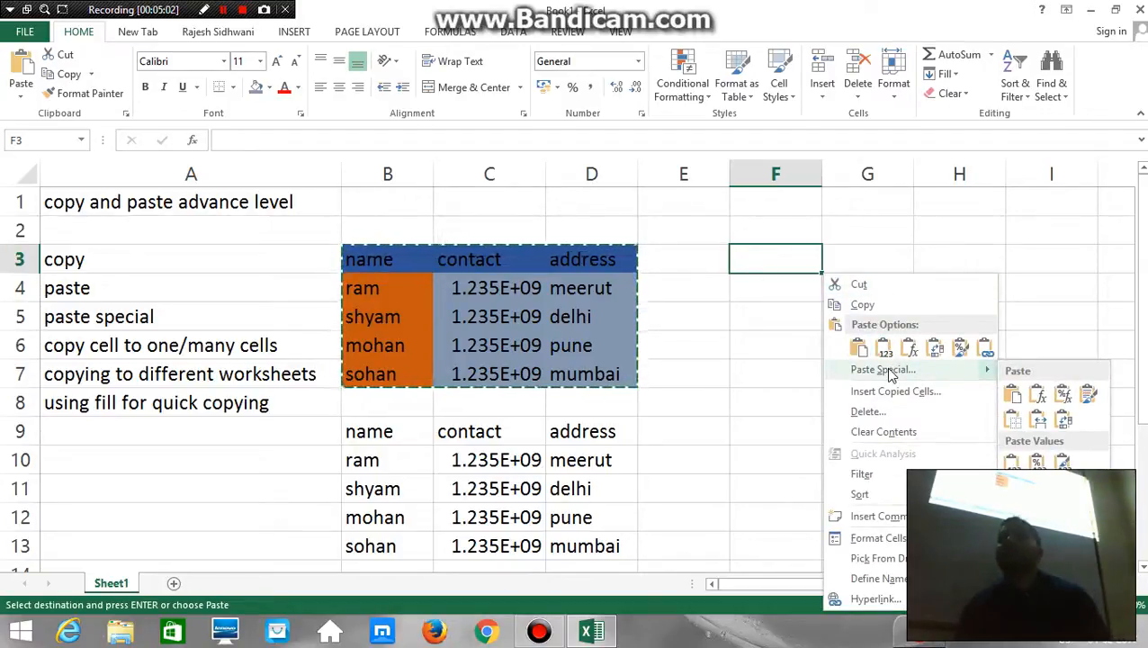
click(887, 371)
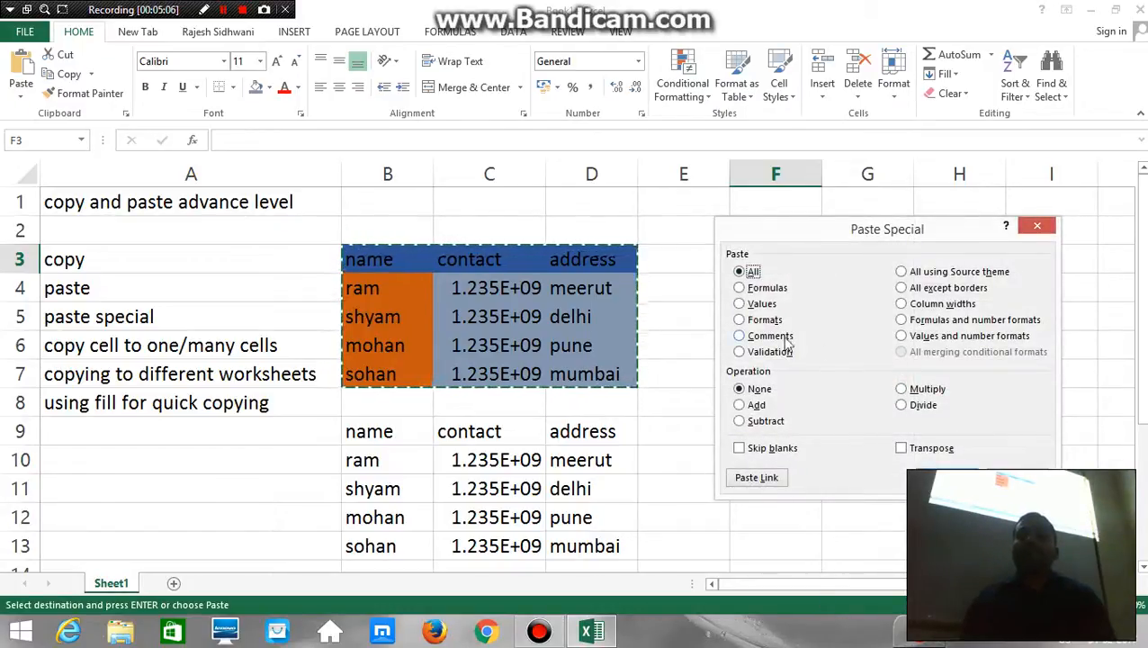
click(739, 321)
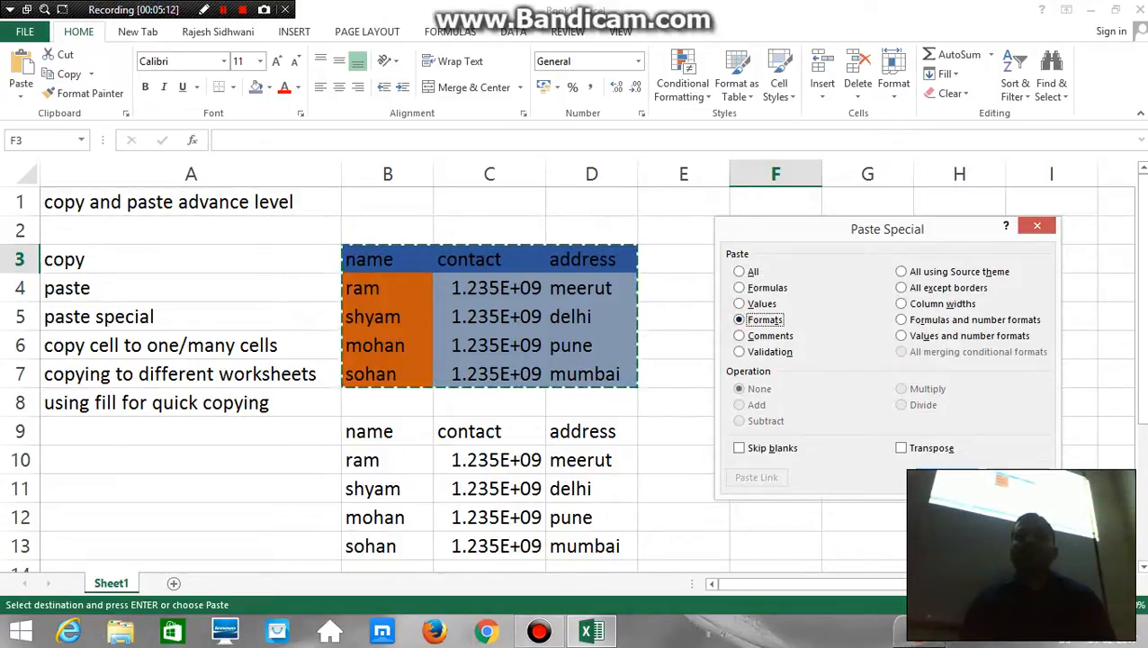
key(Return)
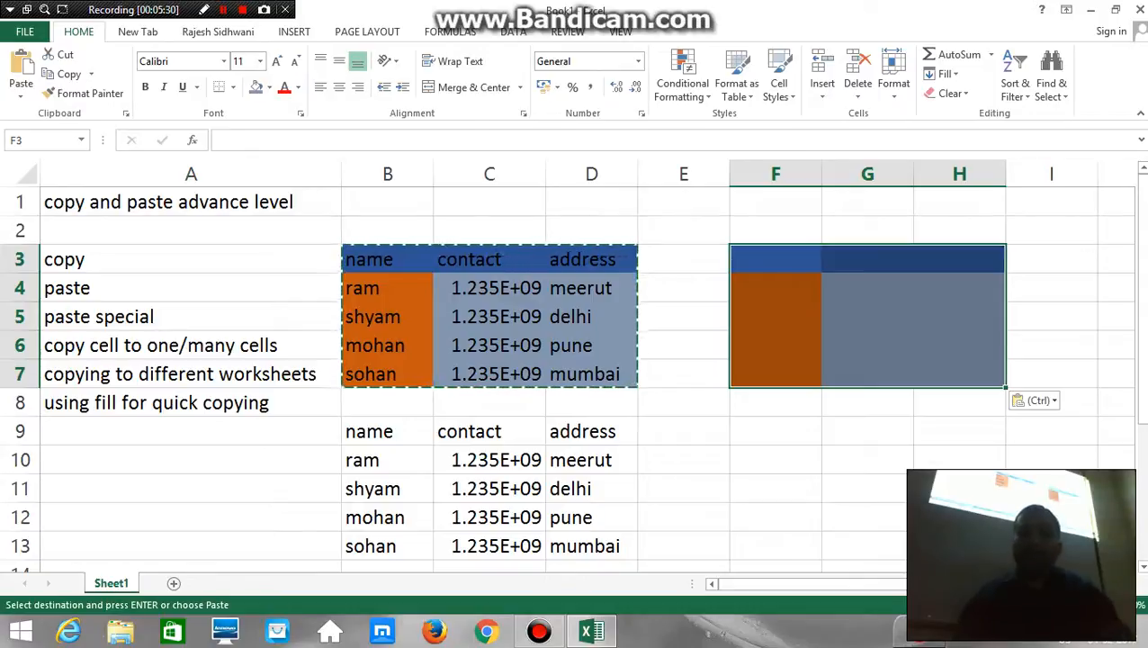
key(Escape)
Examine the cells of the format-only copy in F3:H7
key(Right)
key(Right)
key(Right)
key(Left)
key(Left)
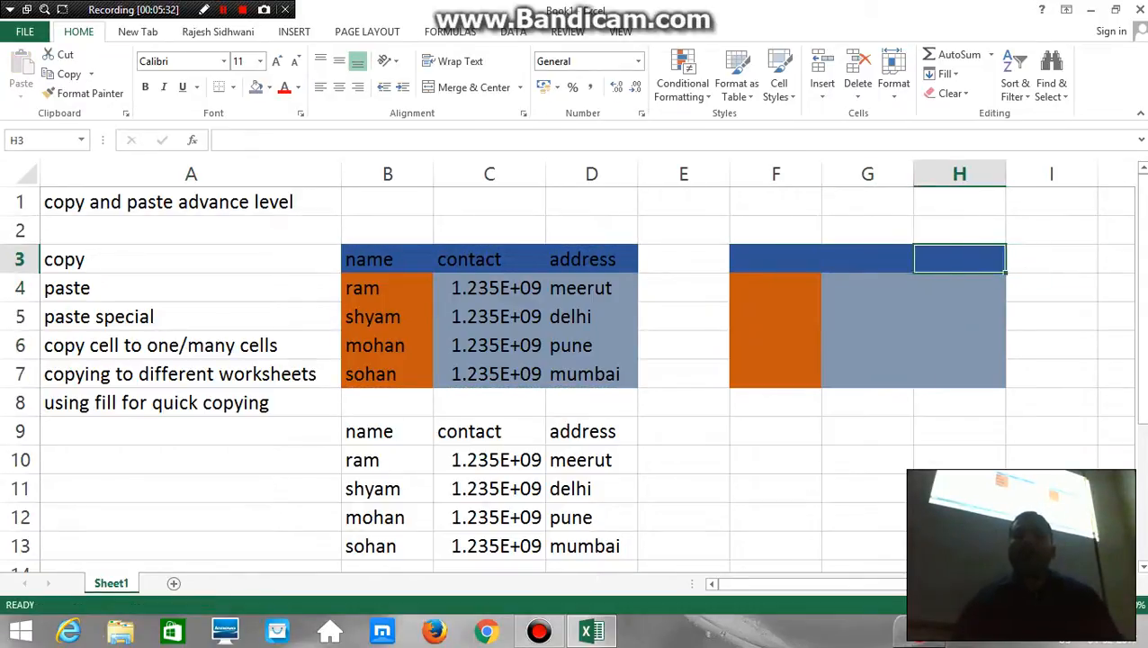
key(Right)
key(Right)
key(Right)
key(Down)
Narrow column E between the original table and the format-only copy
key(Down)
key(Down)
key(Left)
key(Left)
key(Left)
key(Left)
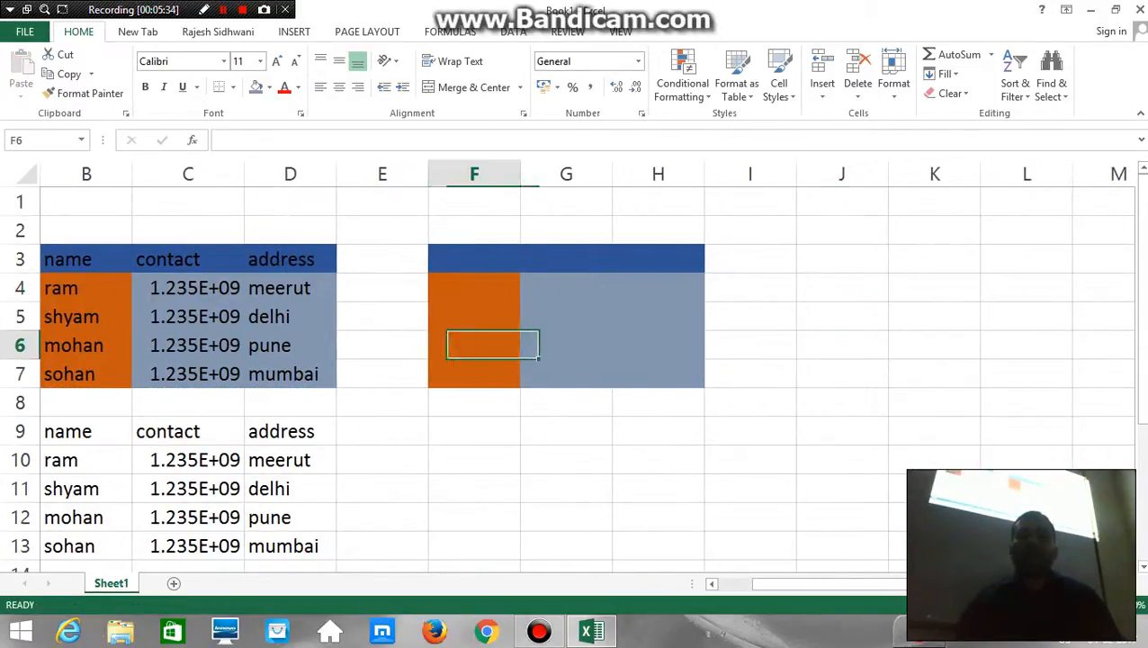
key(Down)
key(Down)
key(Down)
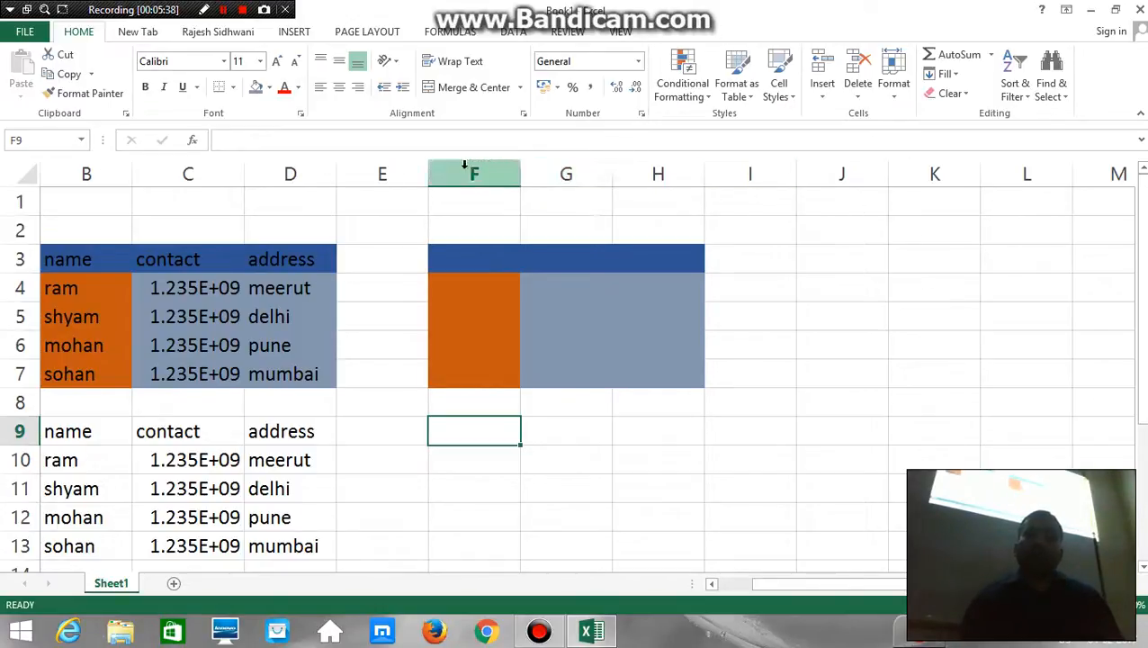
drag(432, 169, 397, 171)
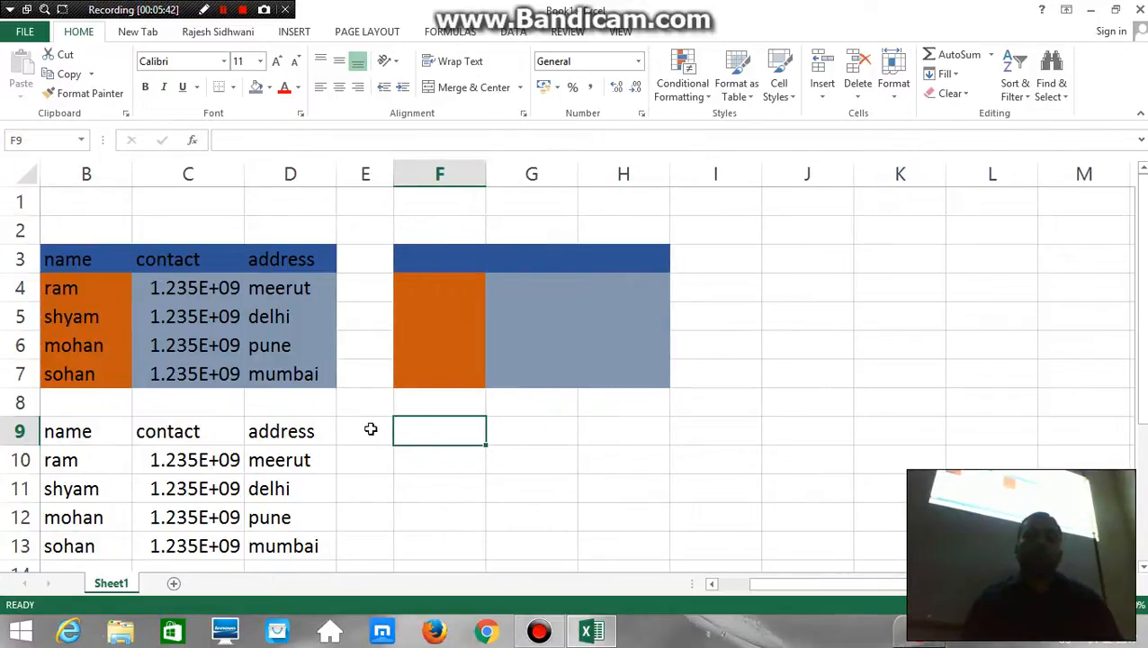
Enter the formula =C10 in cell E10, and clear that cell again
click(366, 456)
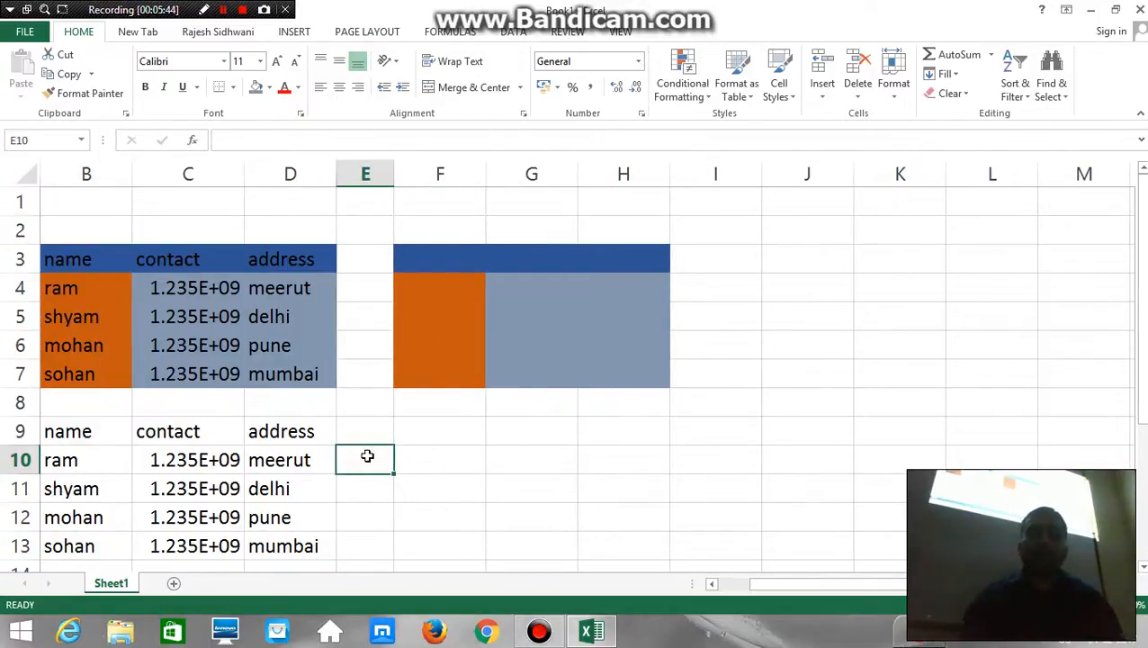
text(=)
key(Left)
key(Left)
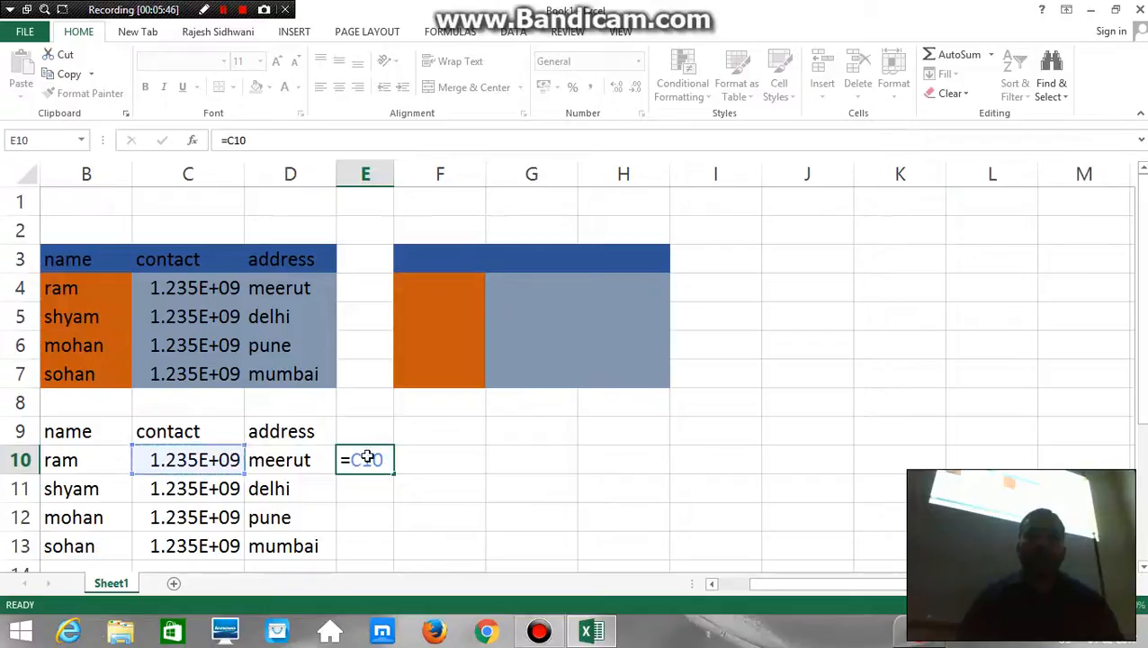
key(Return)
click(366, 460)
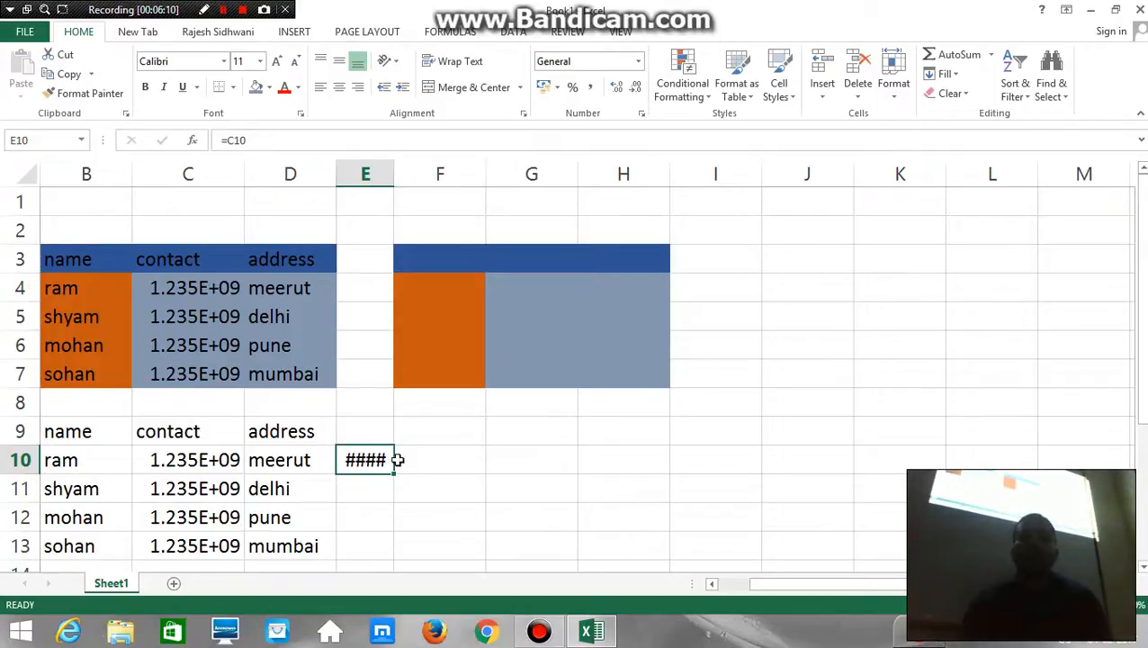
key(Delete)
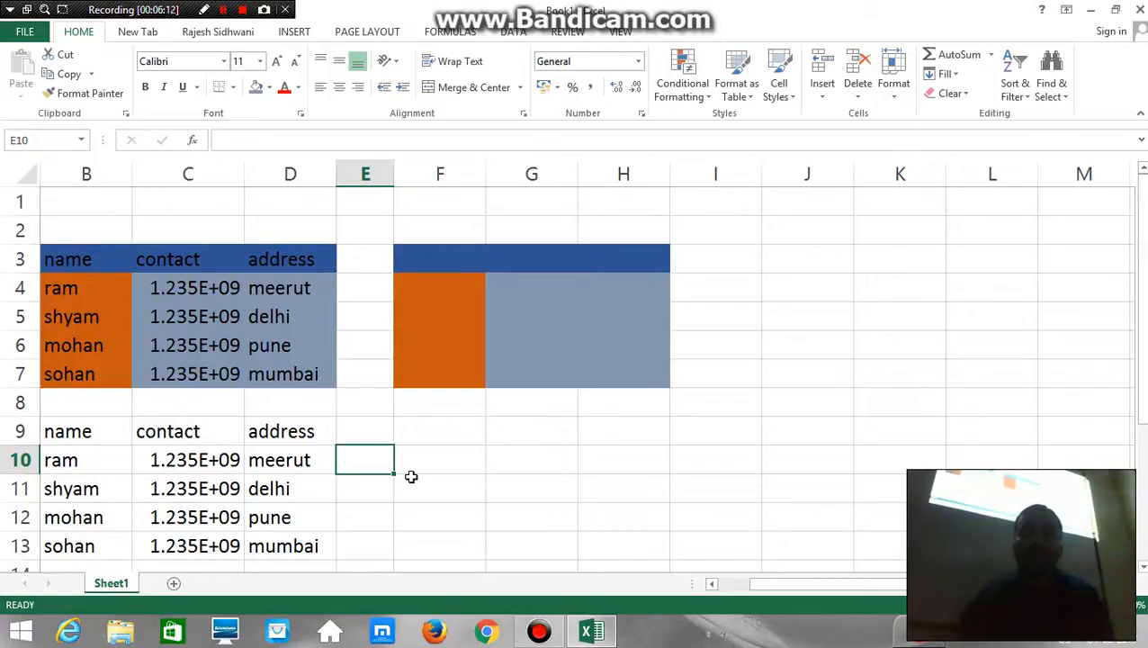
Enter the formula =C10 in cell E10 and AutoFit the width of column E to its content
text(=)
key(Left)
key(Left)
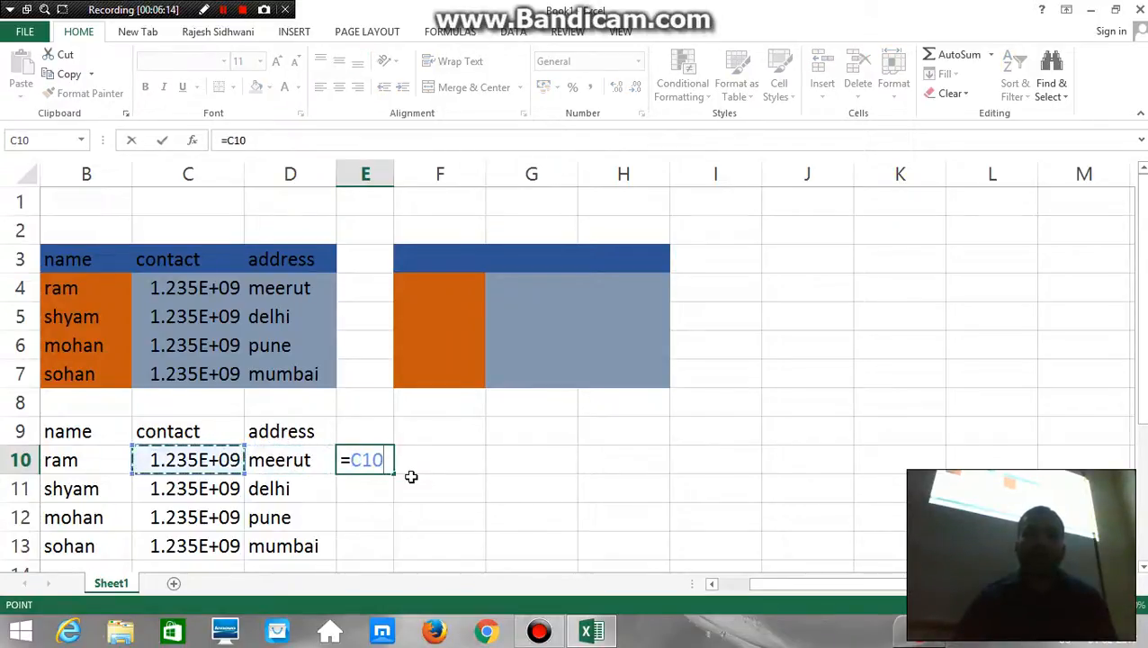
key(Return)
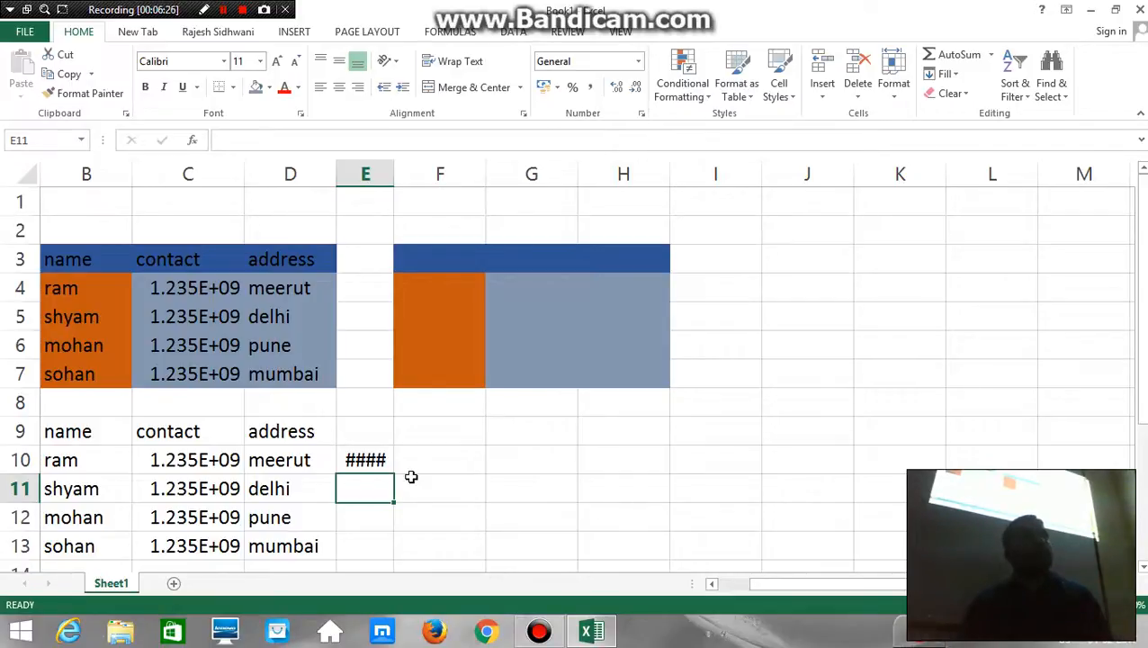
key(Up)
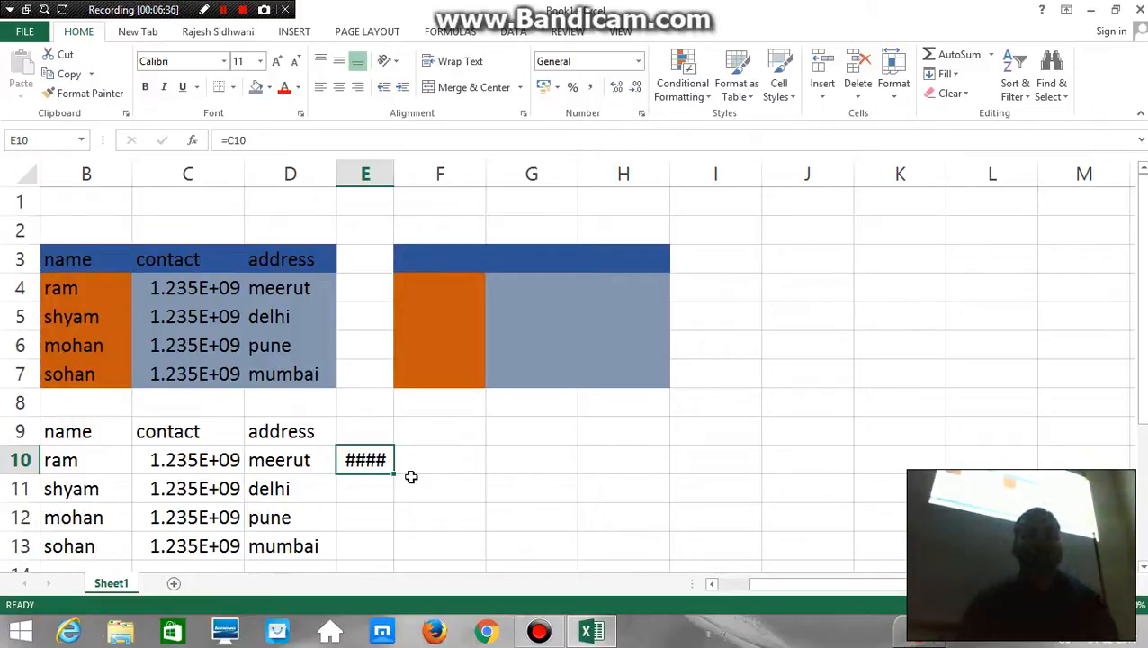
key(alt+h)
key(o)
key(i)
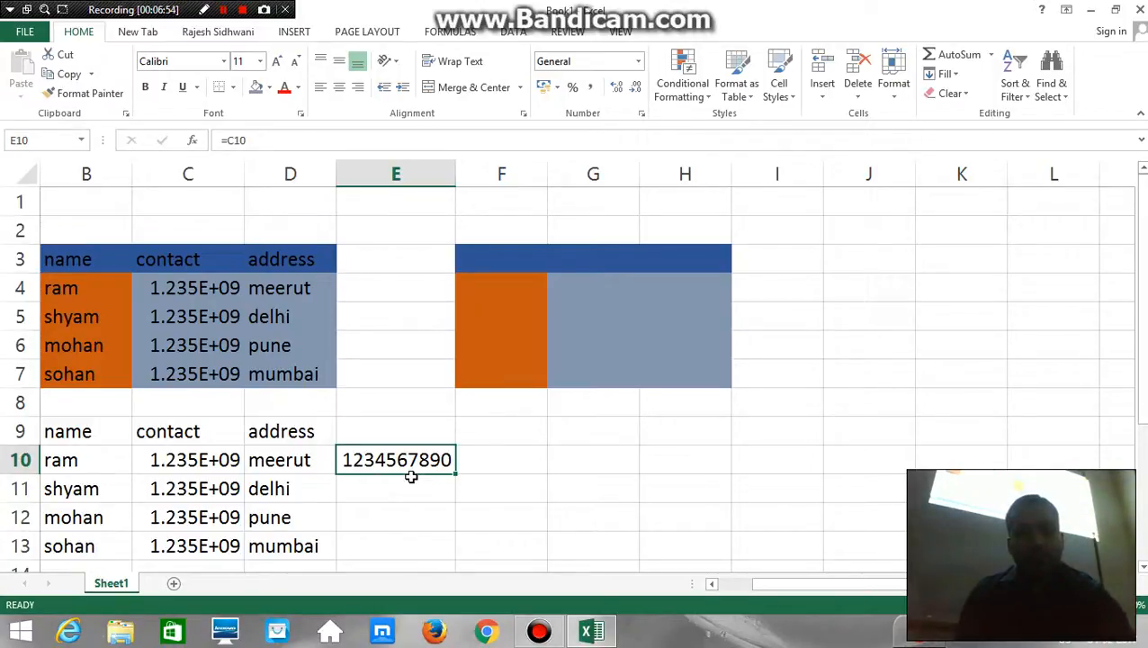
Enter the headings no.1 in cell G9 and no.2 in cell H9
click(567, 476)
key(Up)
key(Right)
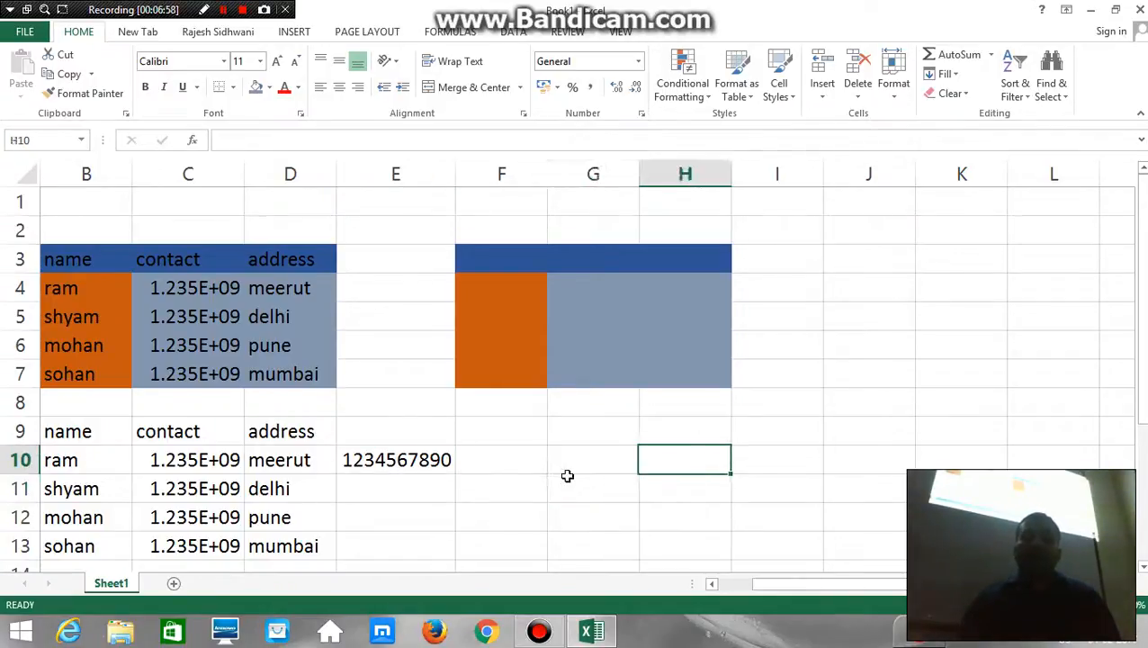
key(Left)
key(Up)
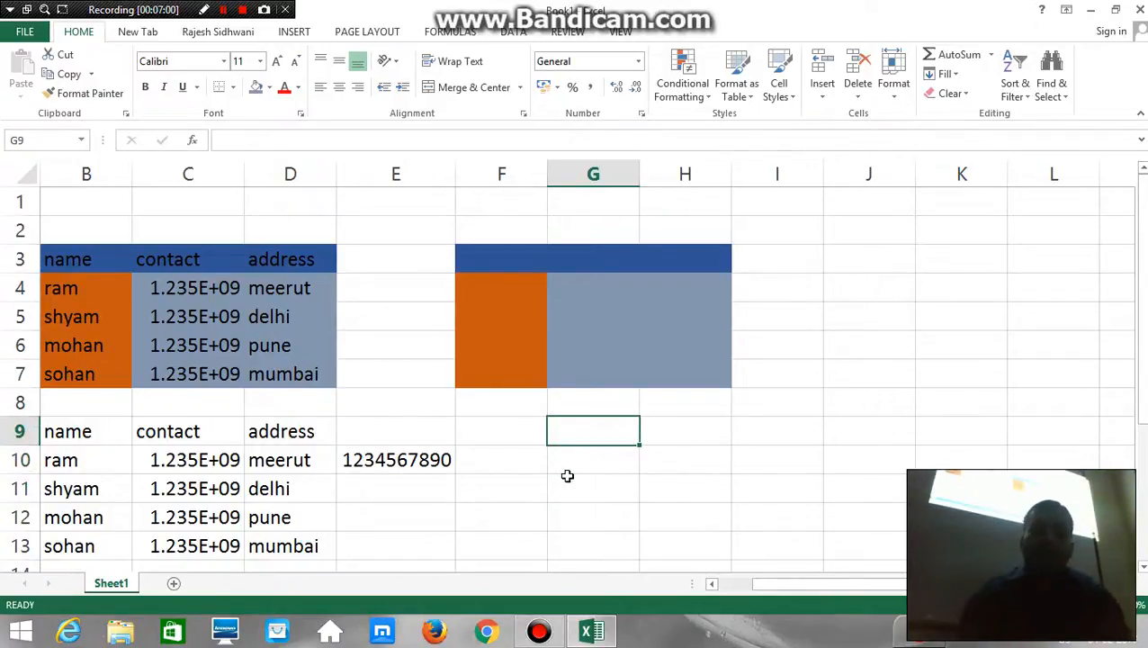
text(no.1)
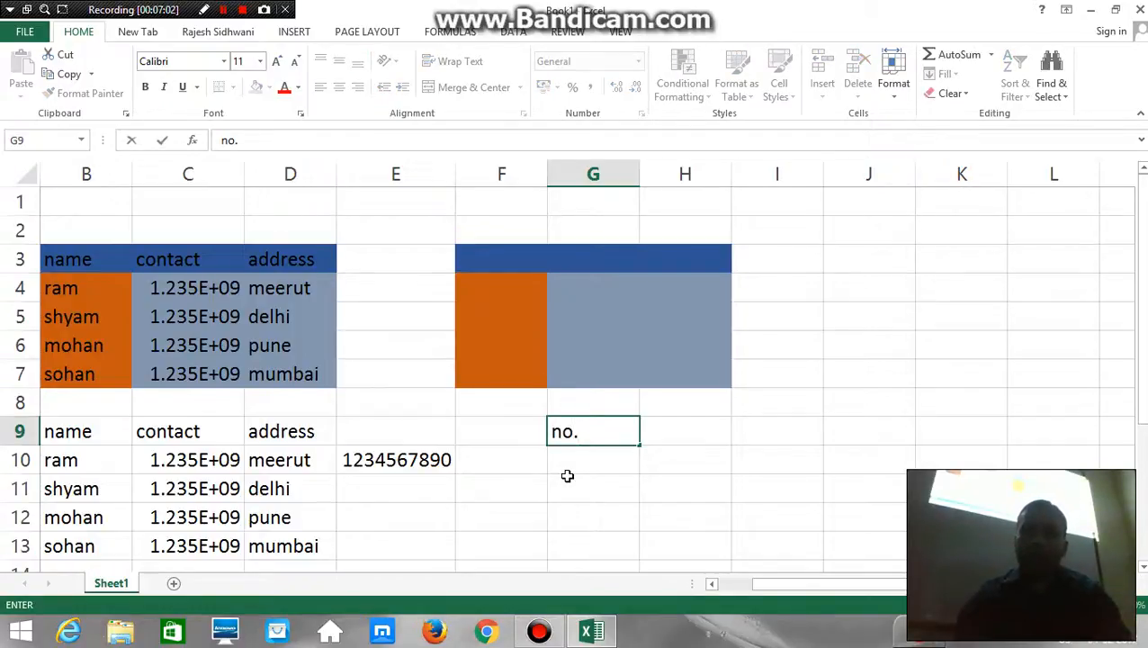
key(Right)
text(n)
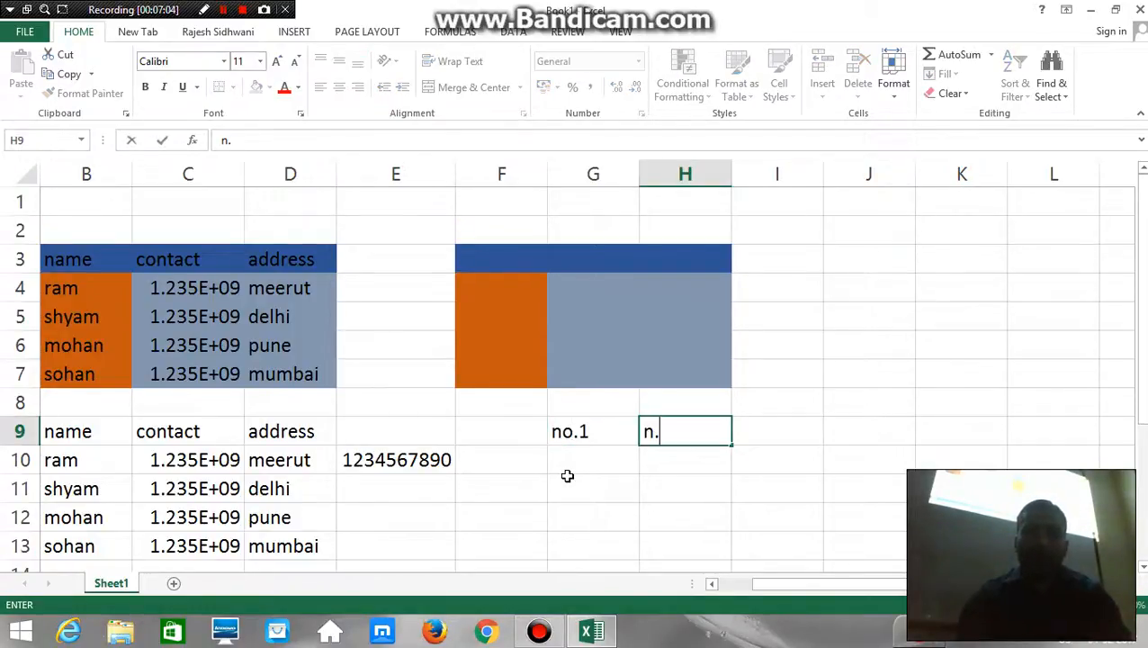
text(o)
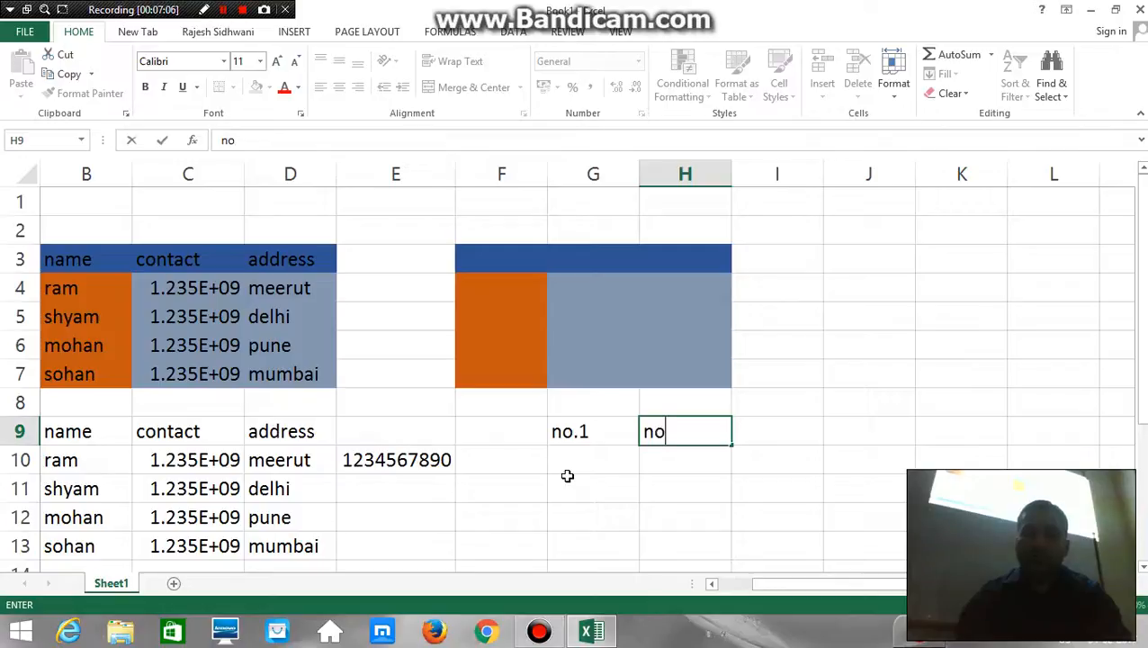
text(.2)
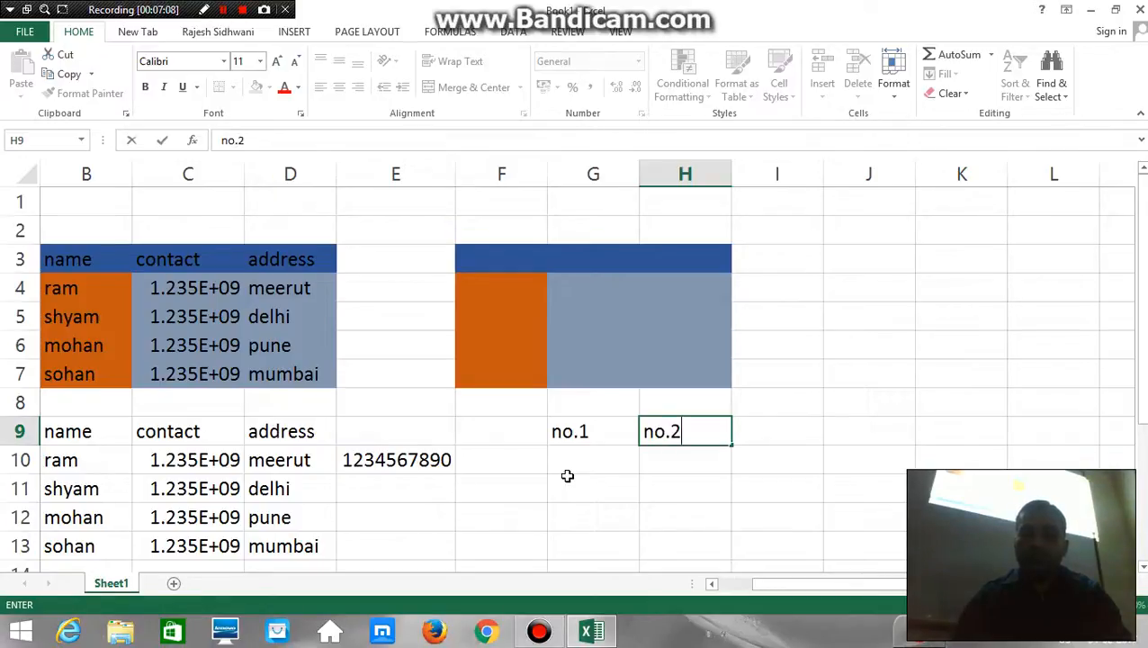
Fill the no.1 column from G10 down to G15 with 10, 15, 14, 17, 20 and 1
click(567, 473)
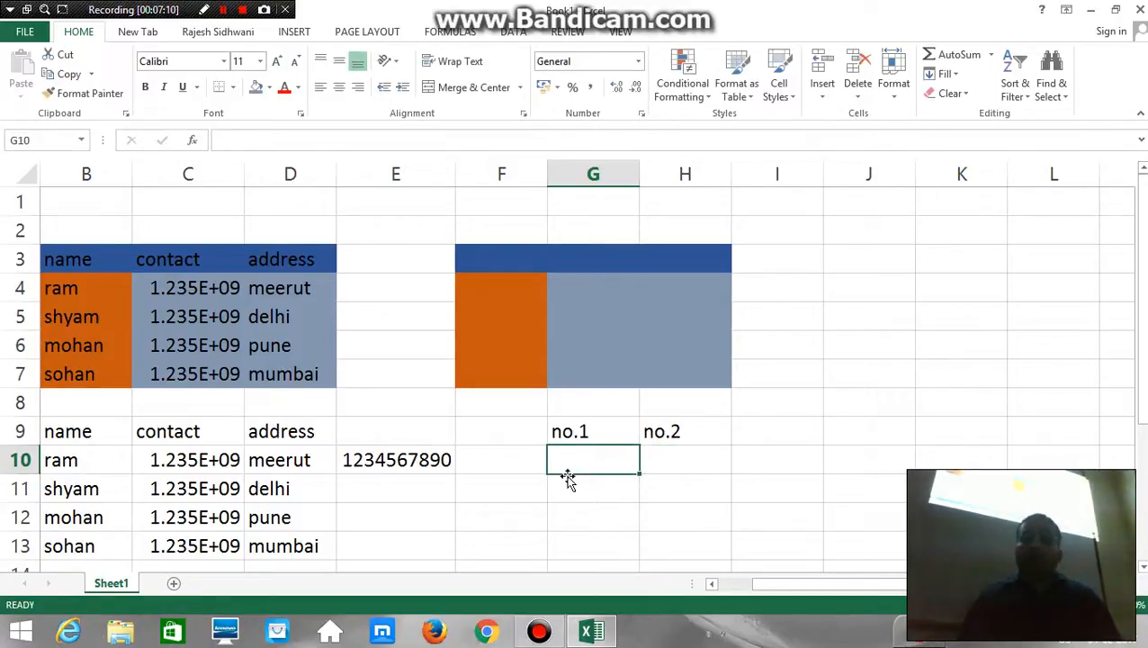
text(10)
key(Return)
text(15)
key(Return)
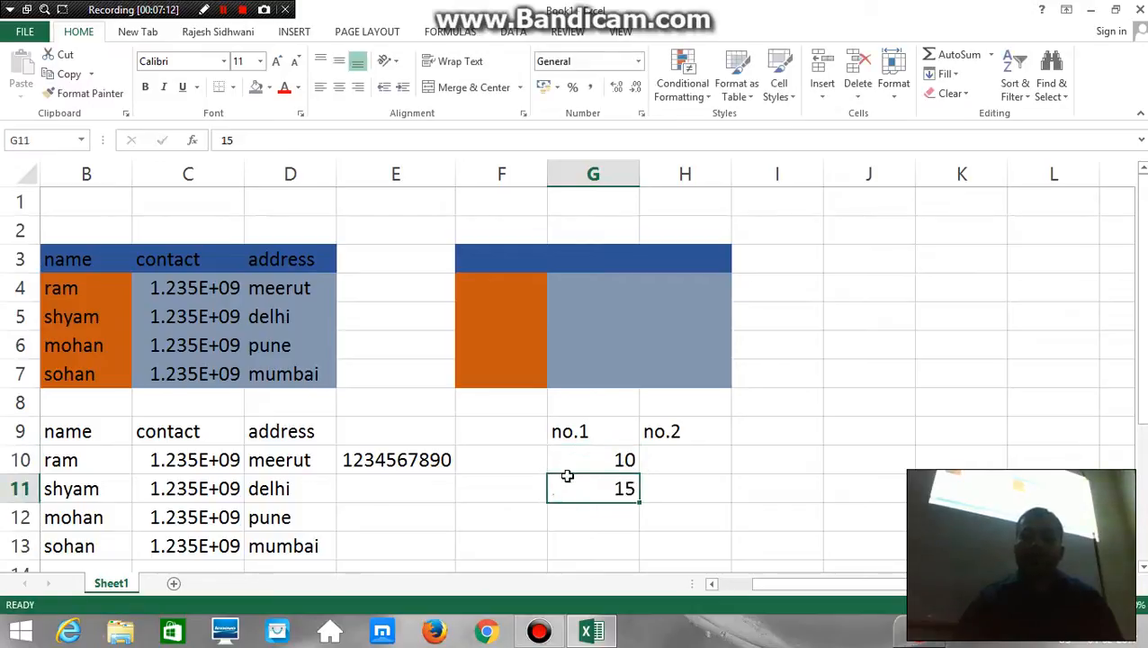
text(14)
key(Return)
text(17)
key(Return)
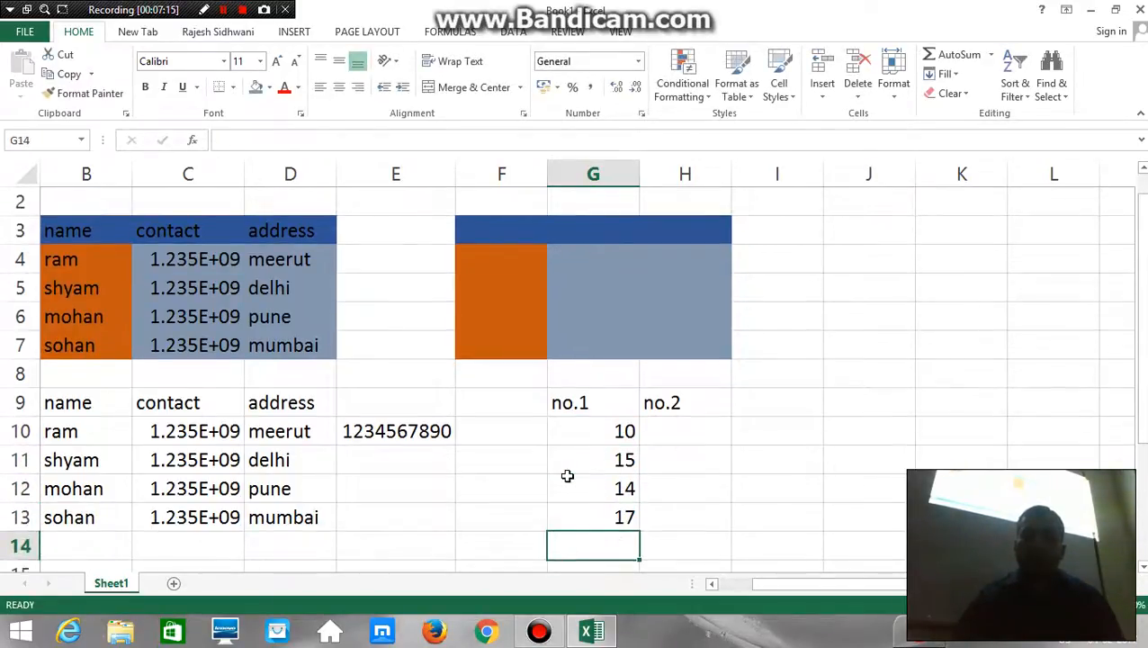
text(20)
key(Return)
text(1)
Fill the no.2 column from H10 down to H15 with 5, 7, 8, 9, 7 and 5
key(Up)
key(Up)
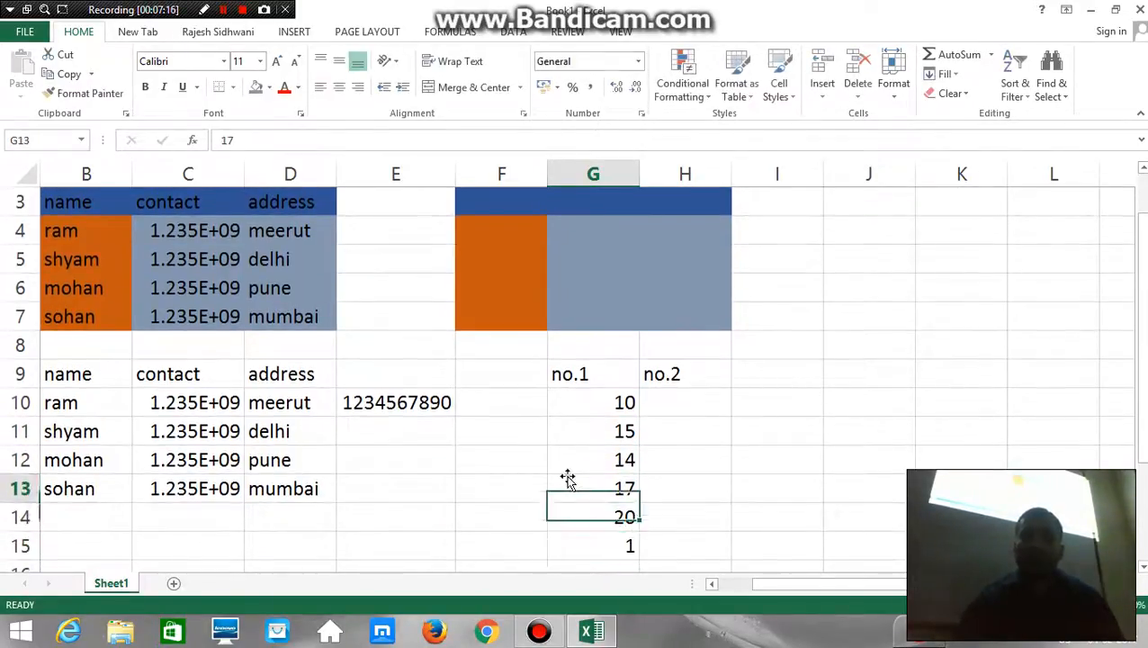
key(Up)
key(Up)
key(Up)
key(Right)
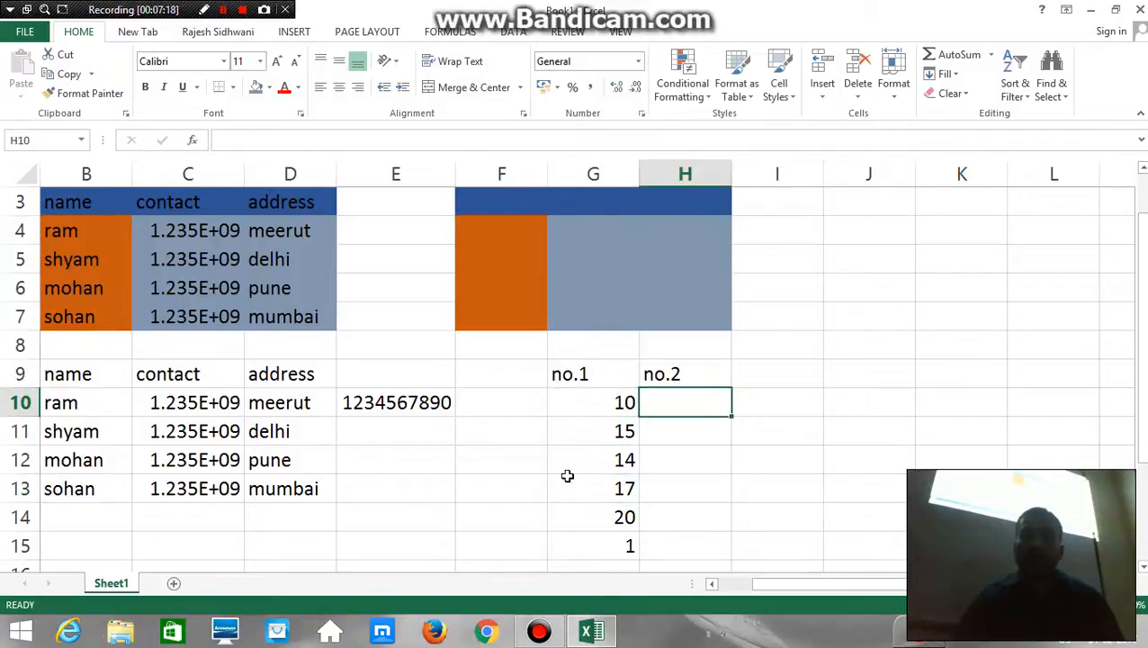
text(5)
key(Return)
text(7)
key(Return)
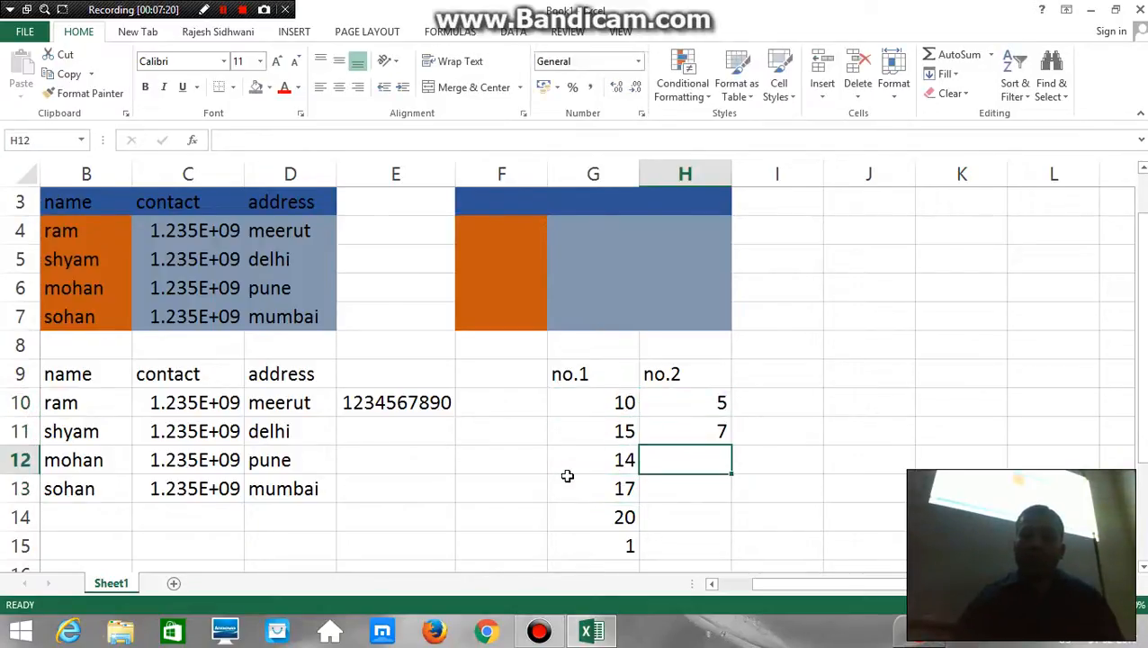
text(8)
key(Return)
text(9)
key(Return)
text(7)
key(Return)
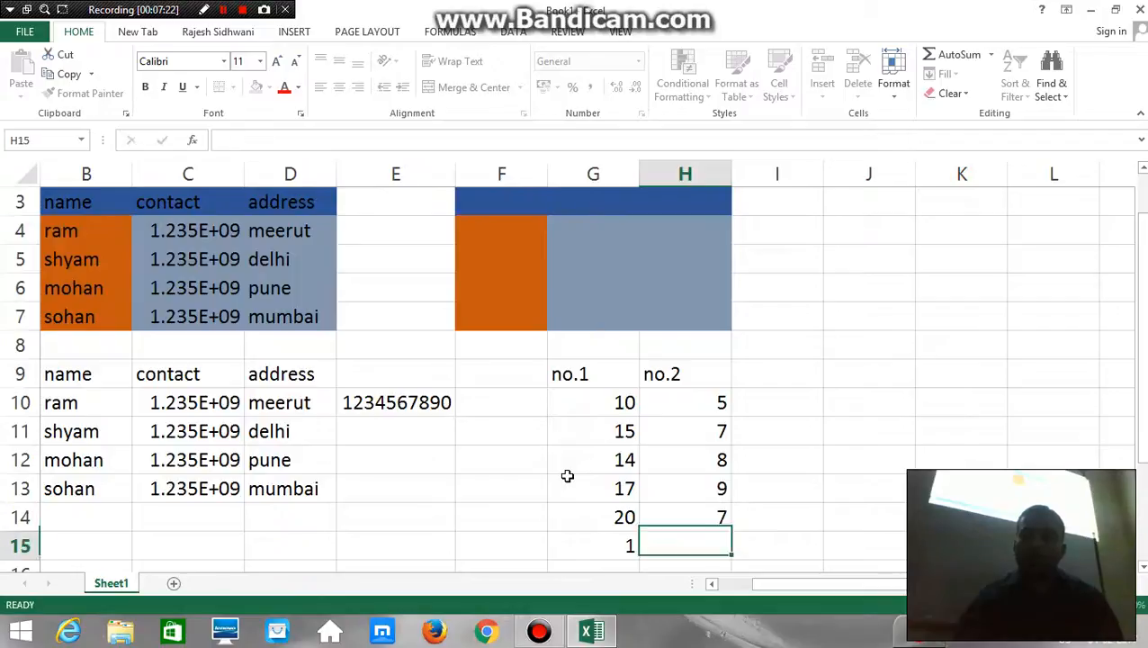
text(5)
key(Return)
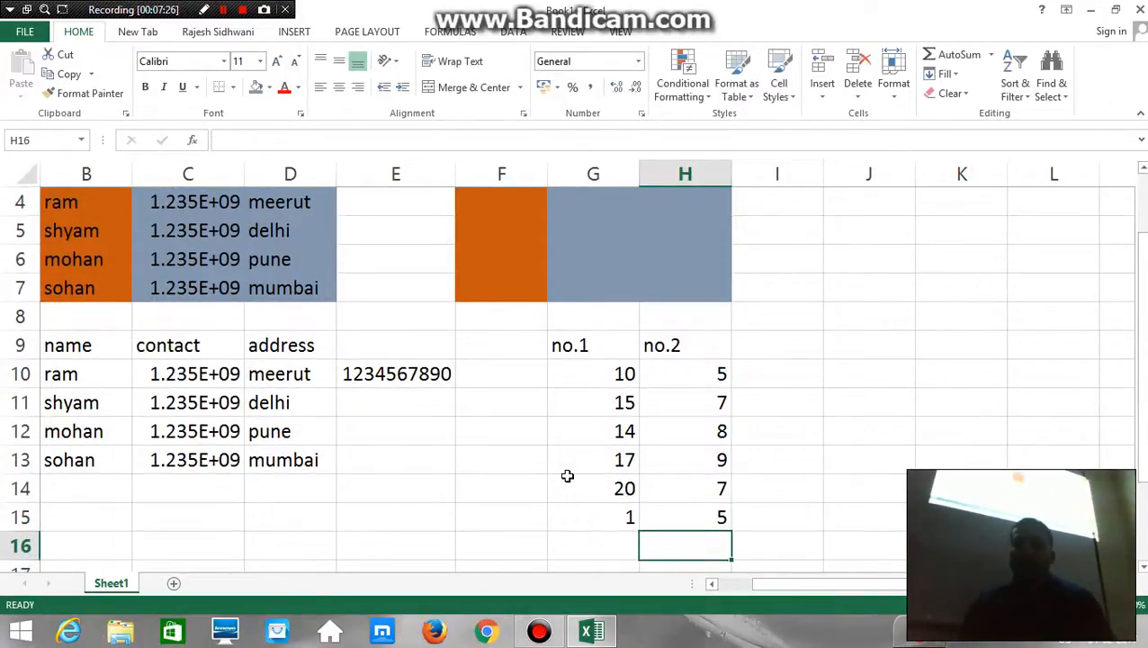
AutoSum the no.1 and no.2 values of each row into I10:I15, and clear those sums again
key(Up)
key(Up)
key(Up)
key(Up)
key(Up)
key(Up)
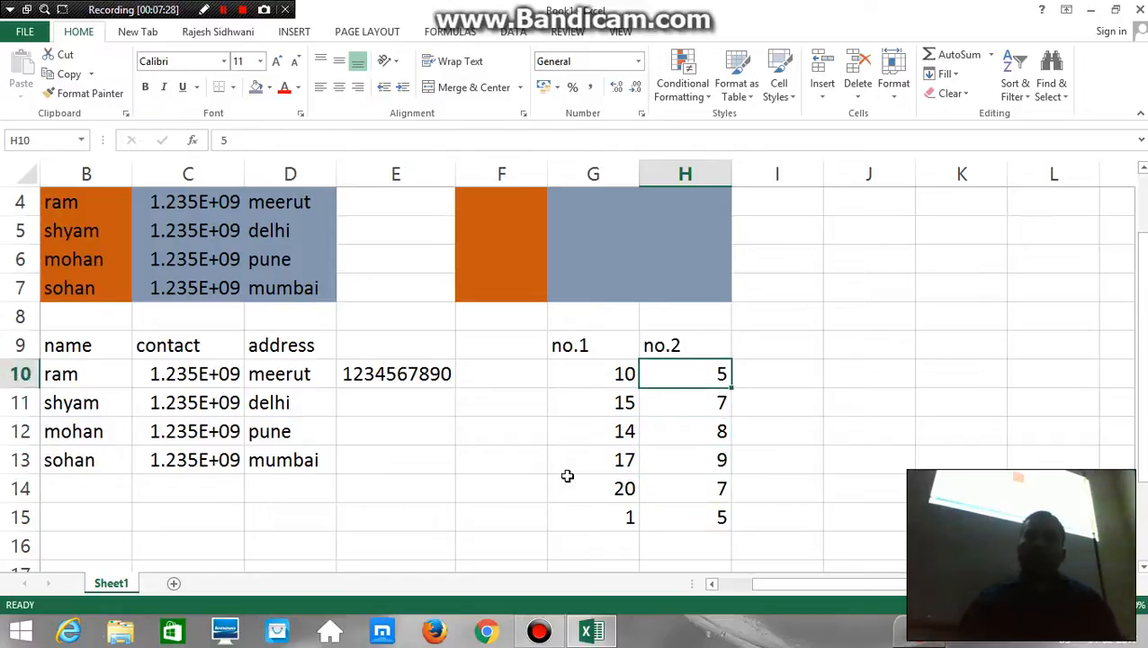
key(Right)
key(shift+Down)
key(shift+Down)
key(shift+Down)
key(shift+Down)
key(shift+Down)
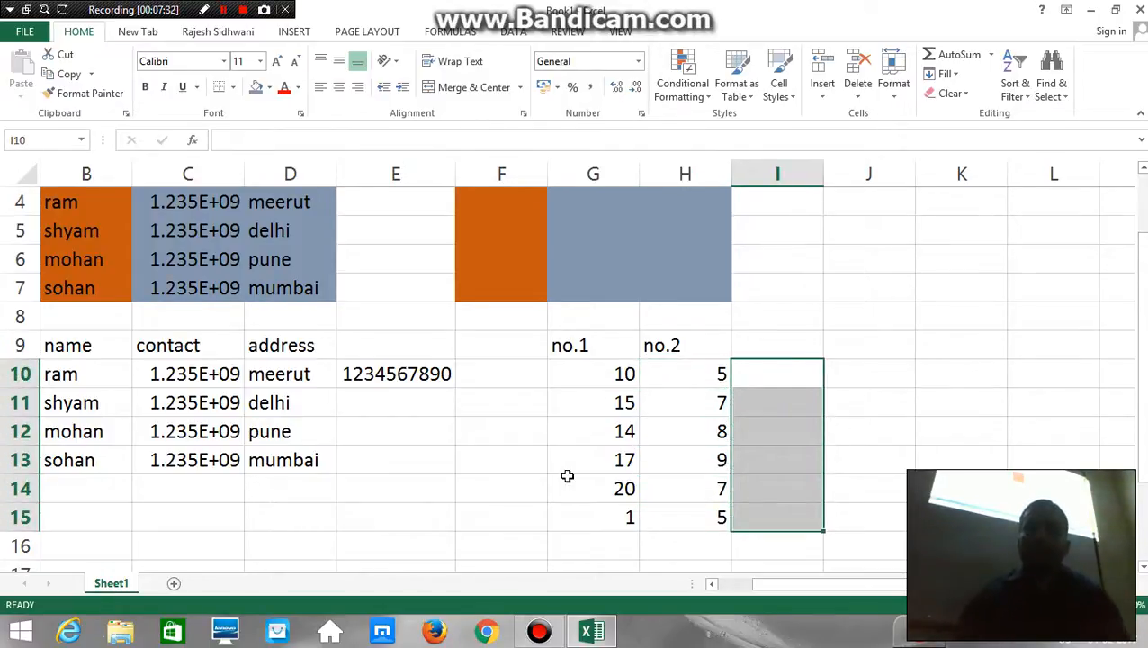
key(alt+equal)
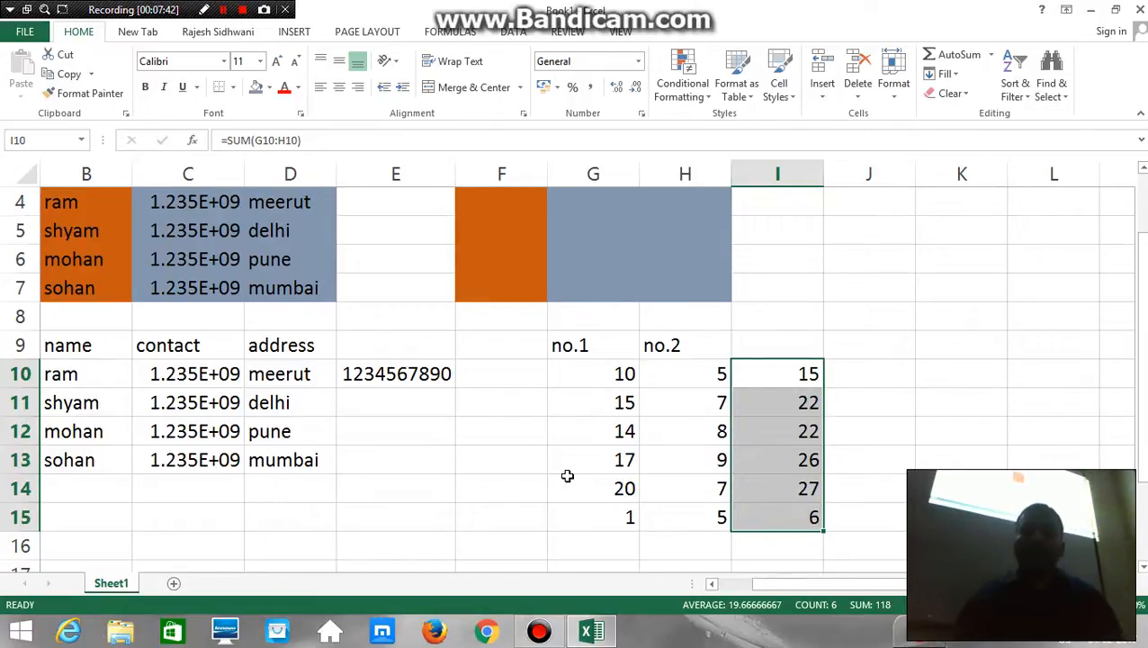
key(Delete)
Copy the no.1 numbers in G10:G15
scroll(559, 471, down, 1)
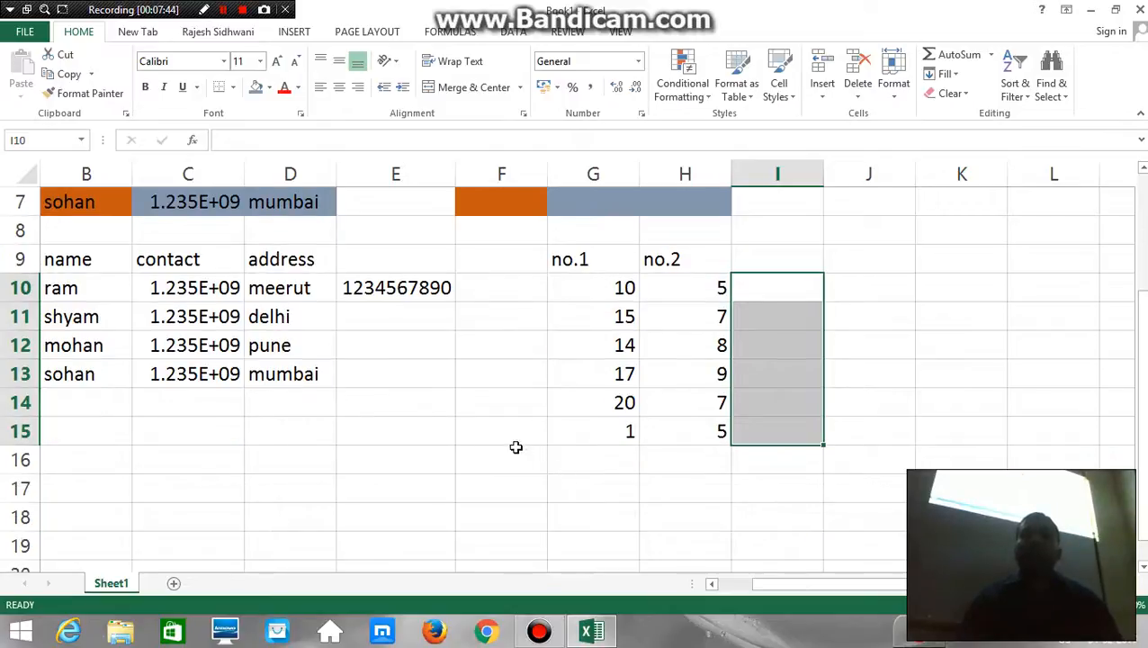
click(601, 294)
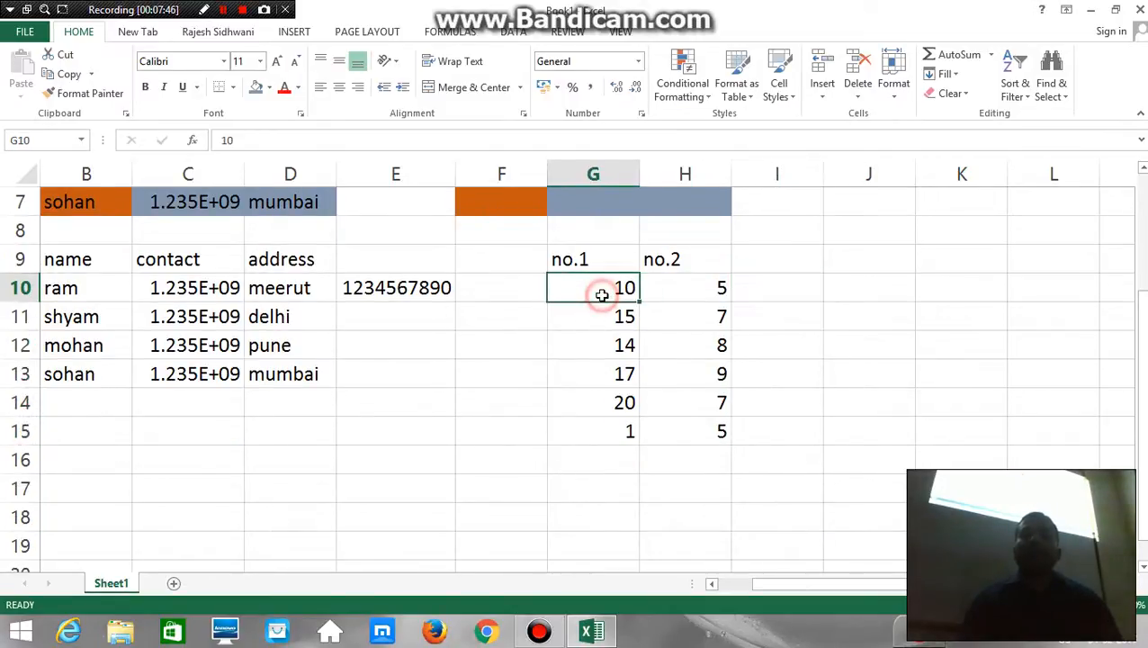
click(694, 300)
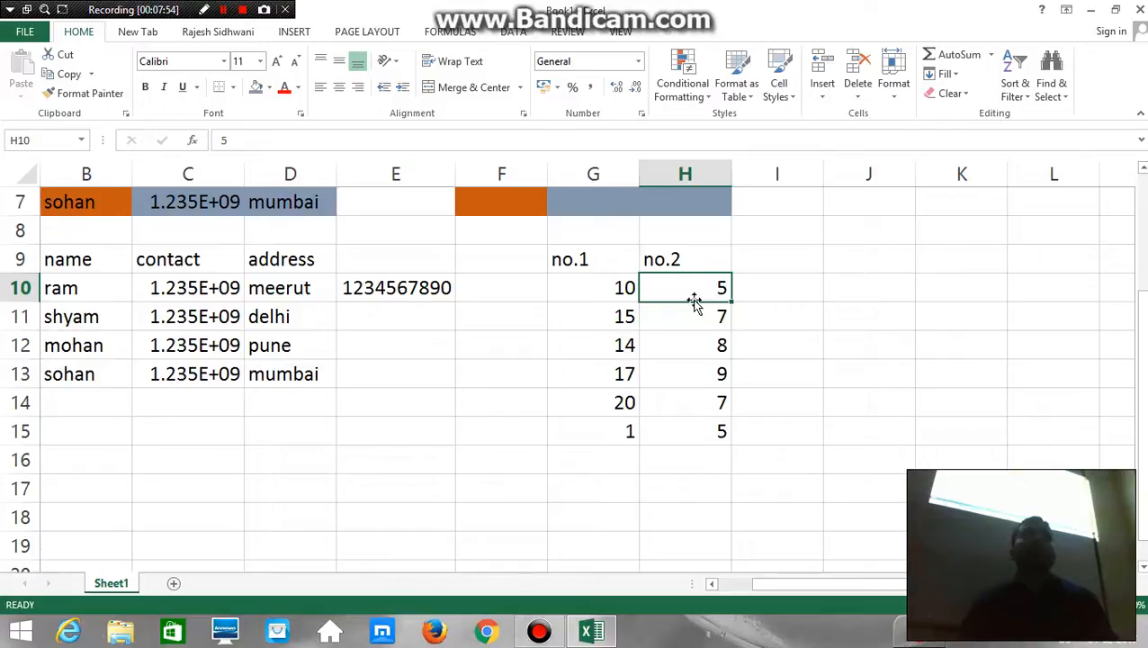
key(Left)
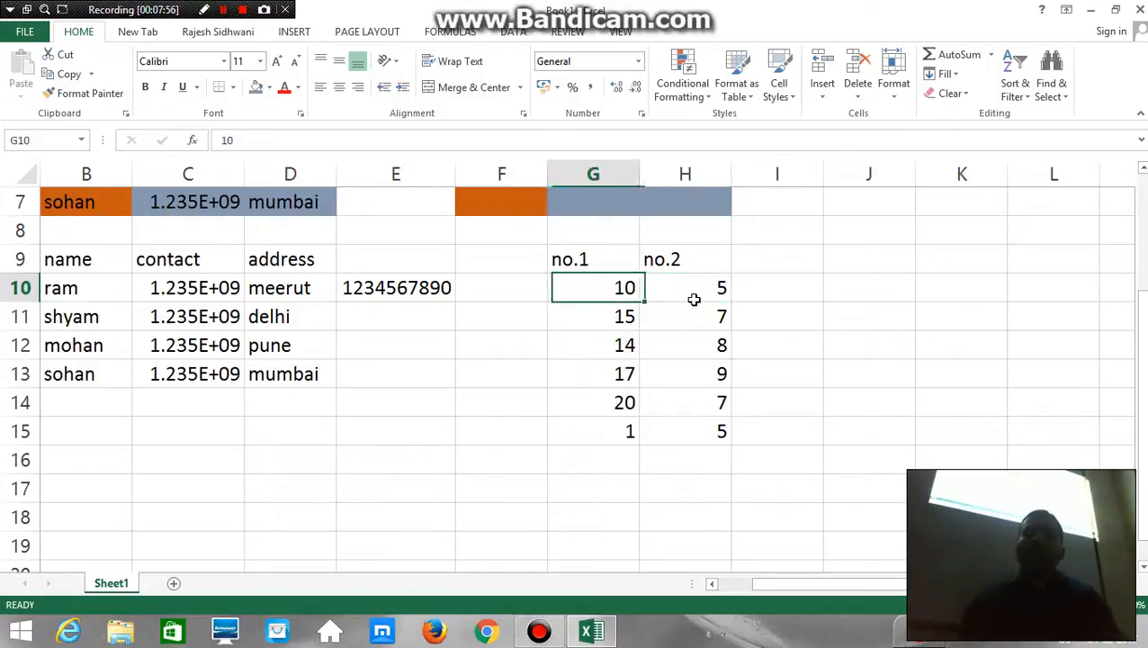
key(shift+Down)
key(shift+Down)
key(shift+Down)
key(shift+Down)
key(shift+Down)
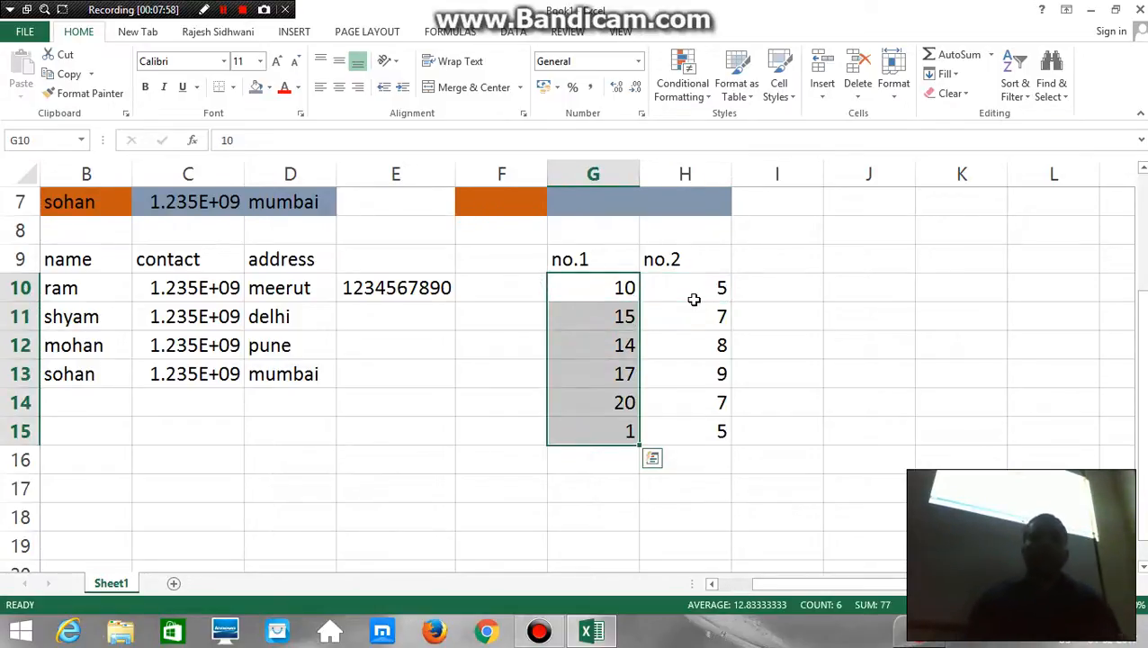
key(ctrl+c)
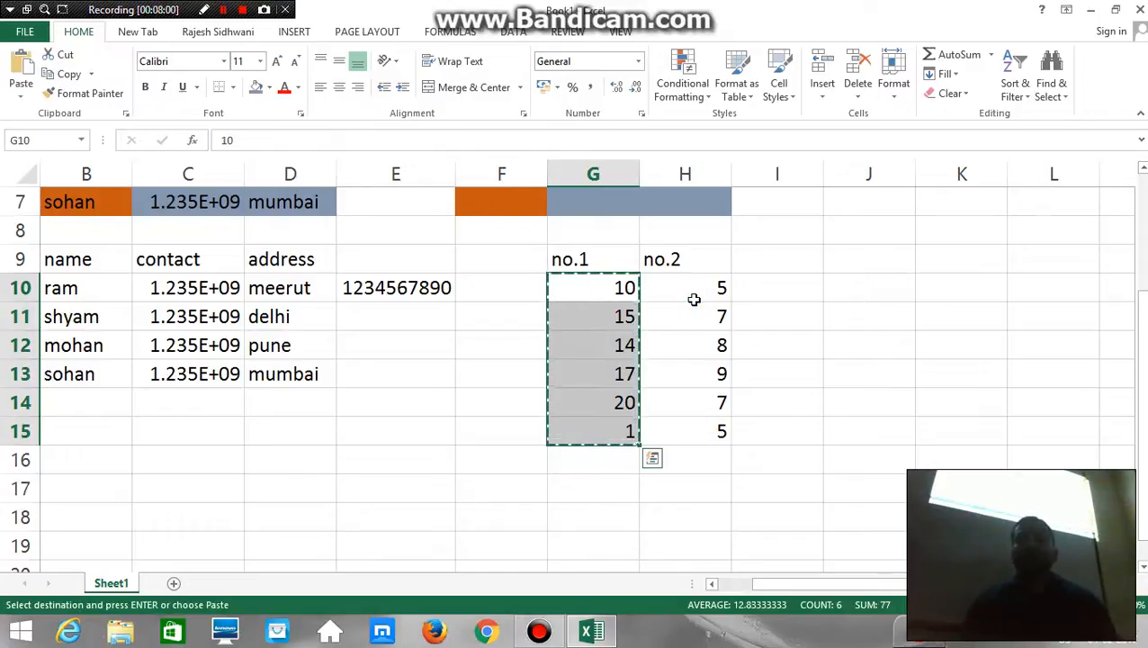
Paste the copied no.1 numbers onto the no.2 column from H10 using Paste Special with the Add operation
click(694, 299)
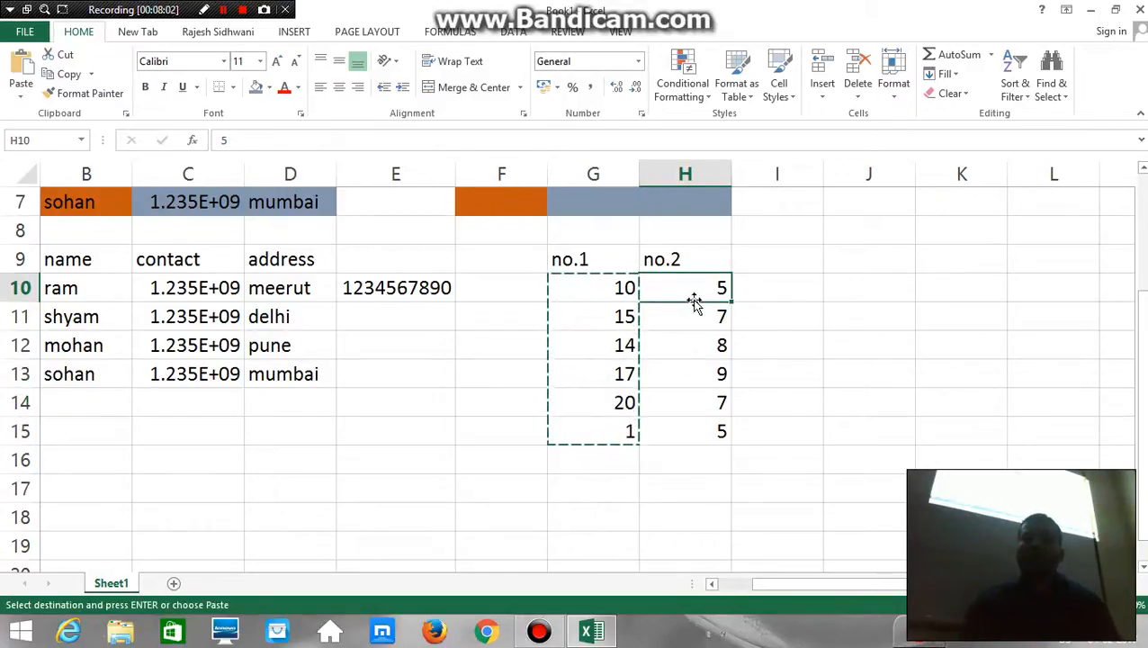
right_click(731, 276)
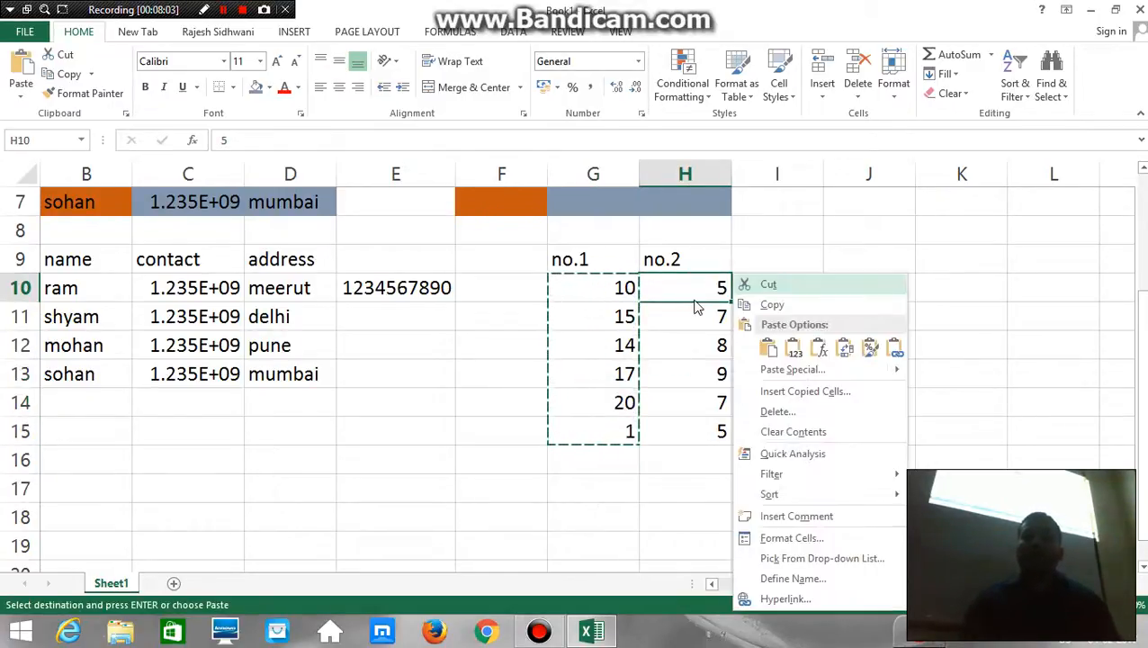
click(776, 372)
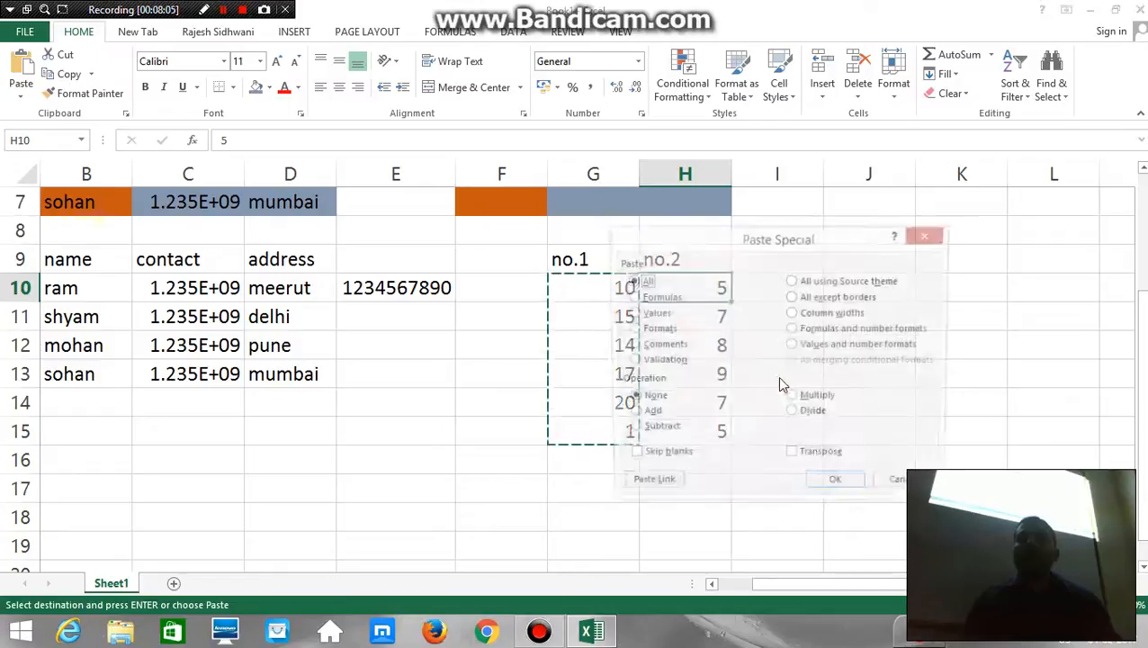
click(632, 415)
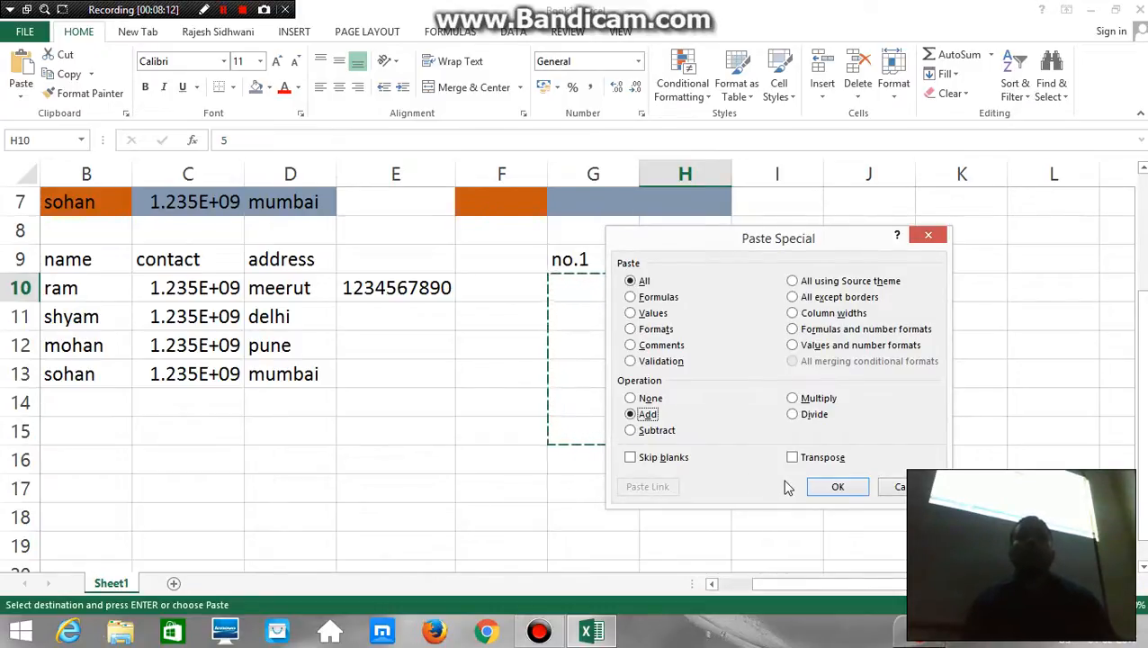
click(819, 489)
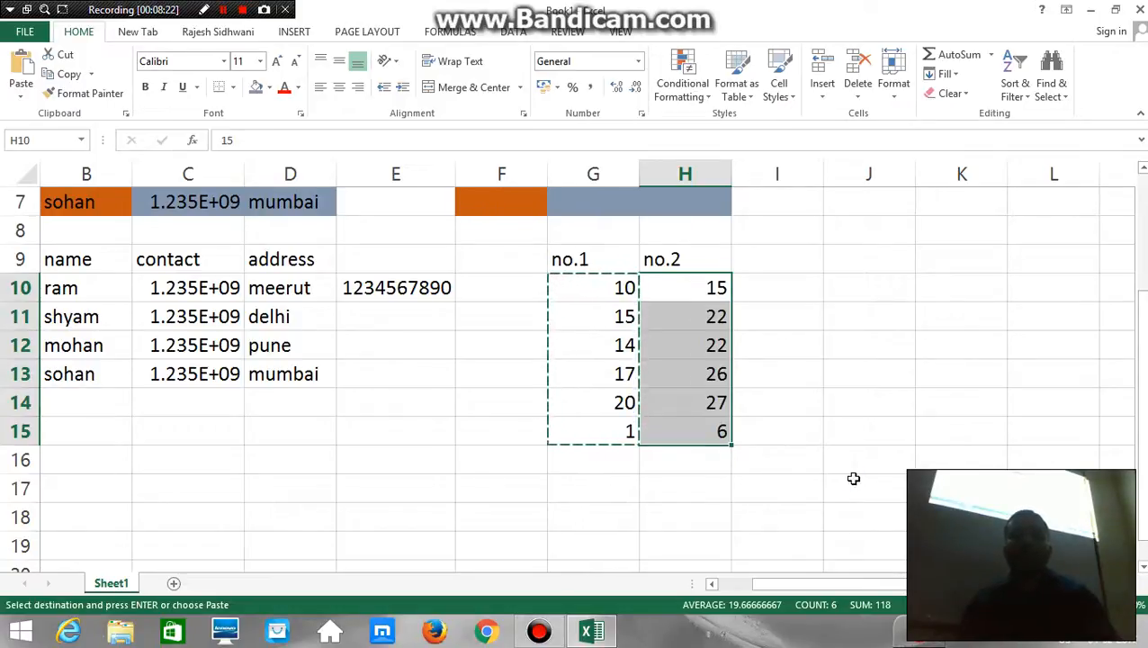
Undo and redo the Add paste on the no.2 column to compare the values, and leave it undone
key(ctrl+z)
key(ctrl+y)
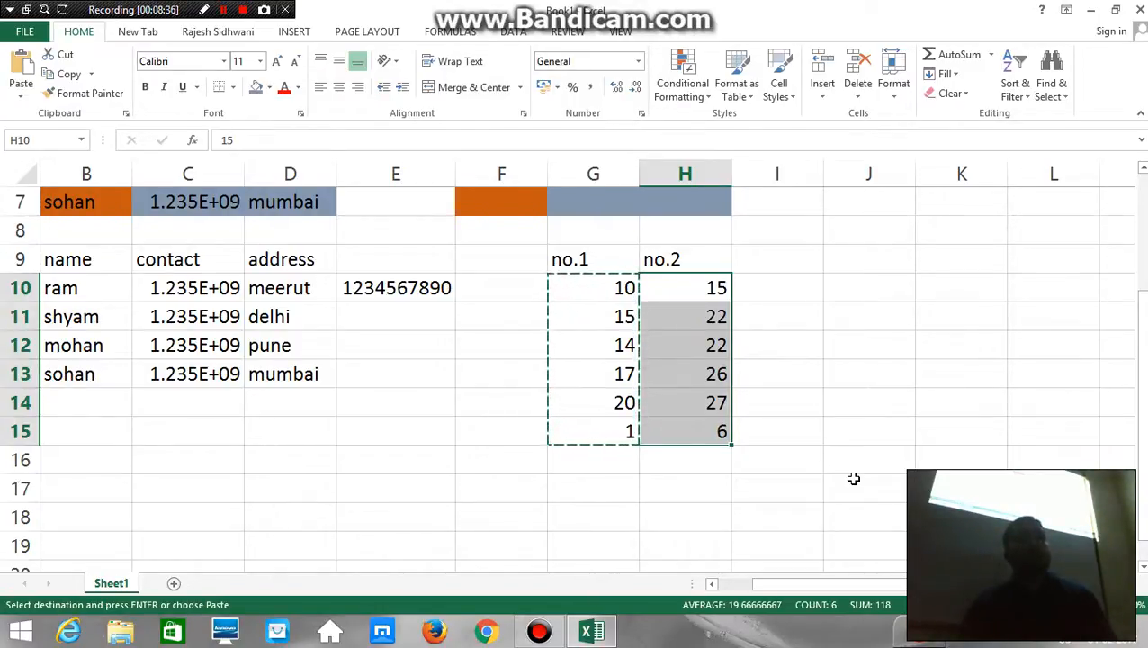
key(ctrl+z)
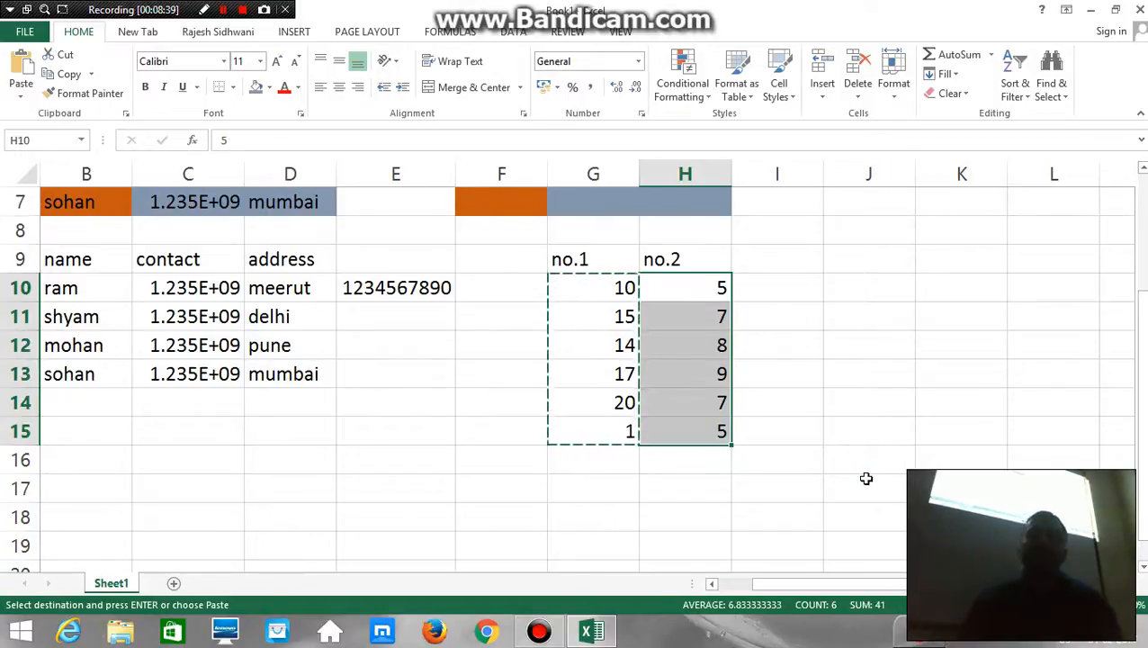
click(700, 307)
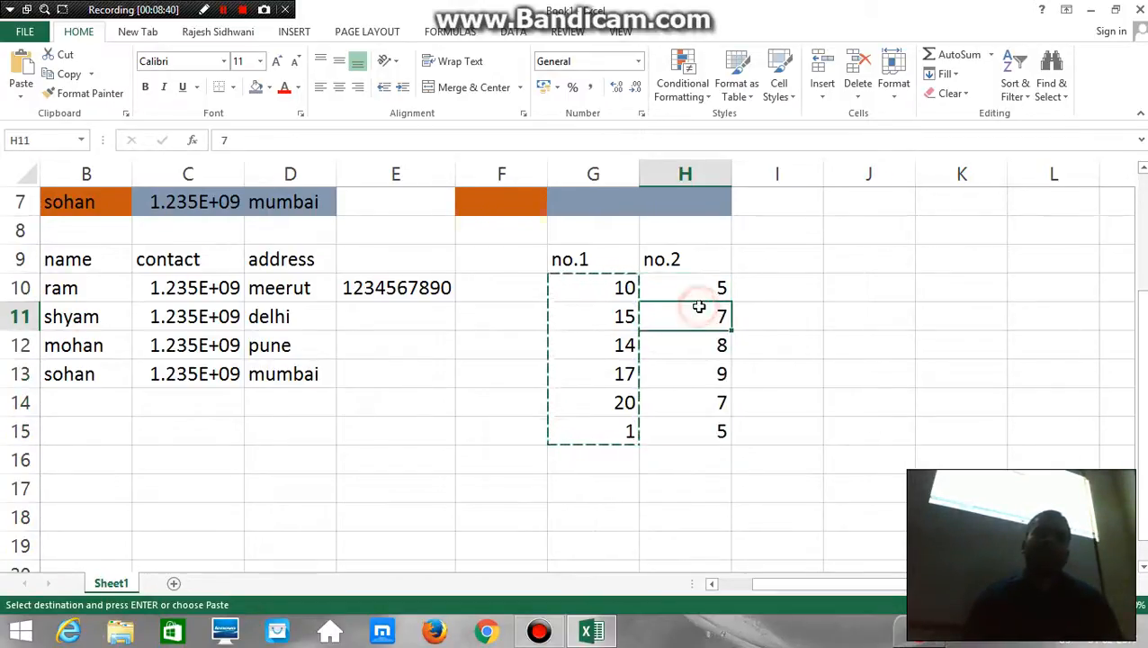
Paste the copied no.1 numbers onto the no.2 column from H10 using Paste Special with the Subtract operation, and undo that paste
click(699, 290)
right_click(700, 292)
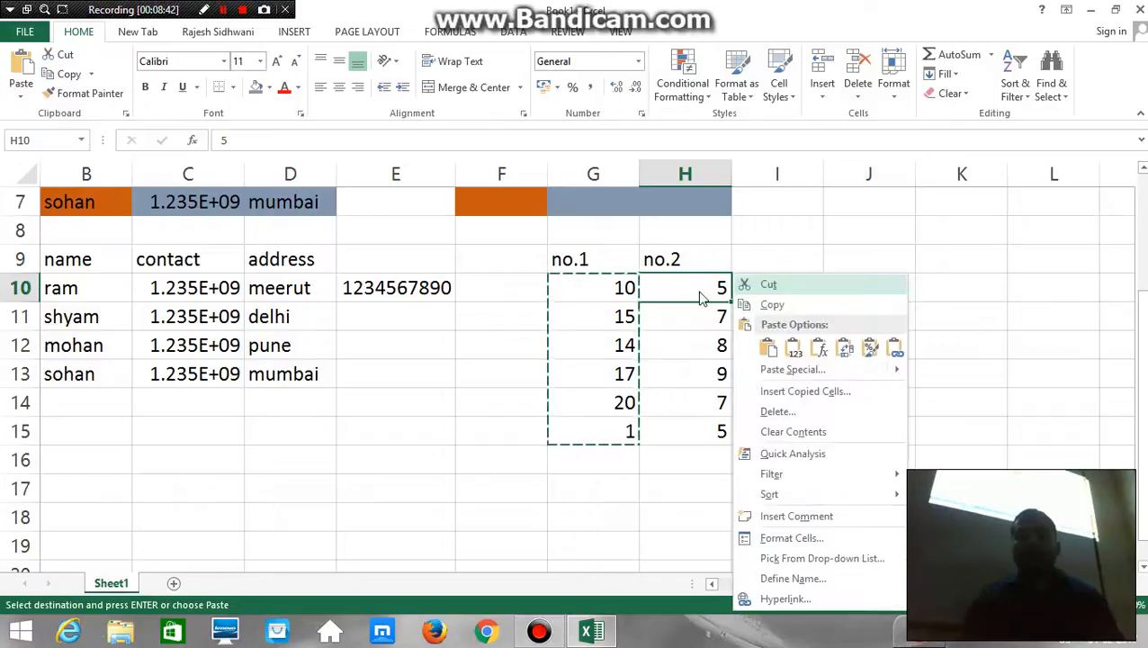
click(774, 370)
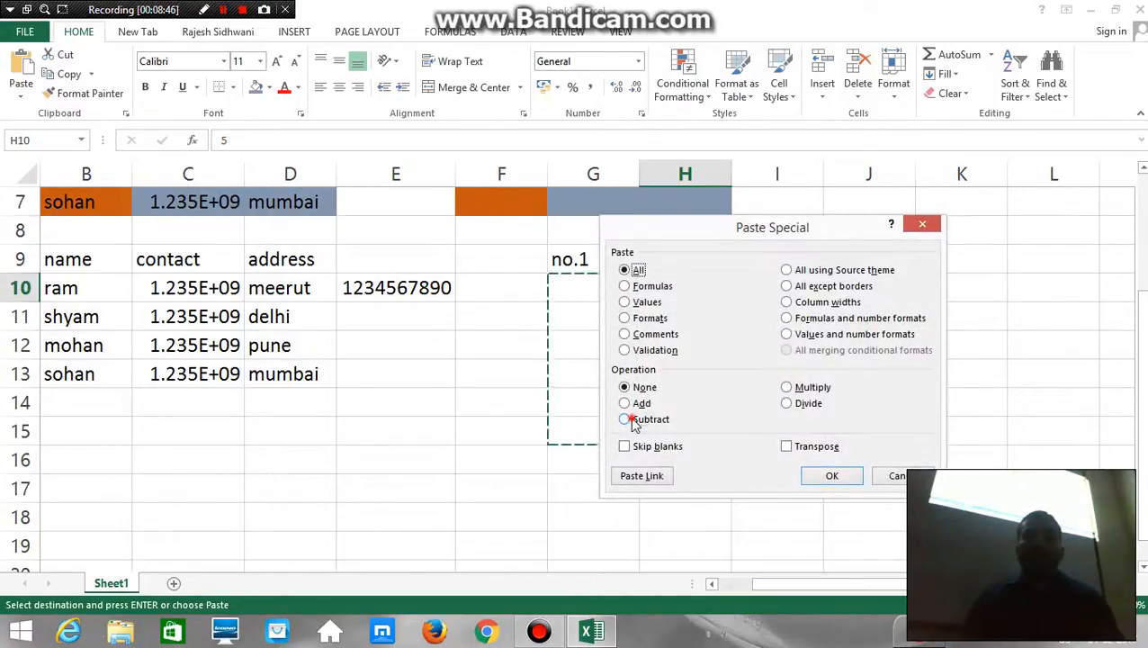
click(826, 475)
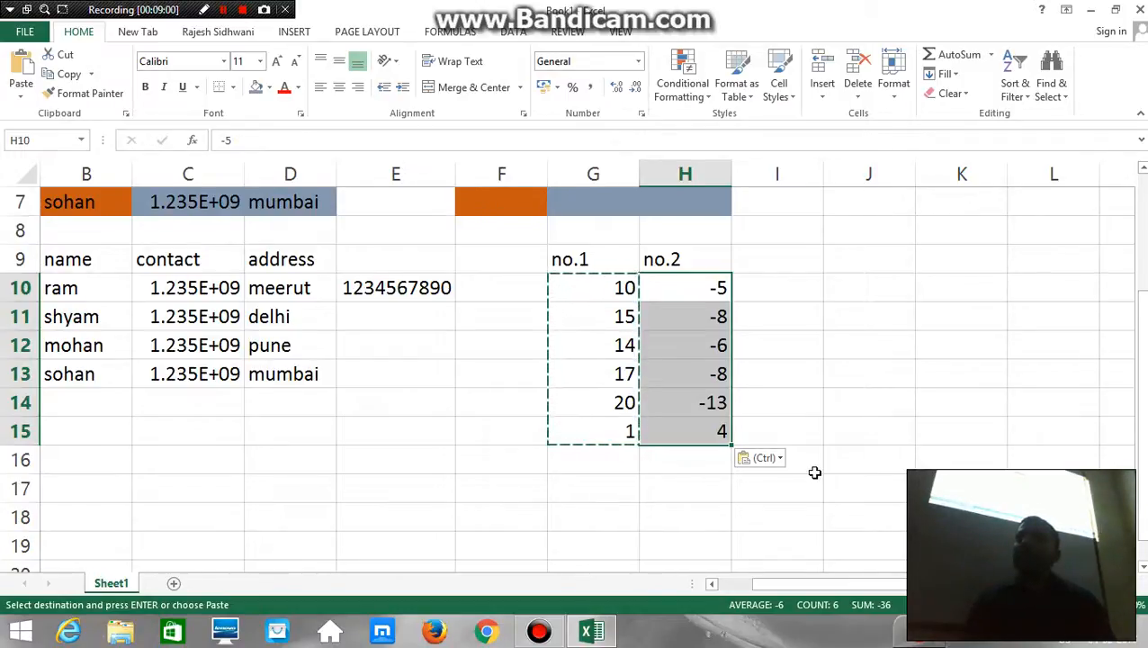
key(ctrl+z)
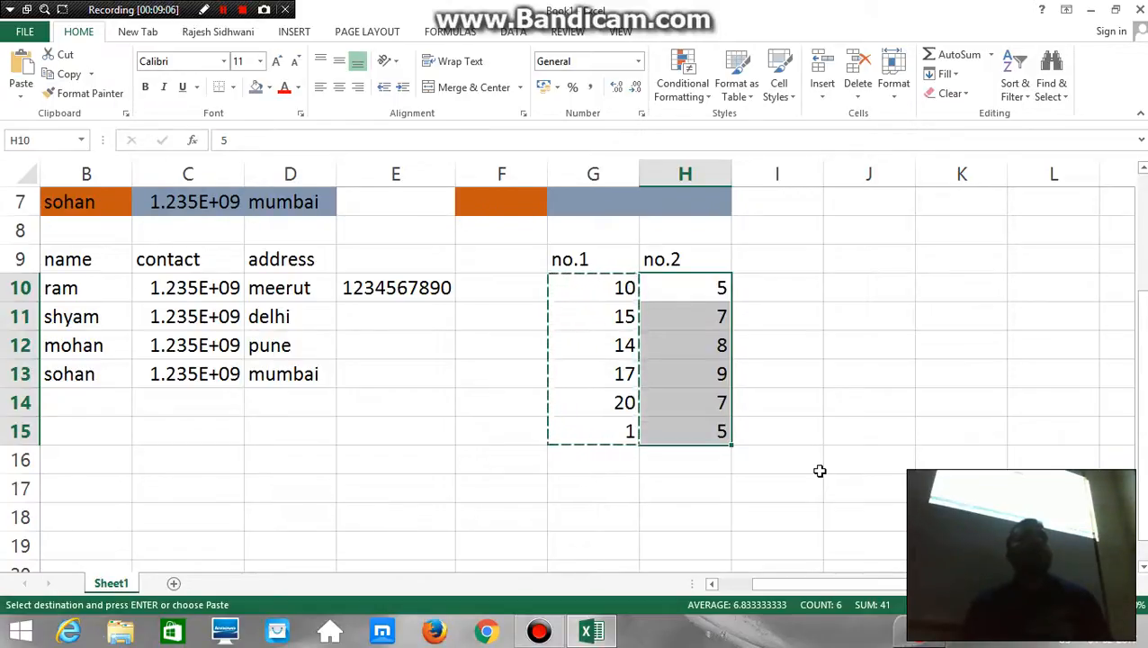
Select the coloured name, contact and address table in B3:D7 and AutoFit its column widths
key(Left)
key(Left)
key(Left)
key(Left)
key(Left)
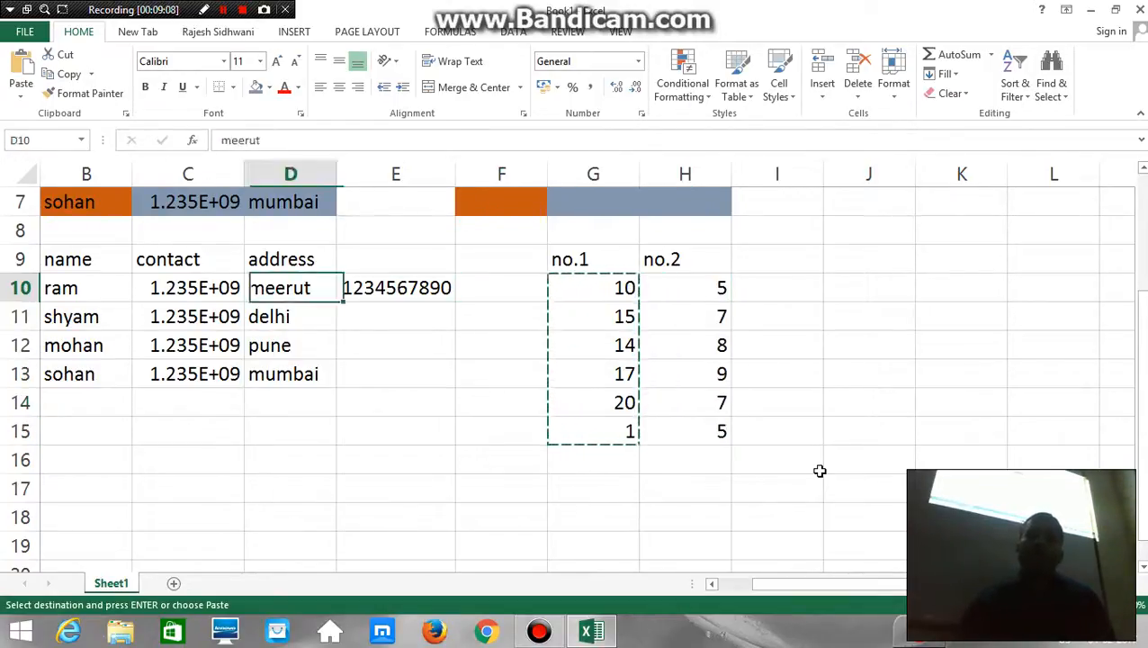
key(Up)
key(Up)
key(Up)
key(Up)
key(Up)
key(Up)
key(Up)
key(Up)
key(Up)
key(Left)
key(Left)
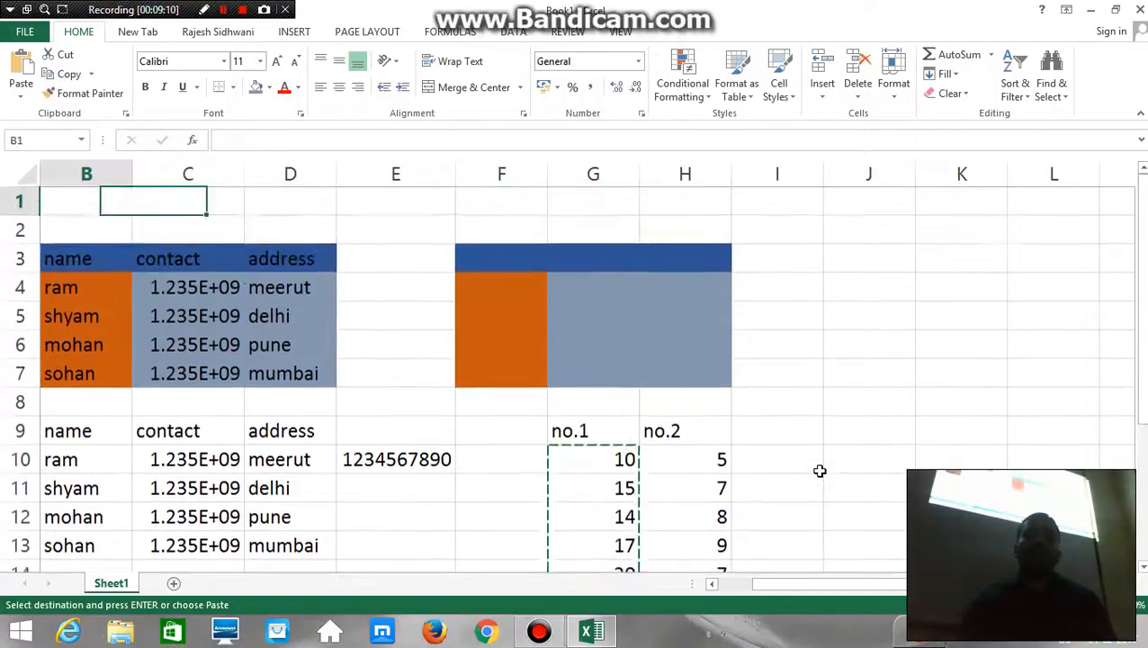
key(Down)
key(Right)
key(Down)
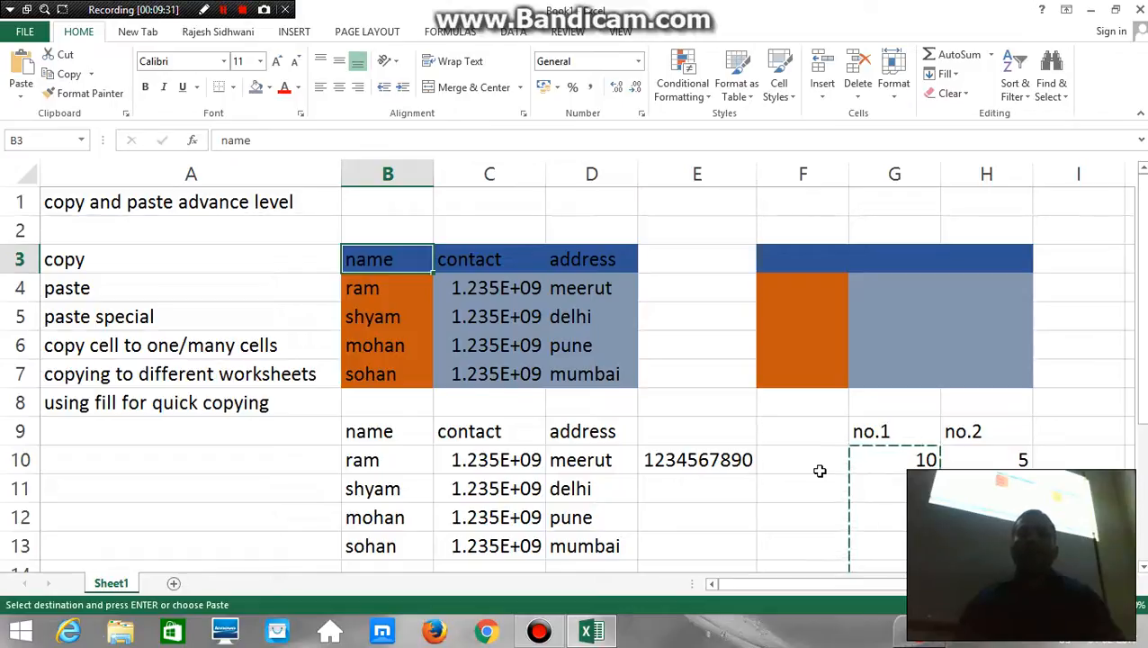
key(shift+Right)
key(shift+Right)
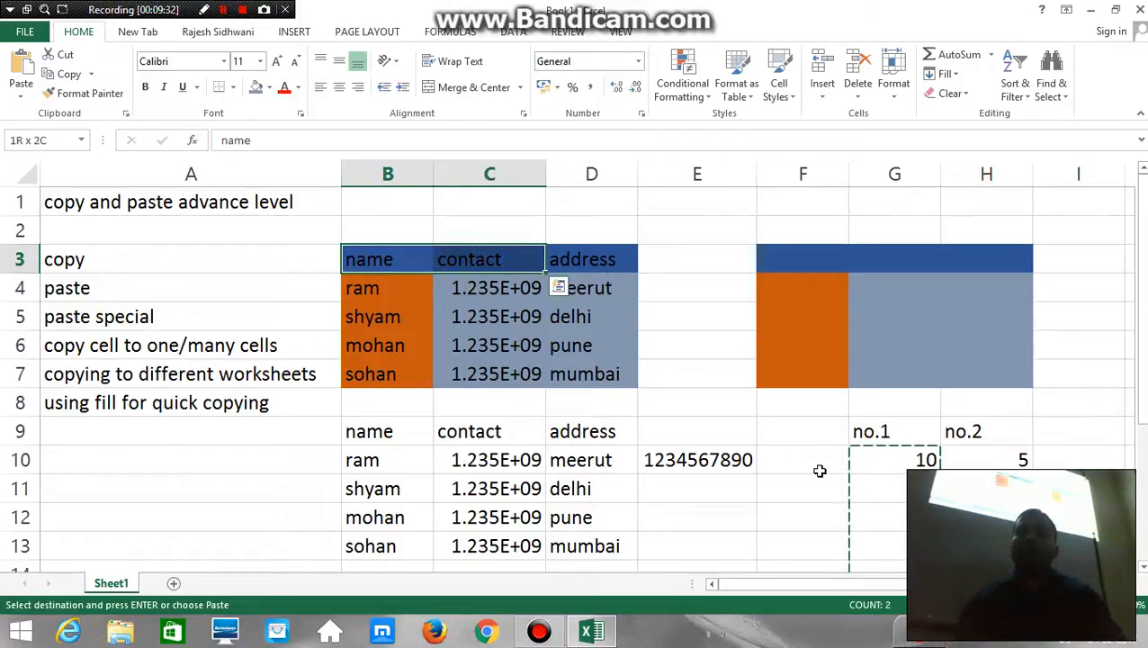
key(shift+Down)
key(shift+Down)
key(shift+Down)
key(shift+Down)
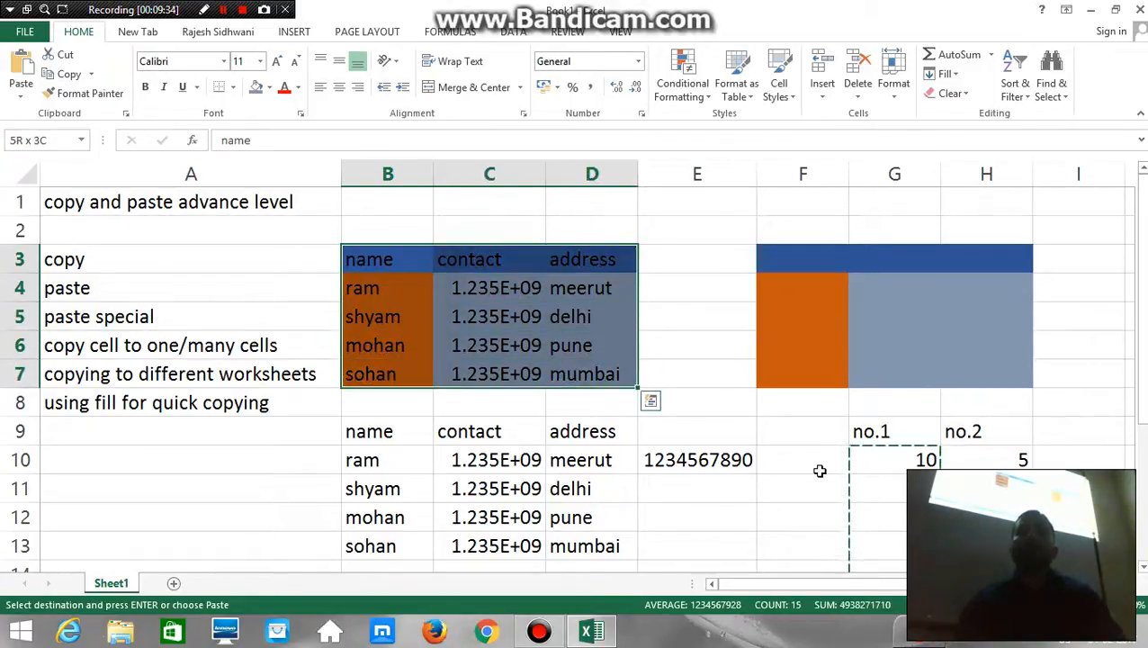
key(alt+h)
key(o)
key(i)
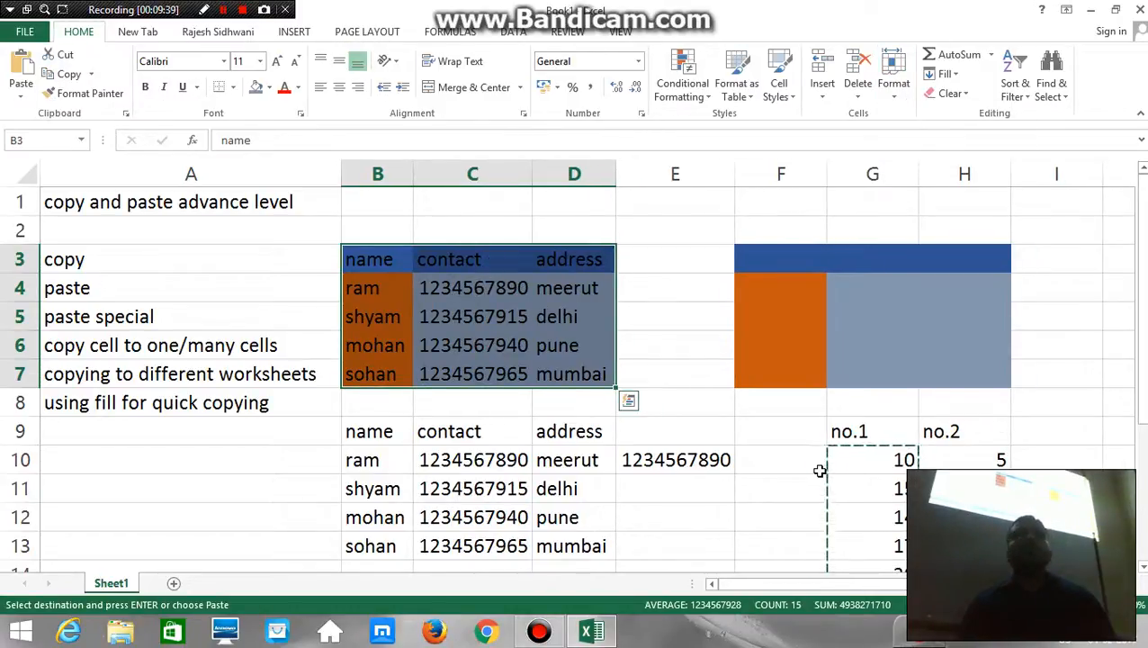
Copy the coloured table B3:D7 and paste it at B15 using Paste Special with Transpose enabled
key(ctrl+c)
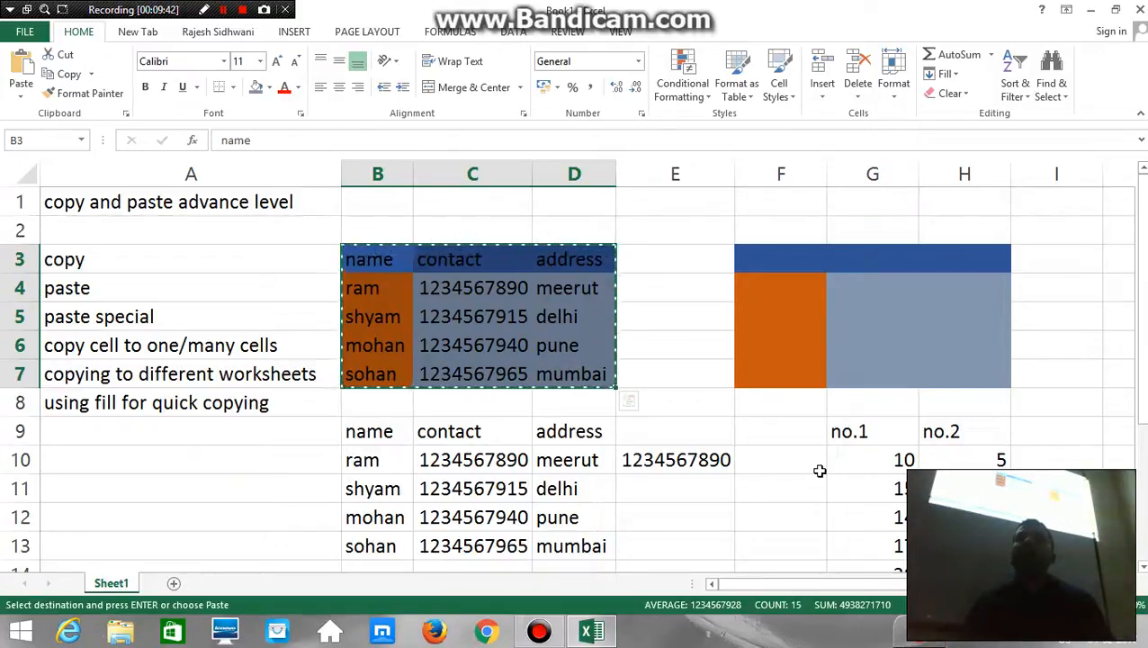
key(Down)
key(Down)
key(Down)
key(Down)
key(Down)
key(Down)
key(Down)
key(Down)
key(Down)
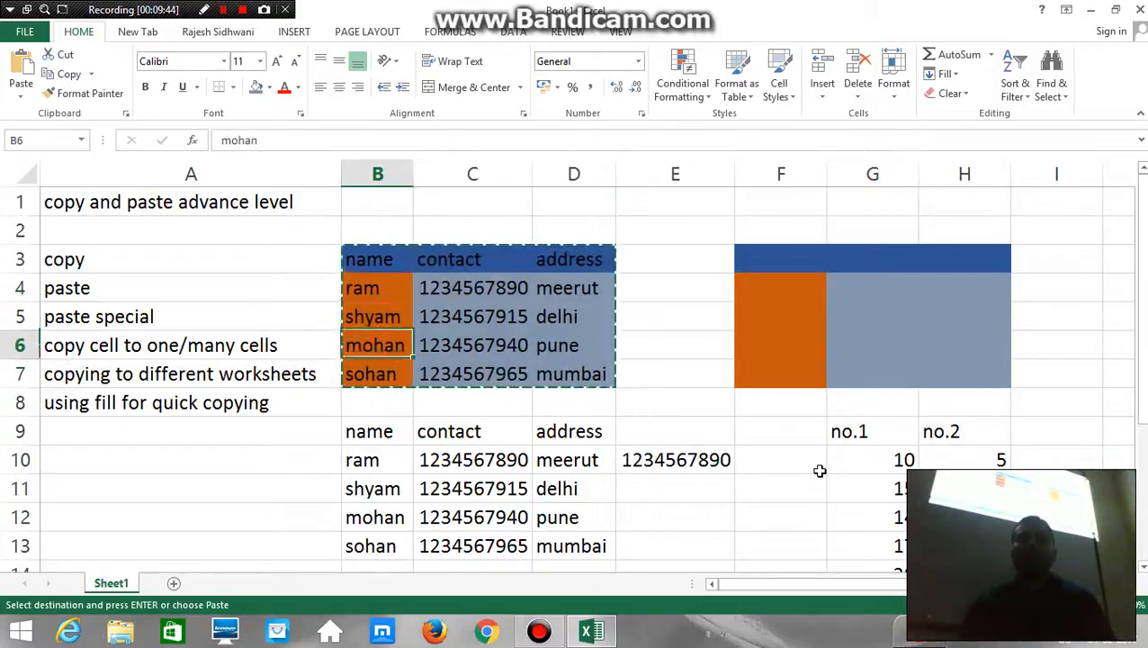
key(Down)
key(Down)
key(Down)
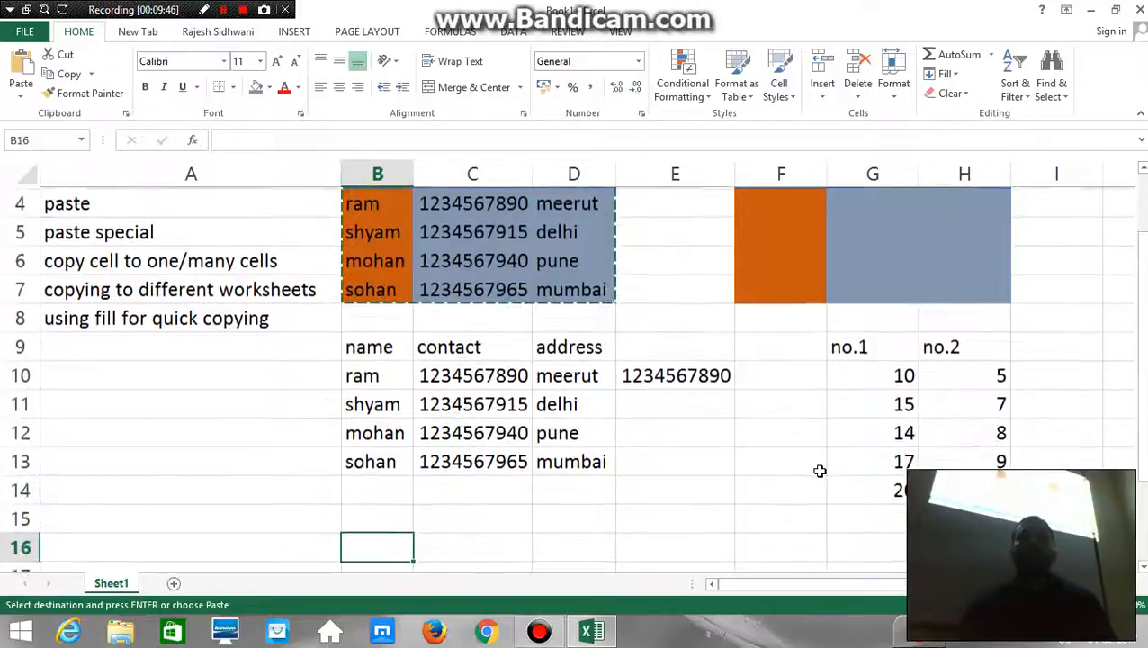
key(shift+F10)
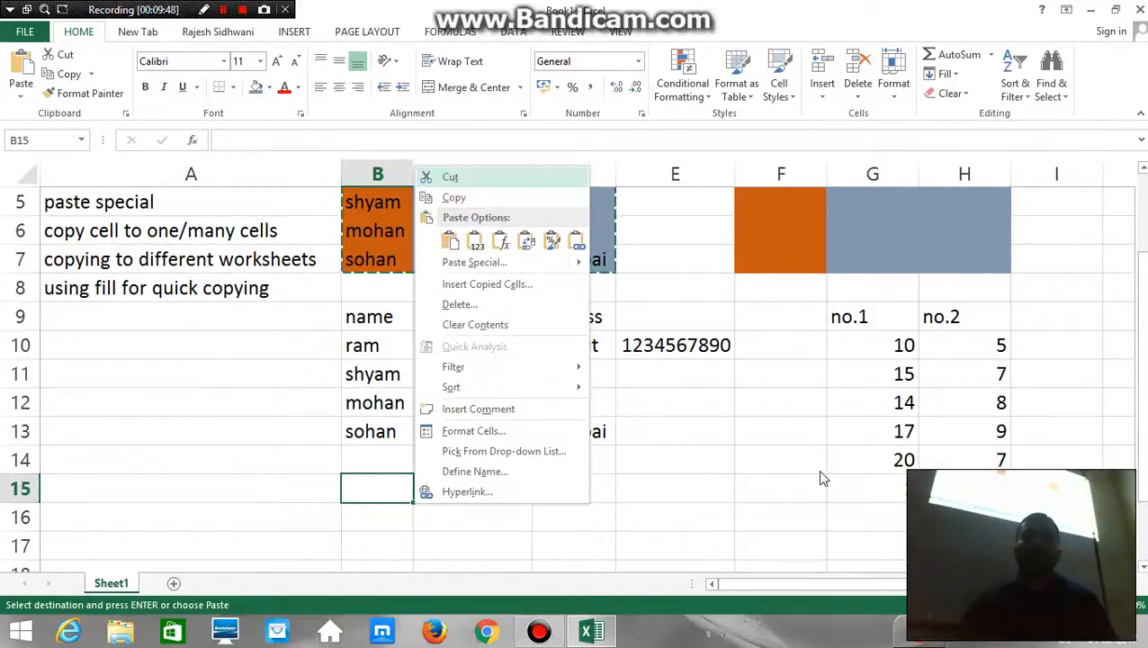
click(481, 261)
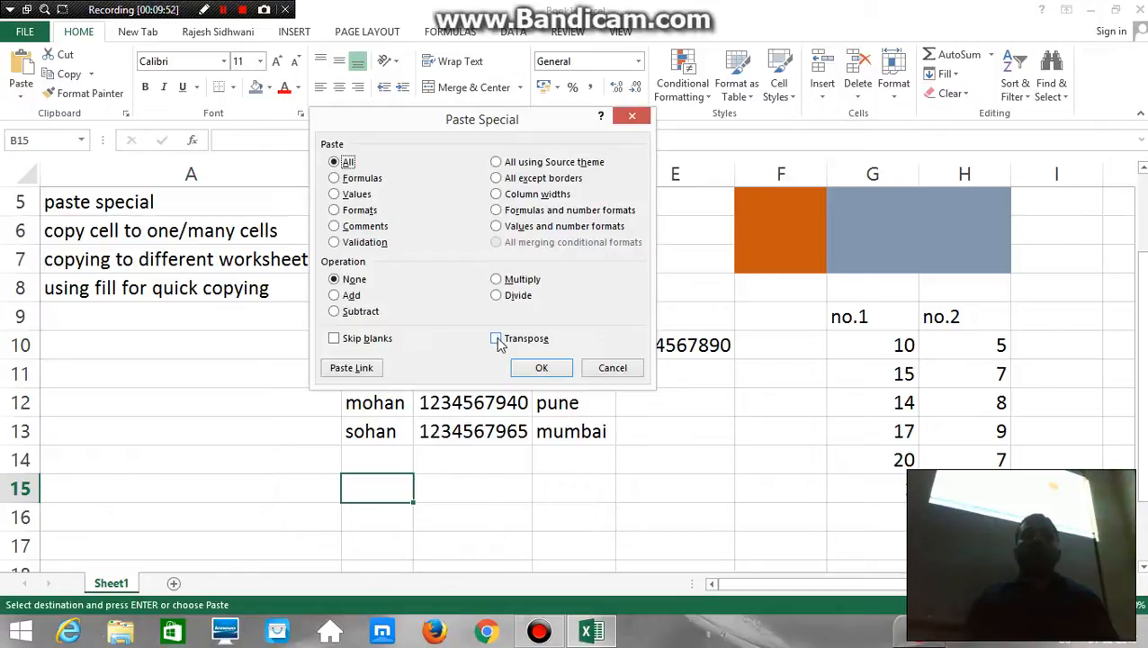
click(497, 338)
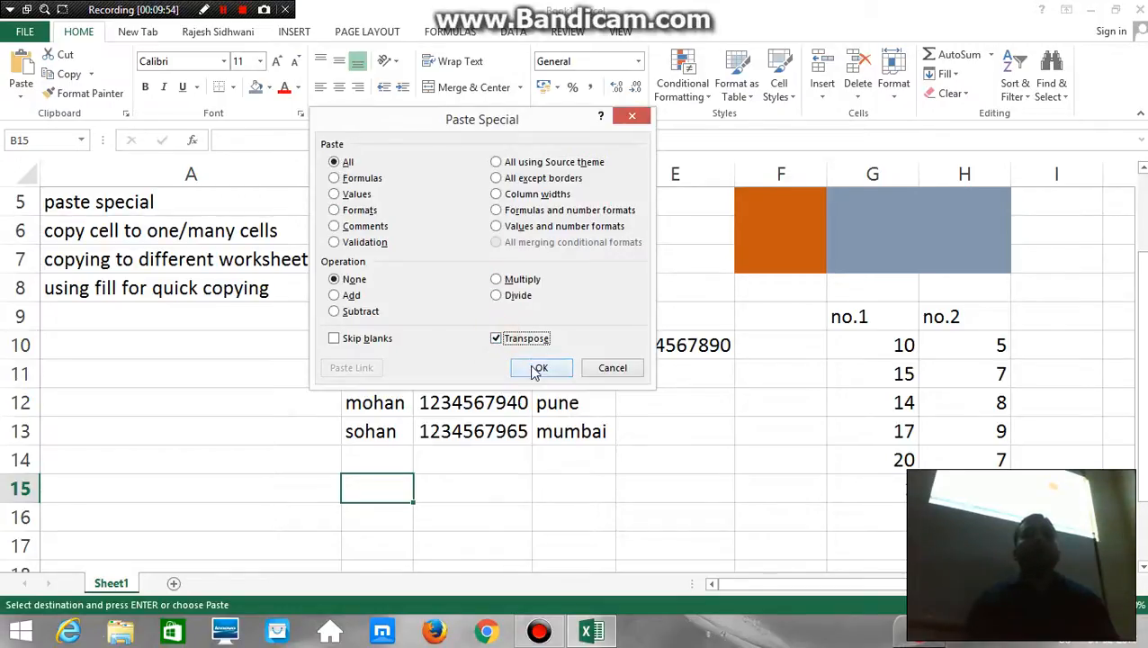
click(538, 368)
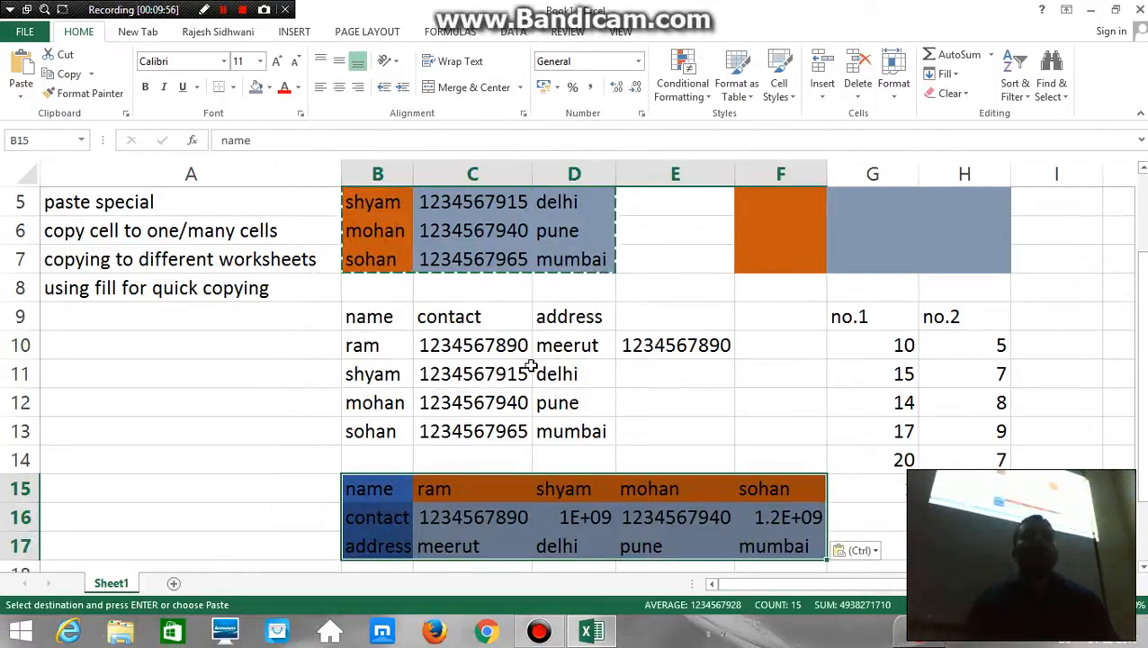